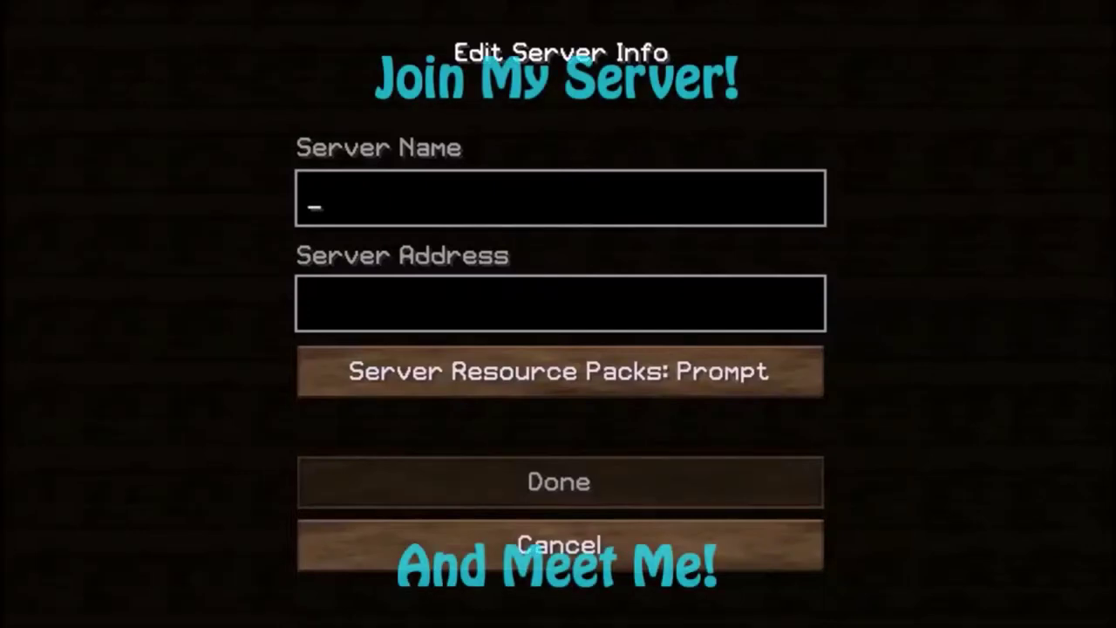
# Enter DJTCraft19 as the server name and fill in the server IP address with port
pyautogui.write('DJTCraft')
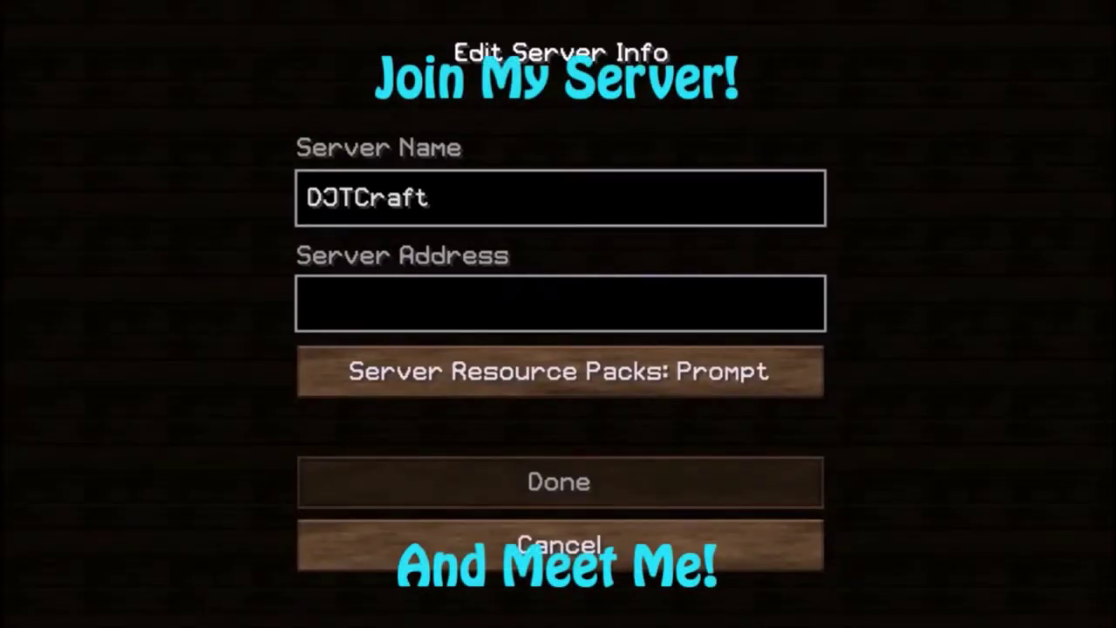
pyautogui.write('198.24.158.10:')
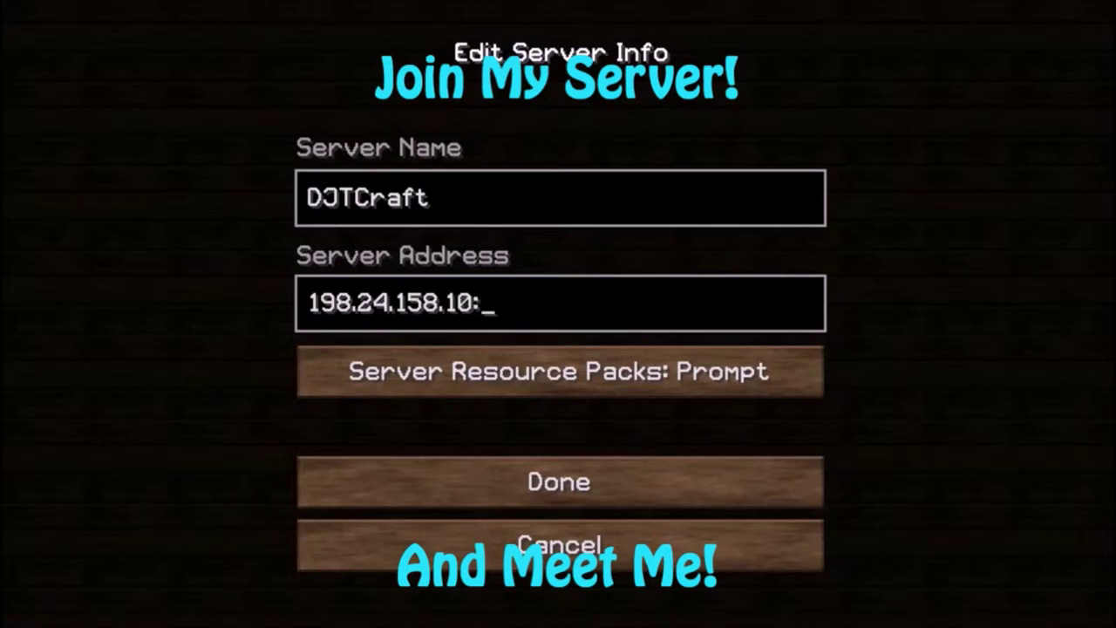
pyautogui.write('33')
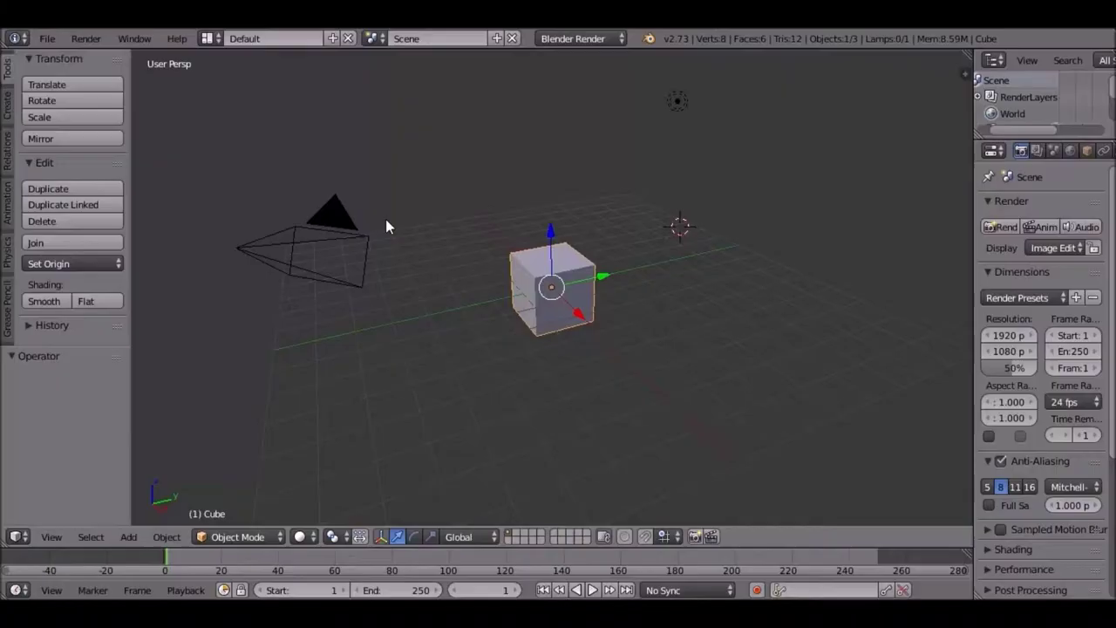
pyautogui.moveTo(386, 218); pyautogui.dragTo(546, 266, button='middle')
# Delete the default cube and append a block object from MC Rigs 291212/Blocks.blend/Object
pyautogui.press('Delete')
pyautogui.click(47, 39)
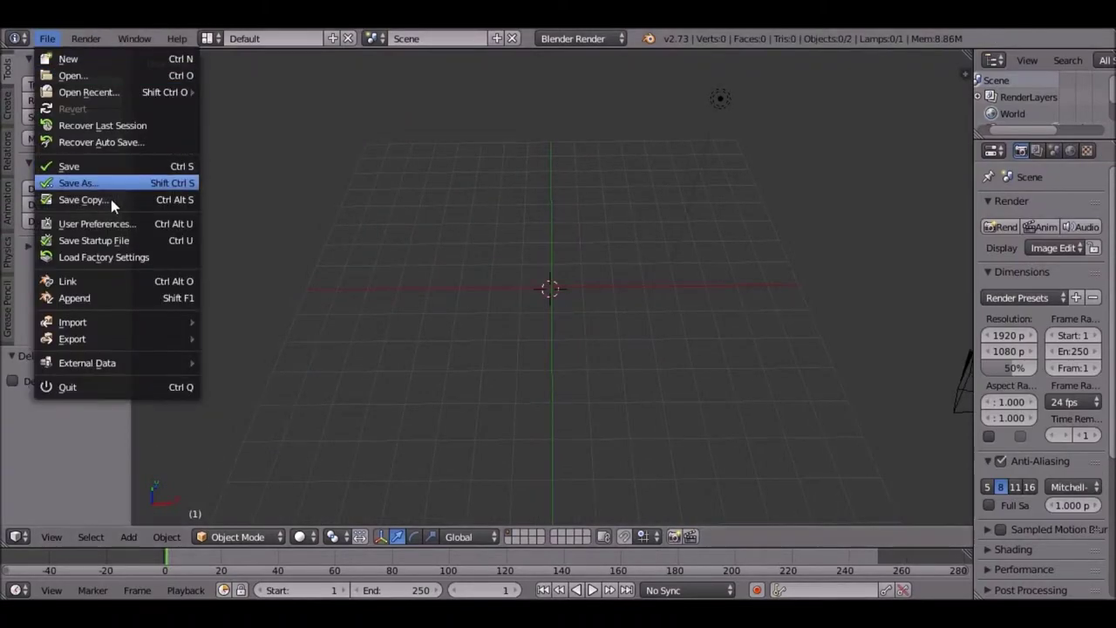
pyautogui.click(87, 300)
pyautogui.click(44, 355)
pyautogui.click(243, 155)
pyautogui.click(253, 138)
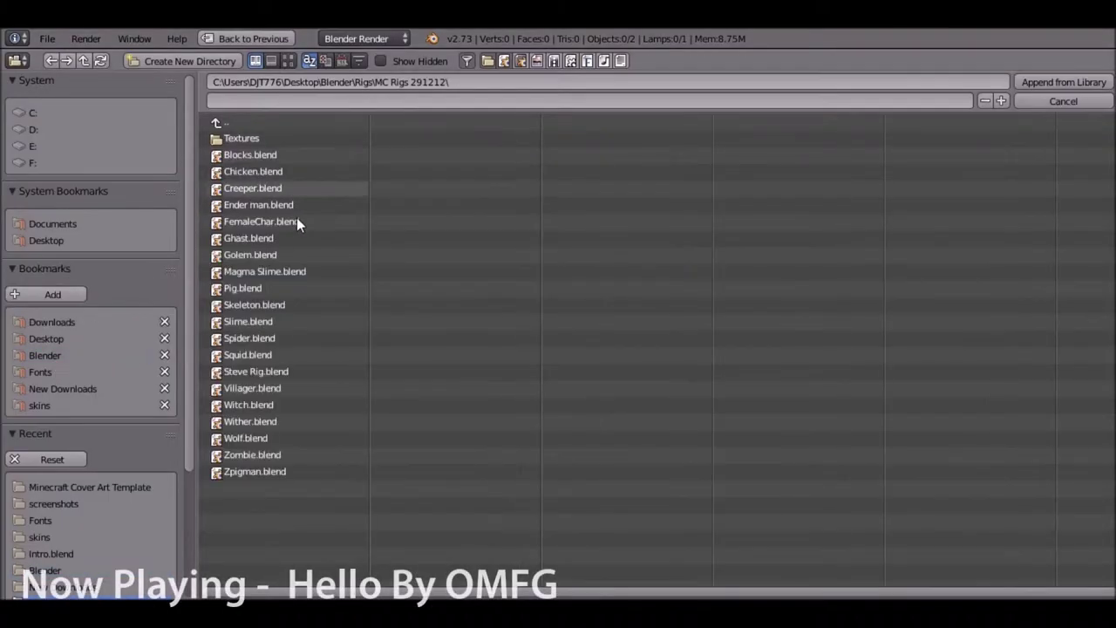
pyautogui.click(240, 154)
pyautogui.click(245, 270)
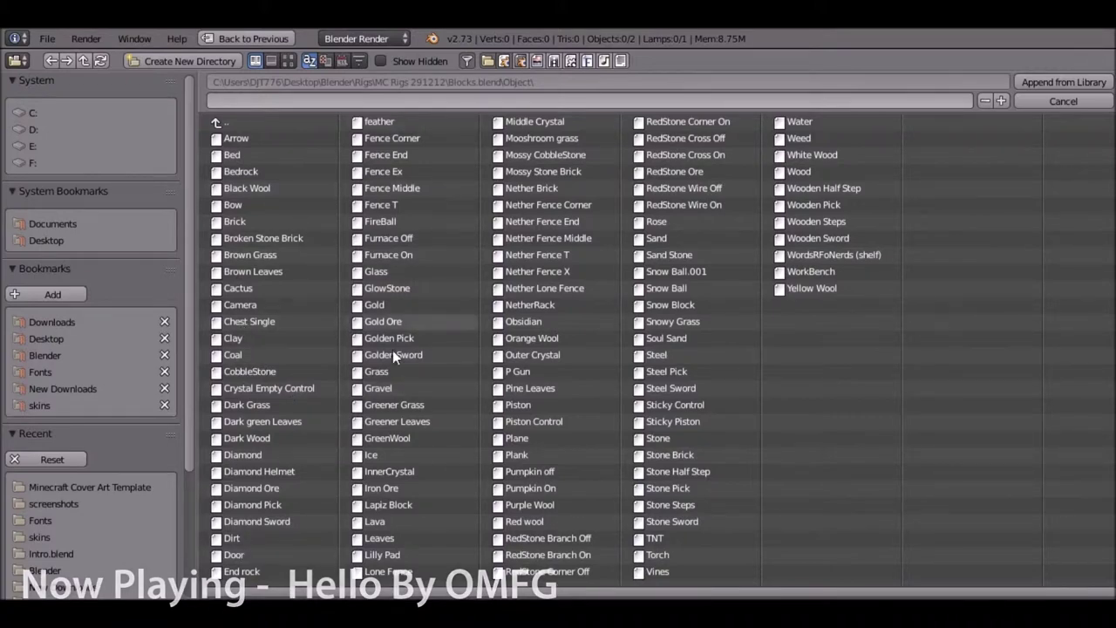
pyautogui.doubleClick(394, 405)
# Append the Grass object from Blocks.blend and move it vertically away from the origin
pyautogui.click(47, 39)
pyautogui.click(114, 301)
pyautogui.click(377, 372)
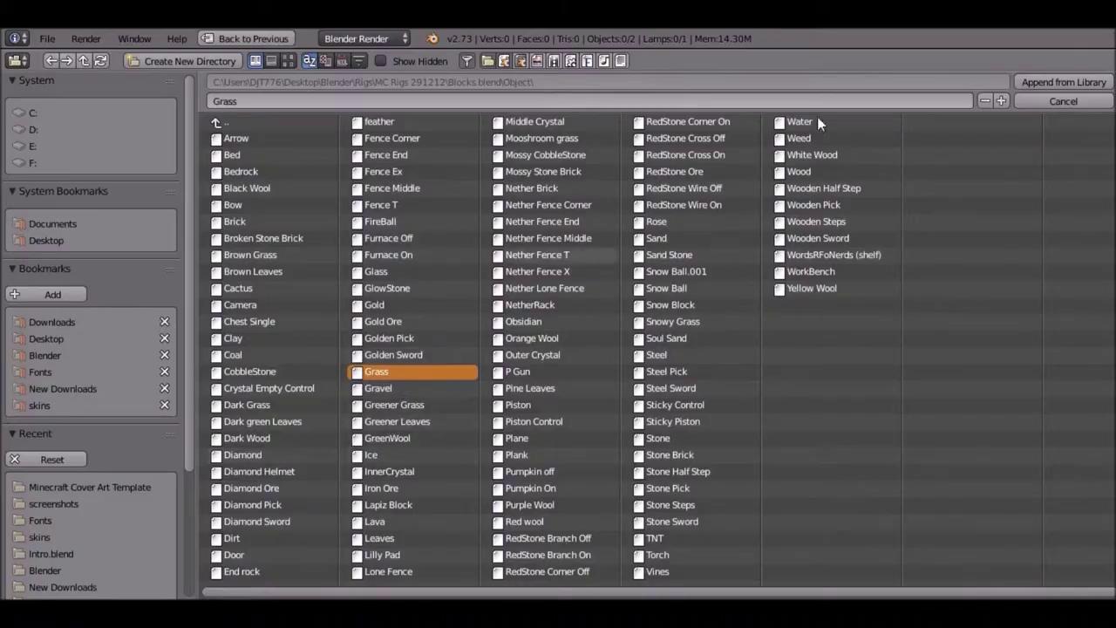
pyautogui.click(1064, 82)
pyautogui.moveTo(597, 262)
pyautogui.mouseDown(button='middle')
pyautogui.moveTo(672, 254)
pyautogui.moveTo(828, 282)
pyautogui.mouseUp(button='middle')
pyautogui.press('g')
pyautogui.press('z')
pyautogui.click(717, 193)
pyautogui.moveTo(717, 193)
pyautogui.mouseDown(button='middle')
pyautogui.moveTo(596, 299)
pyautogui.moveTo(557, 285)
pyautogui.mouseUp(button='middle')
# Move the Grass block along X to the left of the centre
pyautogui.press('g')
pyautogui.press('z')
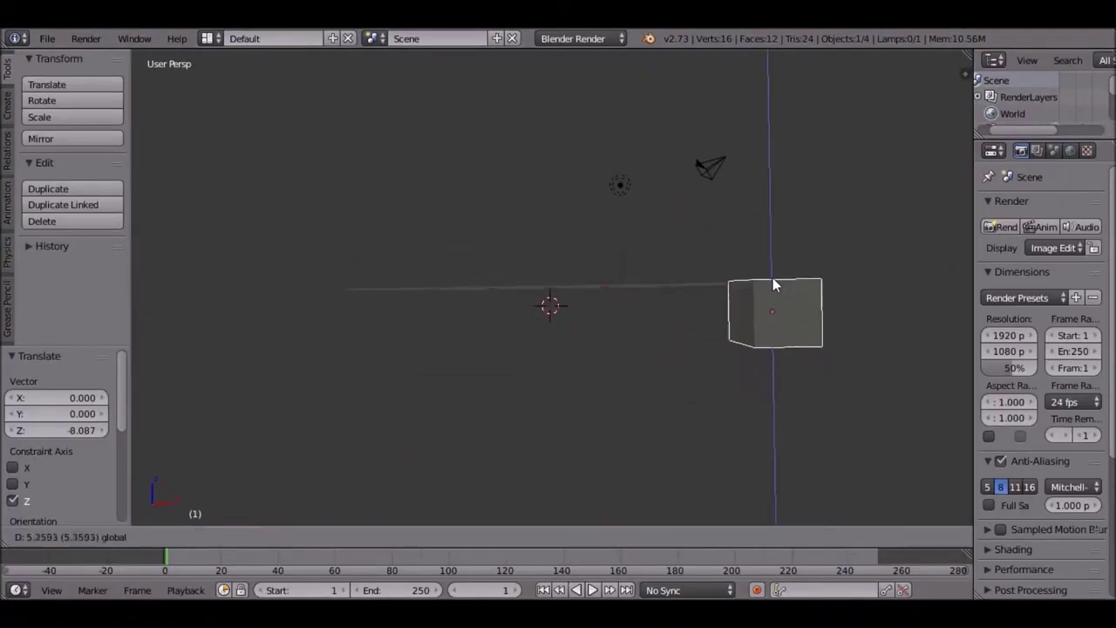
pyautogui.press('x')
pyautogui.click(430, 316)
pyautogui.moveTo(511, 250); pyautogui.dragTo(512, 235, button='middle')
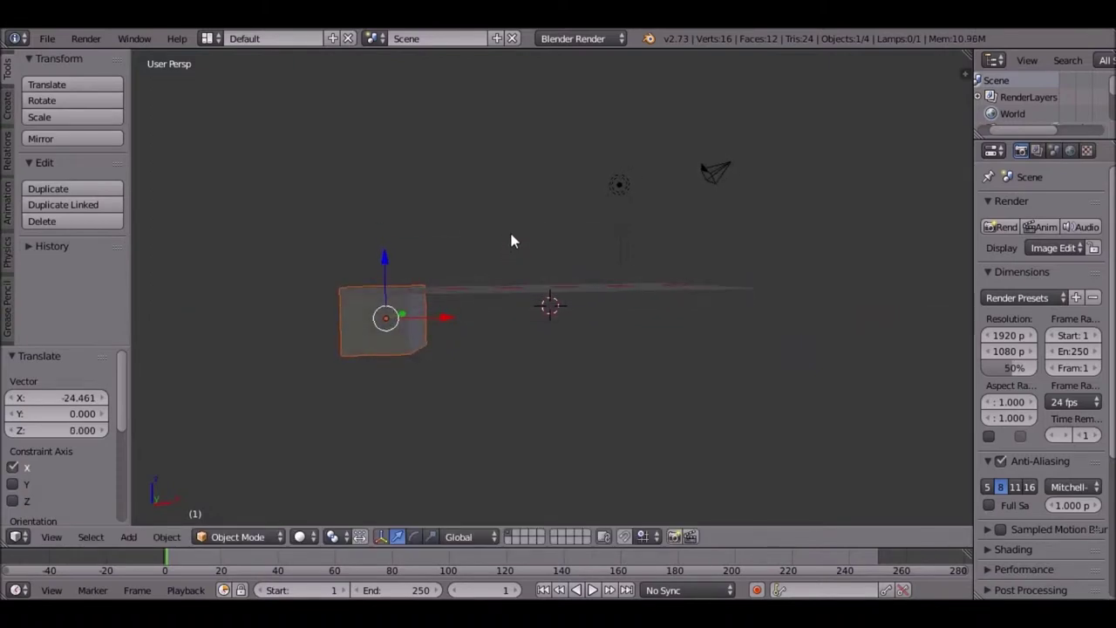
# Duplicate the Grass block repeatedly along X to form a row of blocks
pyautogui.hotkey('shift', 'd')
pyautogui.click(485, 315)
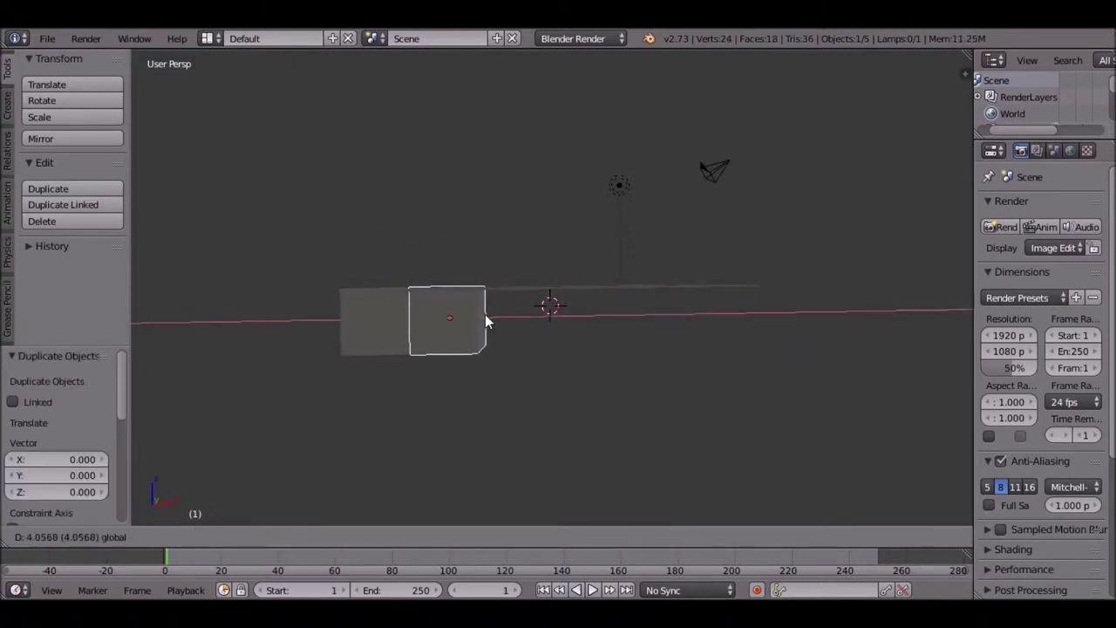
pyautogui.hotkey('shift', 'd')
pyautogui.press('x')
pyautogui.click(615, 297)
pyautogui.hotkey('shift', 'd')
pyautogui.press('x')
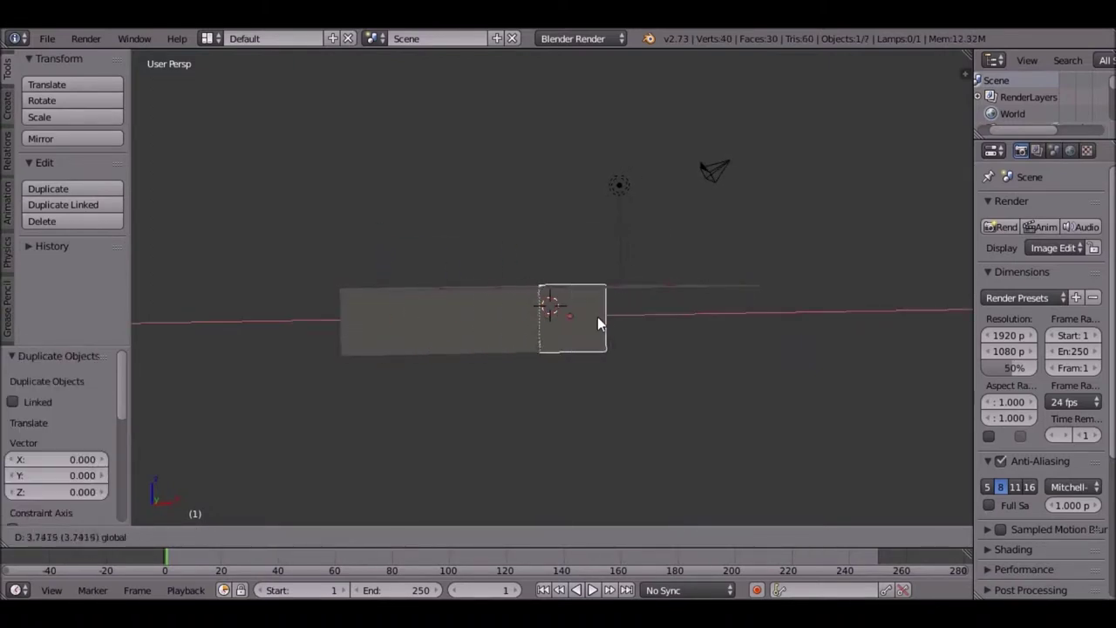
pyautogui.click(599, 318)
pyautogui.hotkey('shift', 'd')
pyautogui.press('x')
pyautogui.click(676, 318)
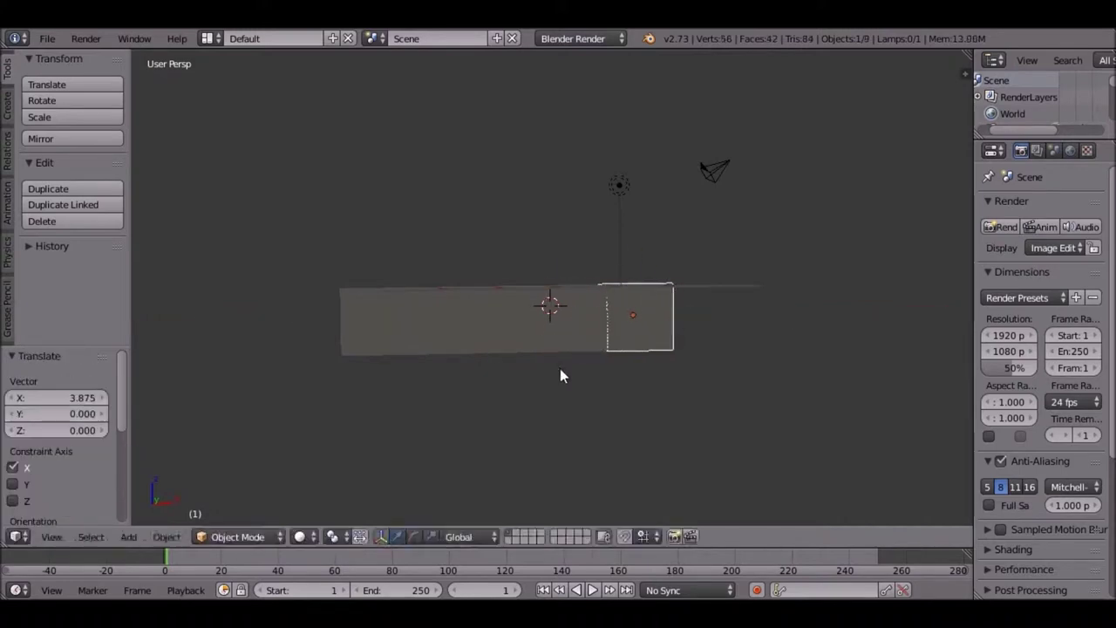
pyautogui.hotkey('shift', 'd')
pyautogui.press('x')
pyautogui.click(750, 323)
pyautogui.moveTo(773, 354)
pyautogui.mouseDown(button='middle')
pyautogui.moveTo(468, 427)
pyautogui.moveTo(517, 359)
pyautogui.moveTo(779, 242)
pyautogui.moveTo(761, 355)
pyautogui.mouseUp(button='middle')
# Delete the extra block and slide another block along X to close the gap
pyautogui.press('Delete')
pyautogui.rightClick(715, 374)
pyautogui.press('g')
pyautogui.press('x')
pyautogui.click(682, 339)
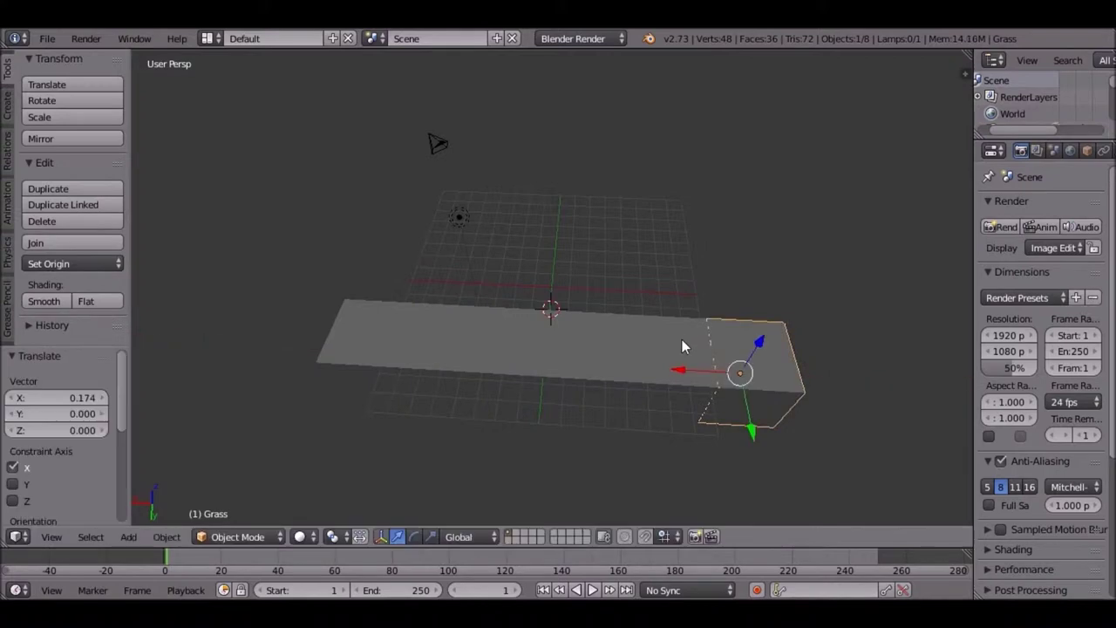
# Select the whole row of blocks and duplicate it as a second row
pyautogui.keyDown('shift'); pyautogui.rightClick(365, 340); pyautogui.keyUp('shift')
pyautogui.hotkey('shift', 'd')
pyautogui.press('z')
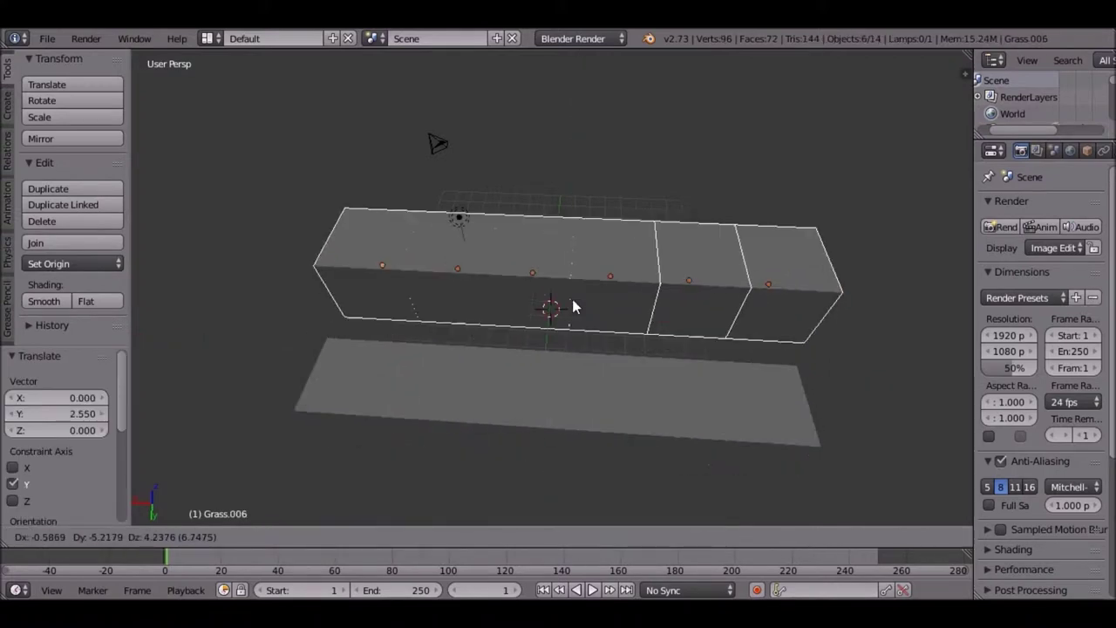
pyautogui.rightClick(572, 299)
pyautogui.moveTo(572, 299); pyautogui.dragTo(544, 276, button='middle')
# Duplicate the rows along Y several times to widen the floor into a slab
pyautogui.hotkey('shift', 'd')
pyautogui.press('y')
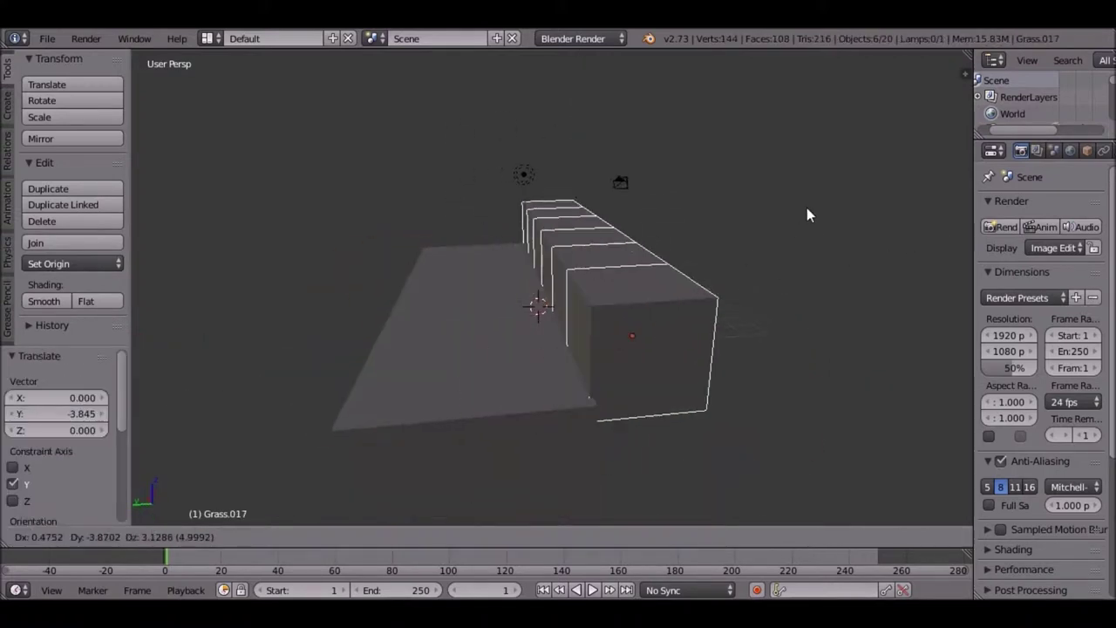
pyautogui.click(527, 325)
pyautogui.hotkey('shift', 'd')
pyautogui.press('y')
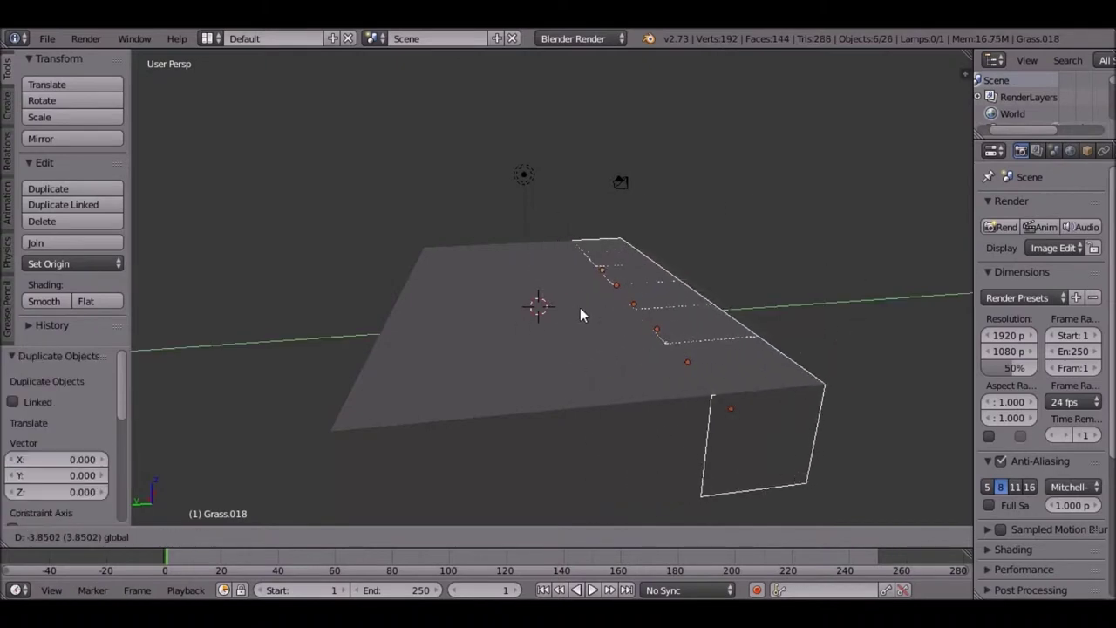
pyautogui.click(580, 308)
pyautogui.hotkey('shift', 'd')
pyautogui.click(660, 305)
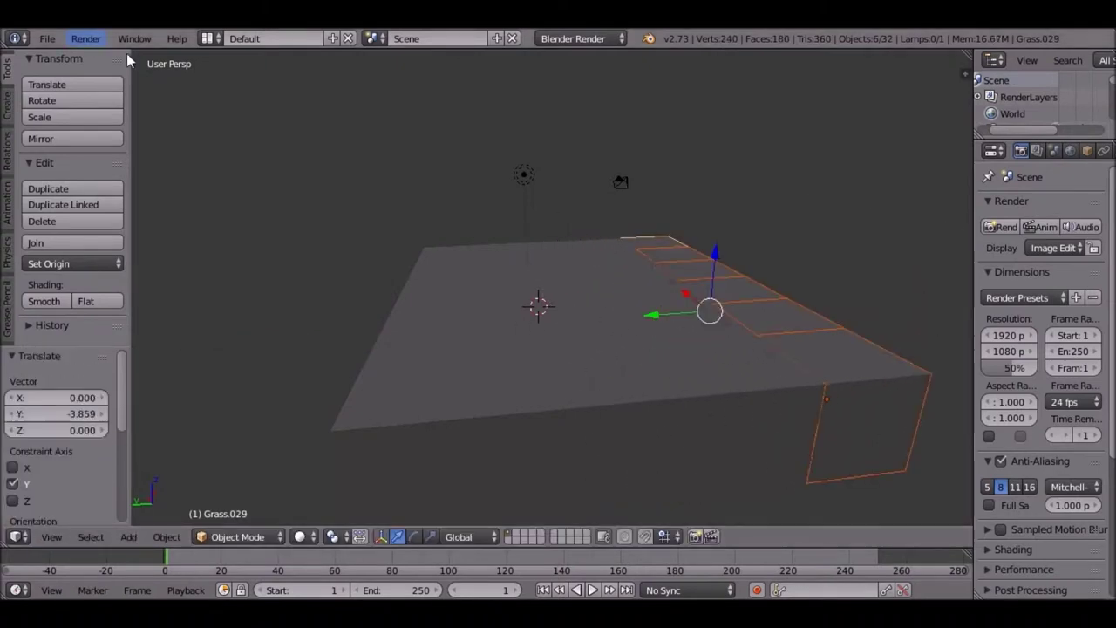
# Render a test image of the grass floor, close it, and select the camera
pyautogui.click(85, 38)
pyautogui.click(105, 54)
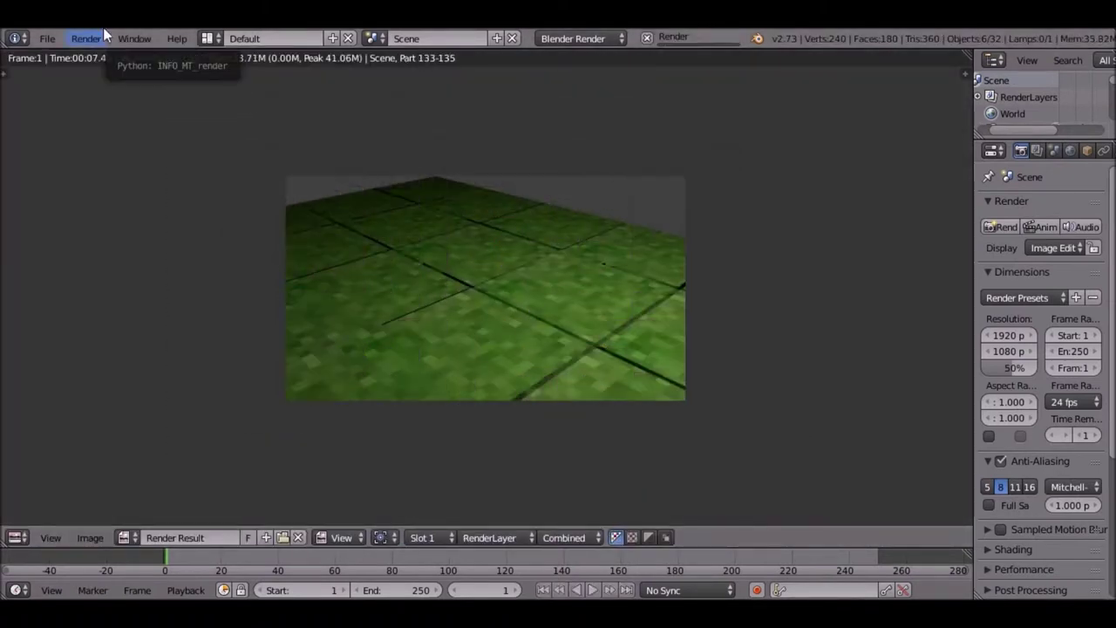
pyautogui.click(86, 39)
pyautogui.click(139, 157)
pyautogui.rightClick(584, 261)
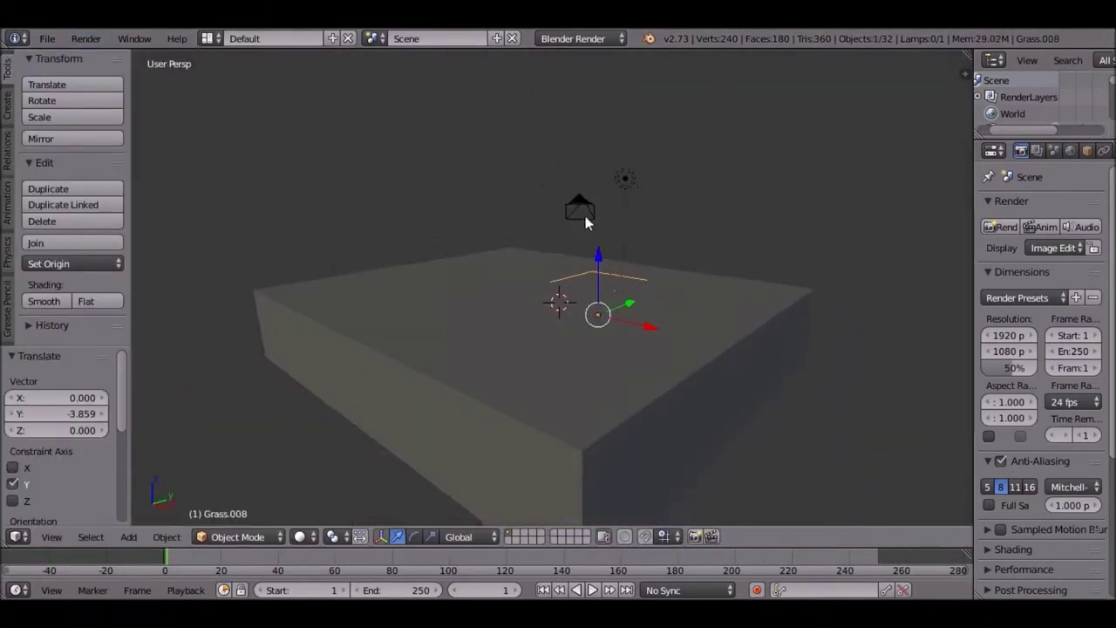
pyautogui.moveTo(584, 268); pyautogui.dragTo(623, 270, button='middle')
pyautogui.click(52, 537)
# Look through the camera and rotate it around the Z axis toward the floor
pyautogui.click(56, 474)
pyautogui.press('r')
pyautogui.press('x')
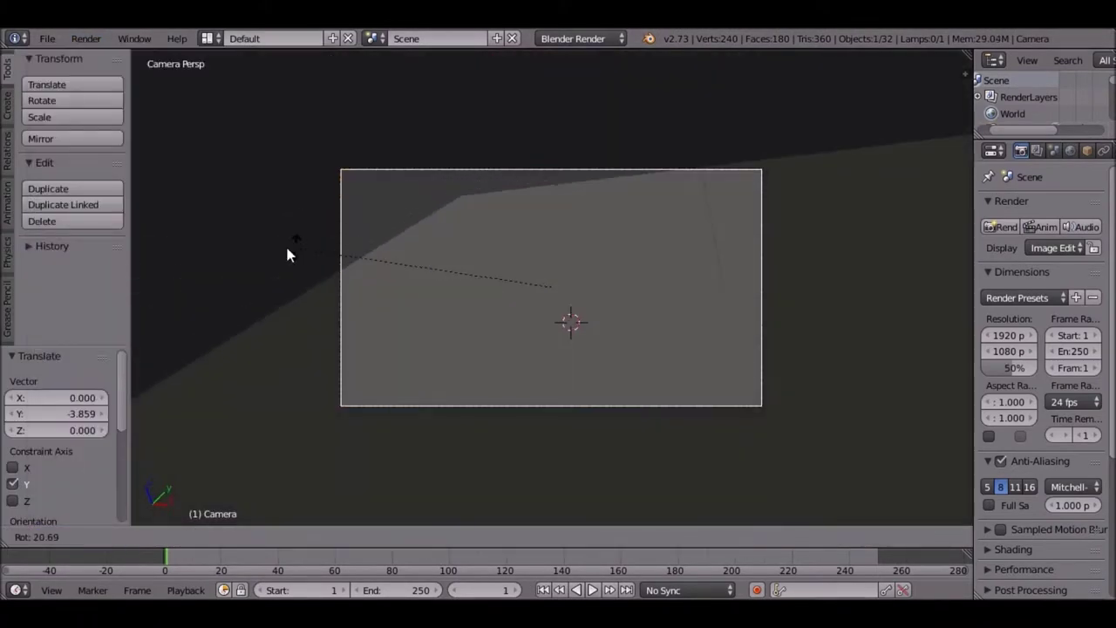
pyautogui.press('z')
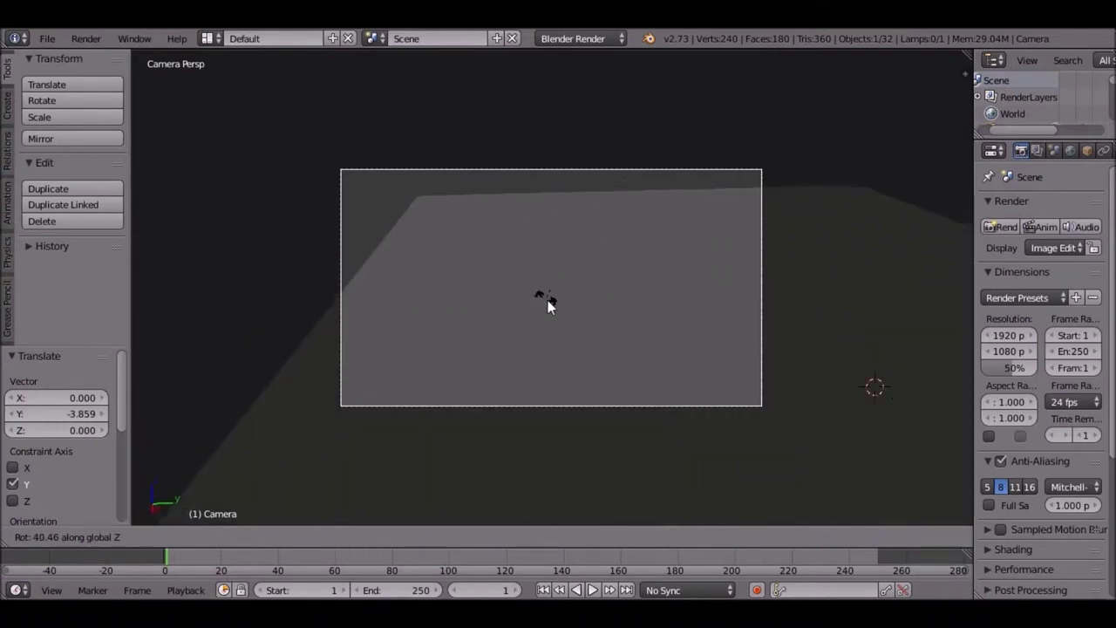
pyautogui.click(558, 294)
pyautogui.press('r')
pyautogui.press('z')
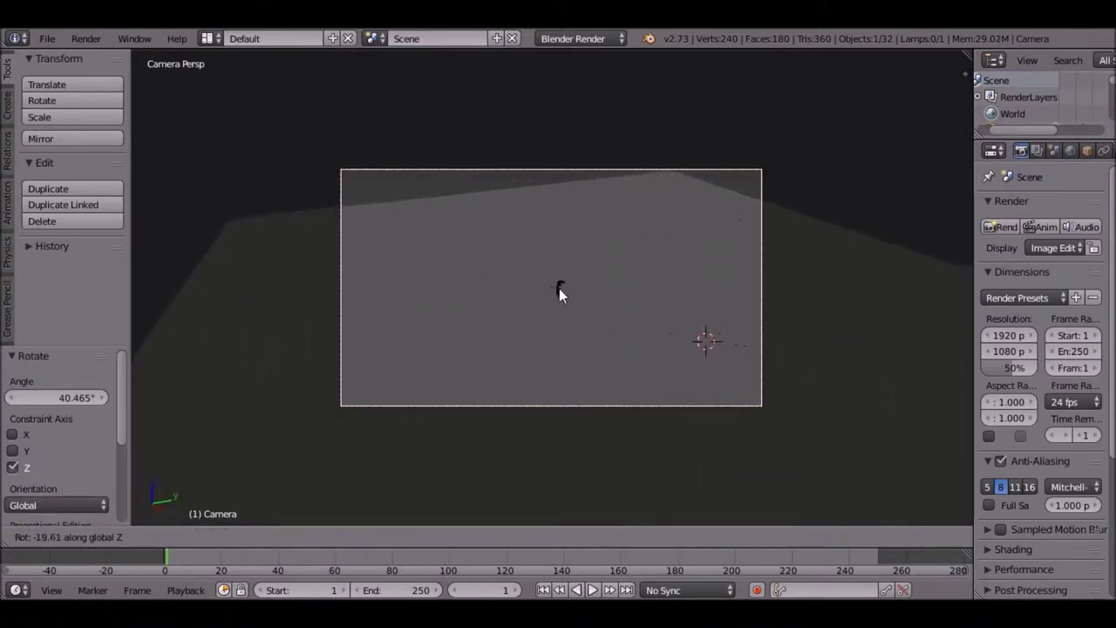
pyautogui.press('z')
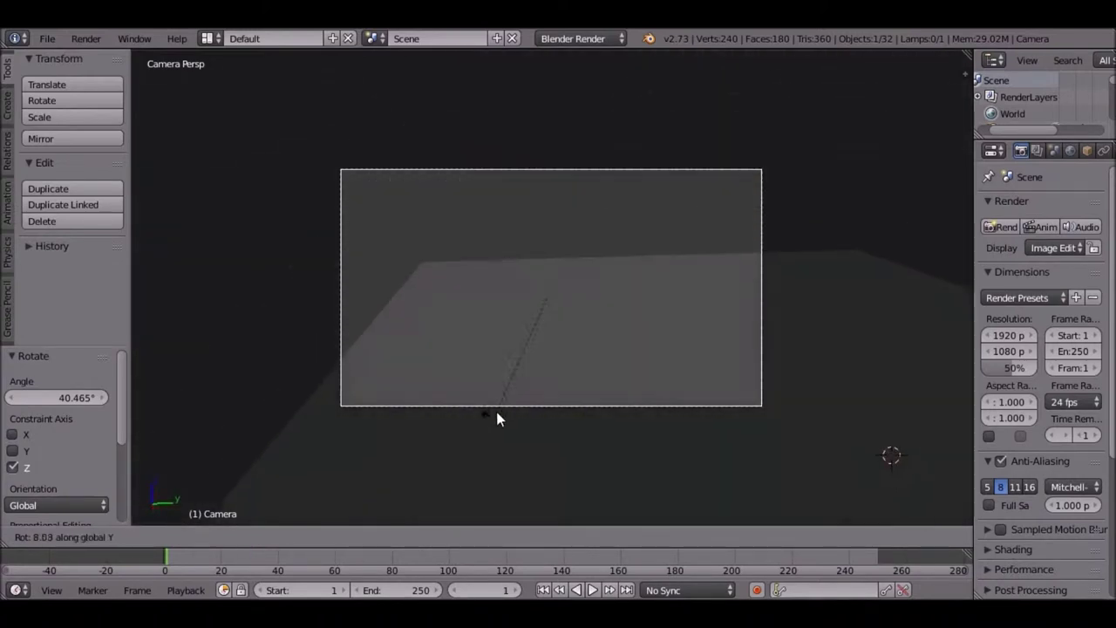
pyautogui.click(554, 329)
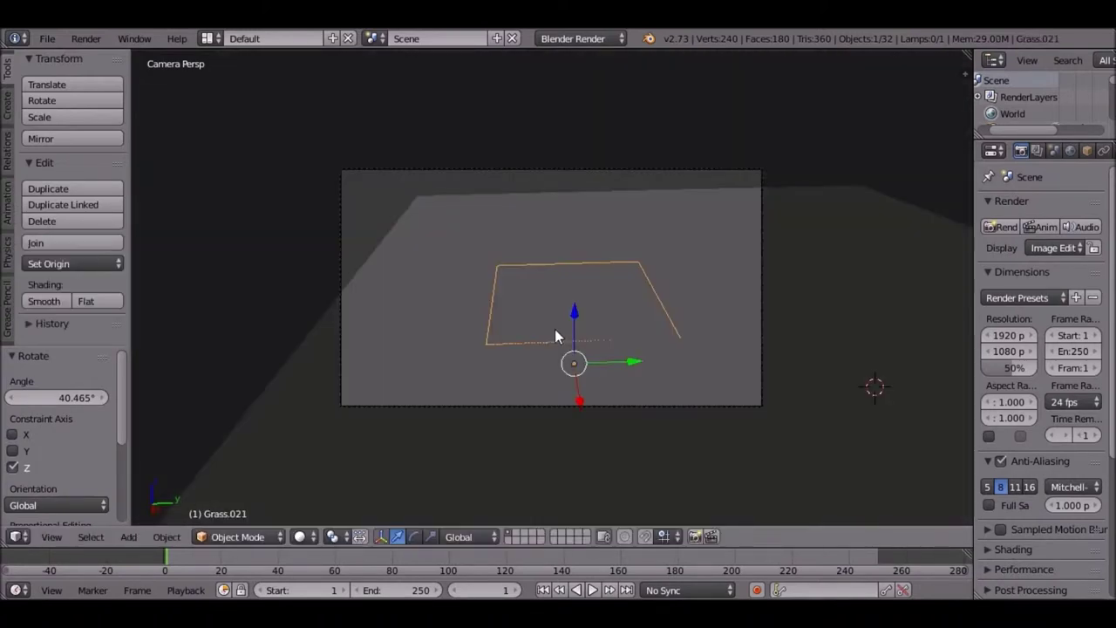
pyautogui.press('r')
pyautogui.press('z')
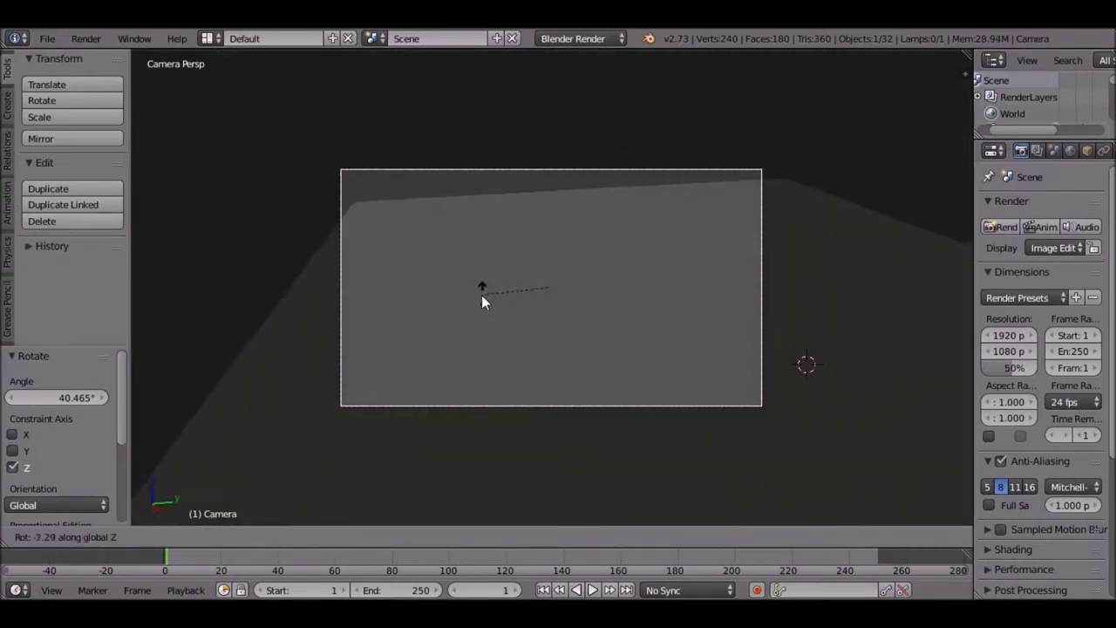
pyautogui.press('s')
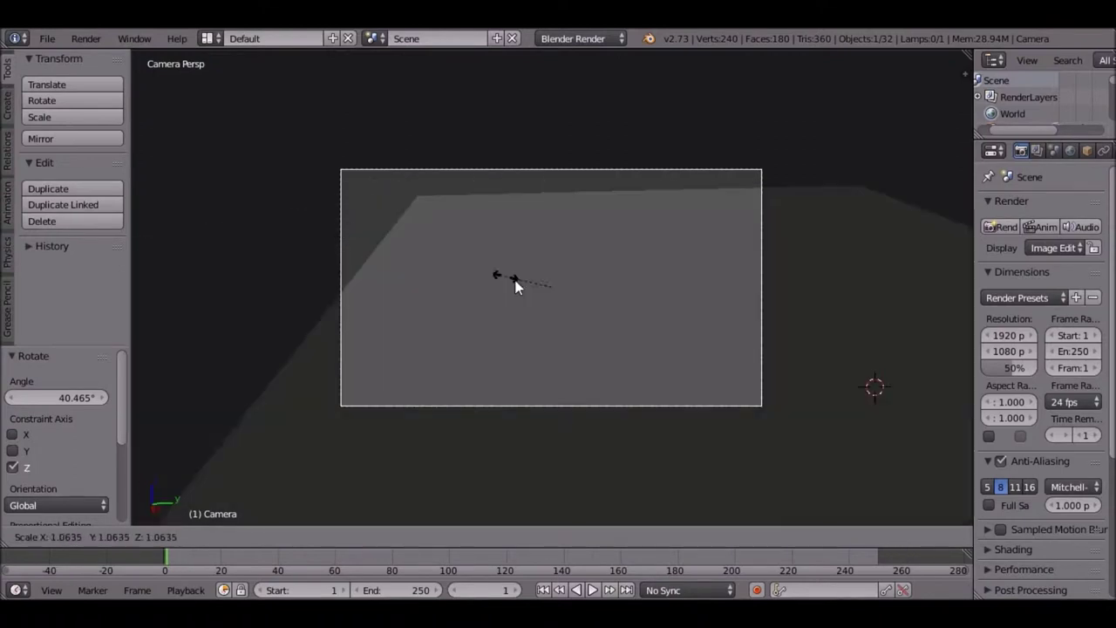
pyautogui.rightClick(422, 224)
# Move the camera along X and Y, then check the framing through Numpad 0
pyautogui.moveTo(422, 224)
pyautogui.mouseDown(button='middle')
pyautogui.moveTo(470, 256)
pyautogui.moveTo(623, 318)
pyautogui.mouseUp(button='middle')
pyautogui.press('g')
pyautogui.press('y')
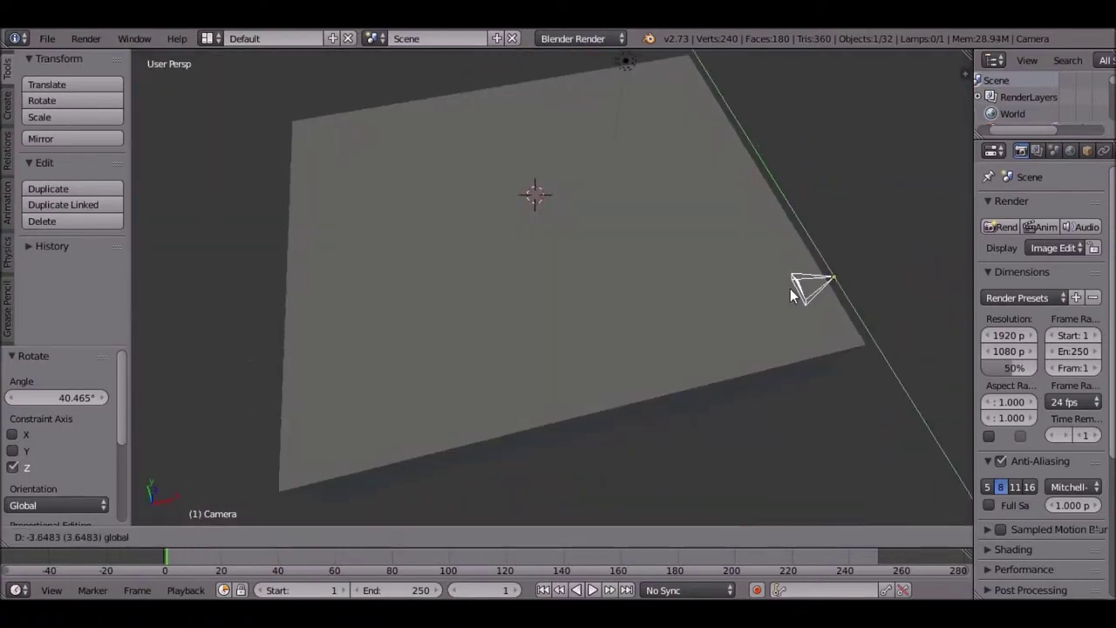
pyautogui.press('x')
pyautogui.click(902, 281)
pyautogui.moveTo(902, 281)
pyautogui.mouseDown(button='middle')
pyautogui.moveTo(641, 357)
pyautogui.moveTo(637, 234)
pyautogui.mouseUp(button='middle')
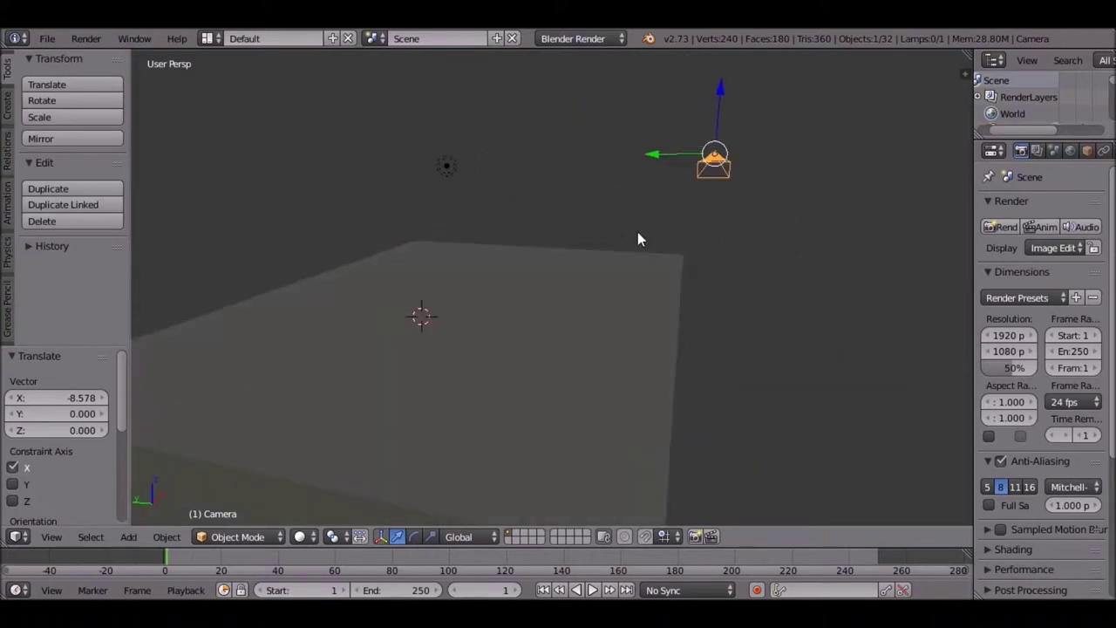
pyautogui.press('g')
pyautogui.press('y')
pyautogui.click(765, 168)
pyautogui.press('KP_0')
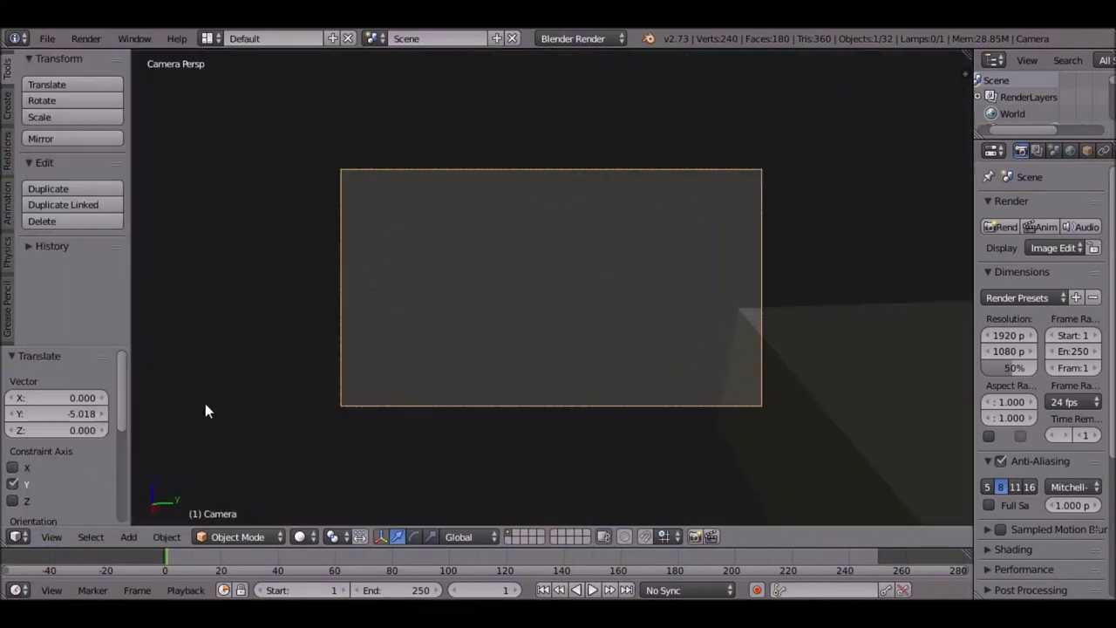
# Turn the camera around Z, slide it along X, and tilt it slightly around X
pyautogui.press('r')
pyautogui.press('z')
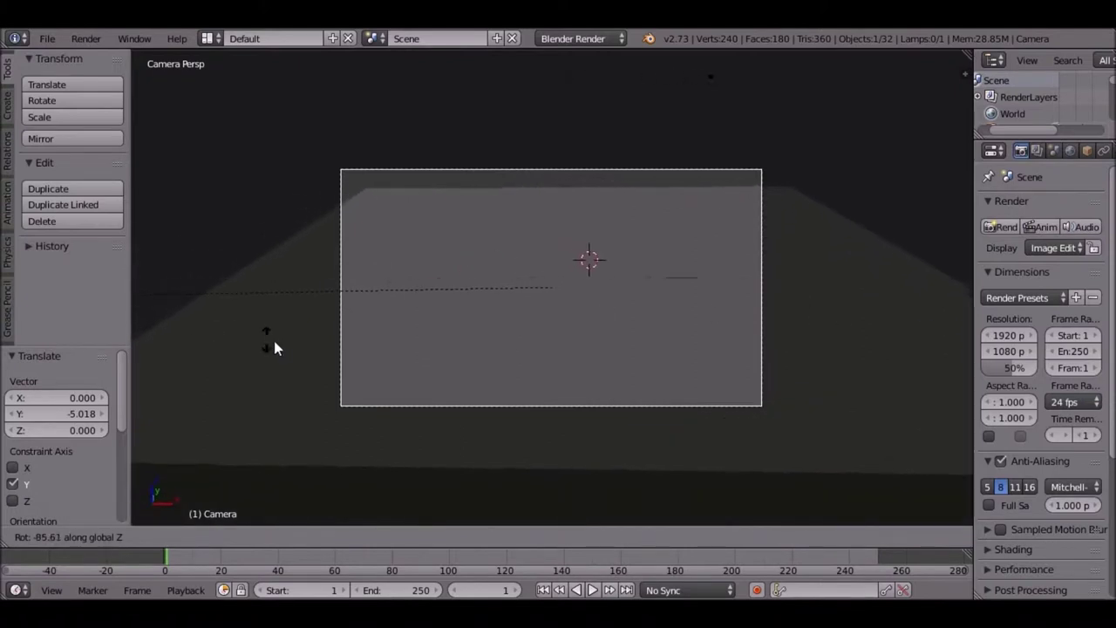
pyautogui.click(285, 342)
pyautogui.press('g')
pyautogui.press('x')
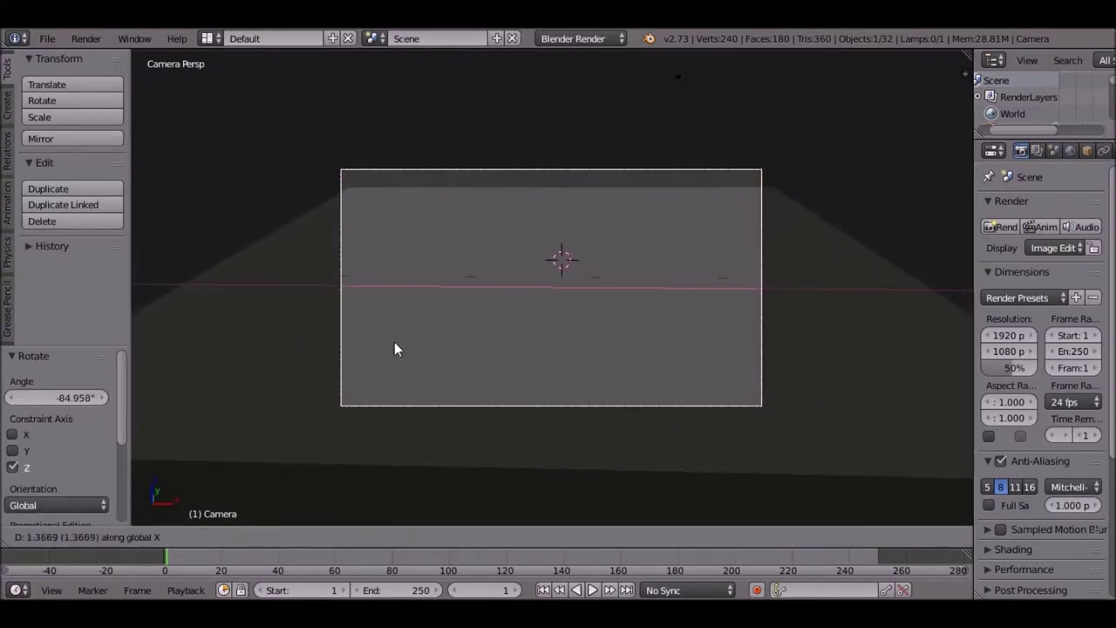
pyautogui.click(590, 346)
pyautogui.press('r')
pyautogui.press('x')
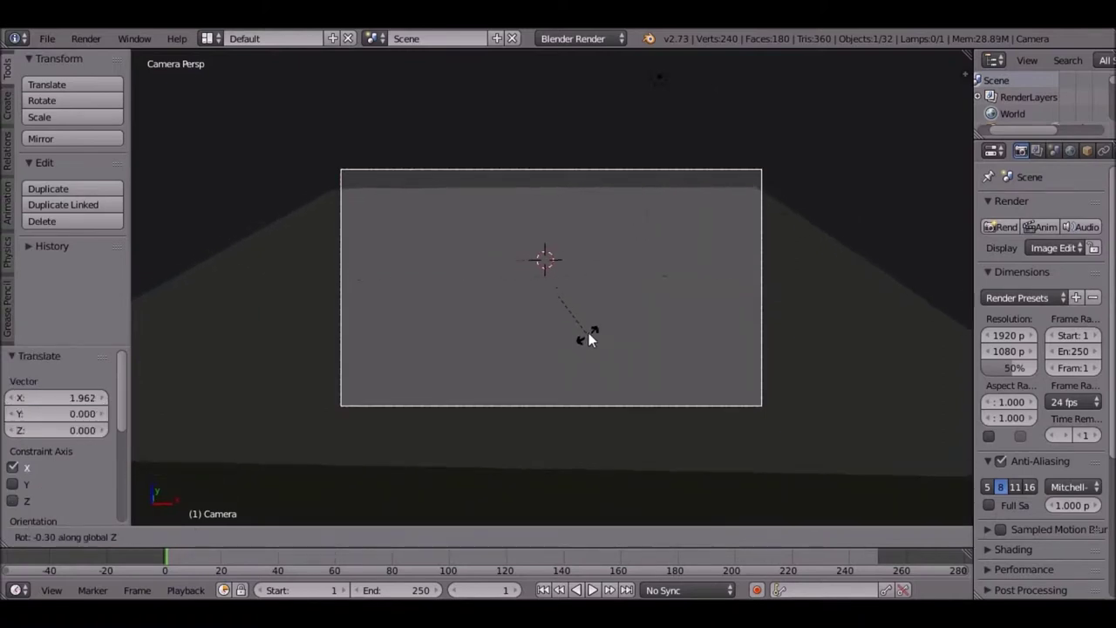
pyautogui.click(607, 336)
# Shift the camera along Z, leave camera view, and start File > Append
pyautogui.press('KP_0')
pyautogui.press('KP_0')
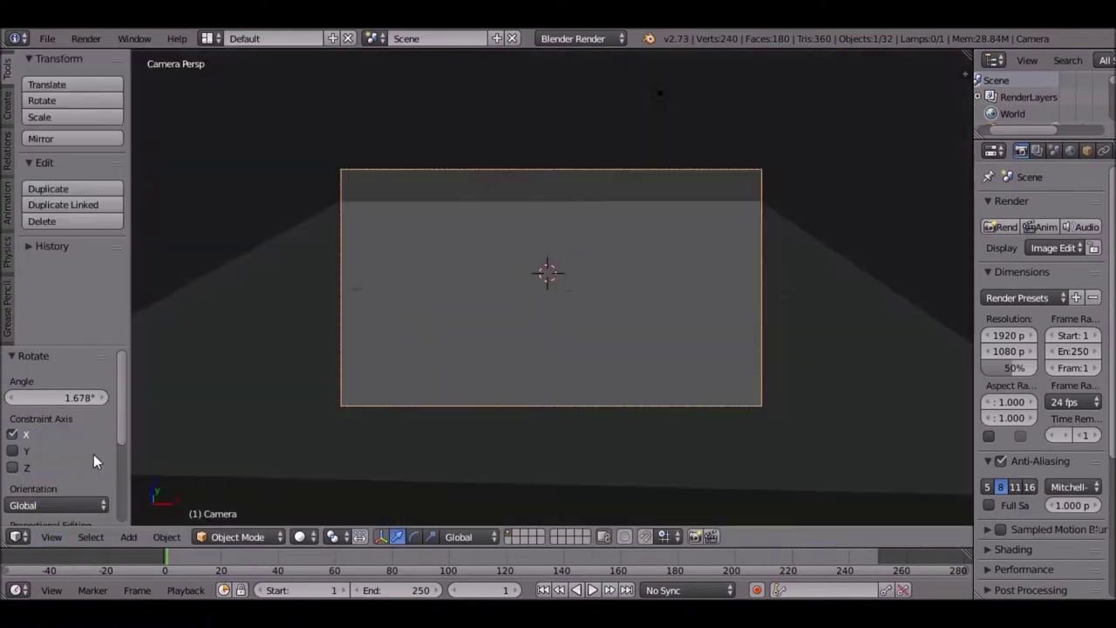
pyautogui.press('g')
pyautogui.press('z')
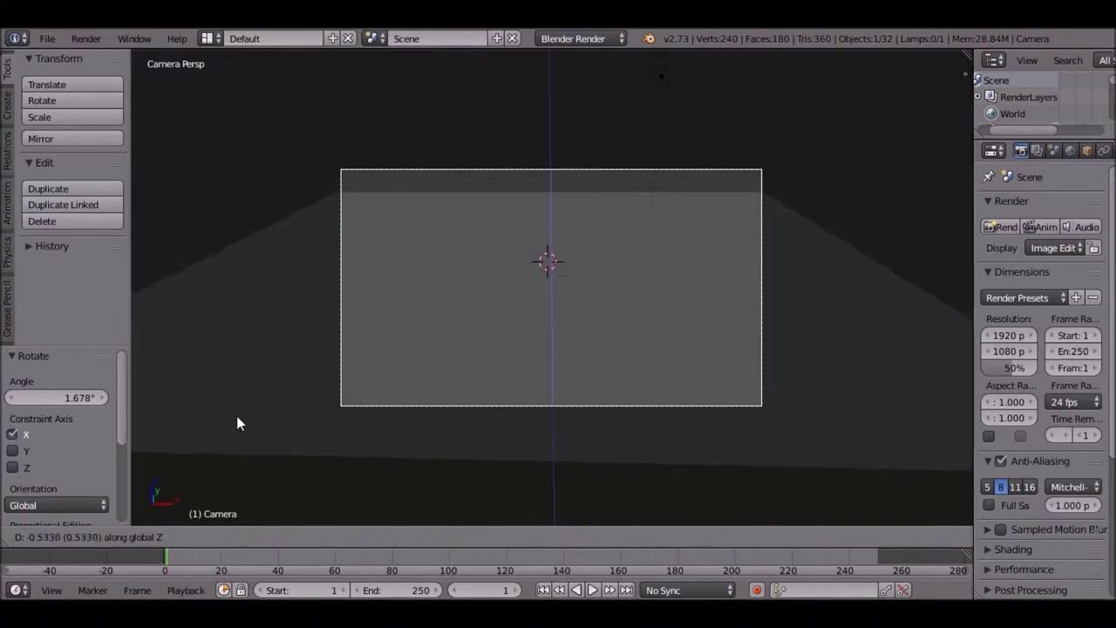
pyautogui.click(237, 416)
pyautogui.press('KP_0')
pyautogui.scroll(-4, 247, 155)
pyautogui.click(47, 38)
pyautogui.click(113, 296)
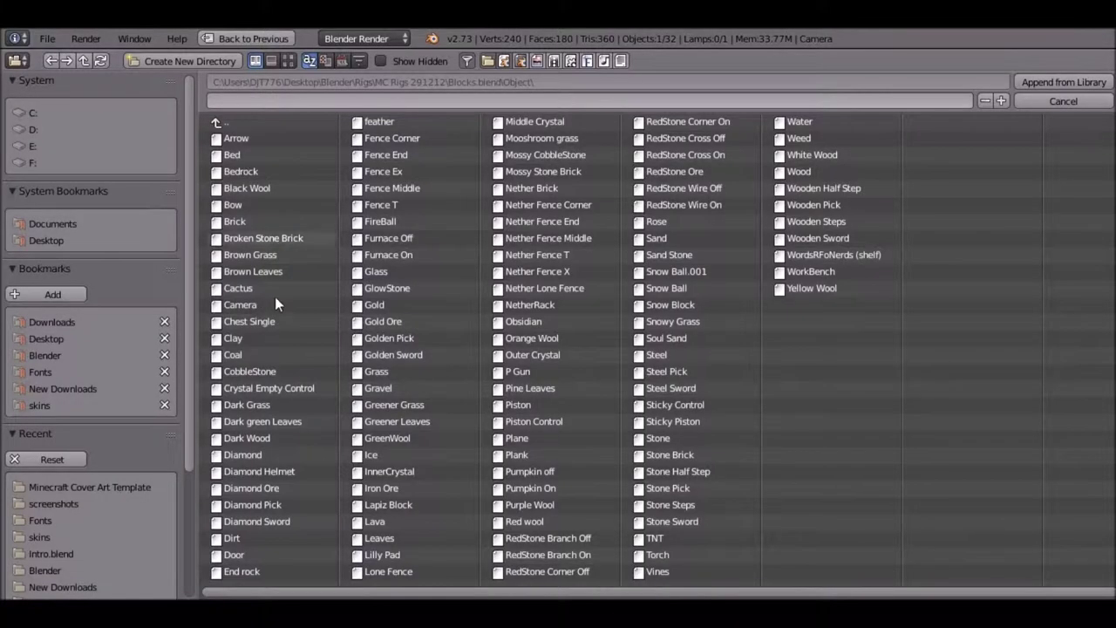
# Append the Dirt block and move it along Y to the back edge of the grass slab
pyautogui.doubleClick(253, 556)
pyautogui.press('g')
pyautogui.click(804, 205)
pyautogui.moveTo(804, 205)
pyautogui.mouseDown(button='middle')
pyautogui.moveTo(668, 294)
pyautogui.moveTo(738, 242)
pyautogui.mouseUp(button='middle')
pyautogui.press('g')
pyautogui.press('y')
pyautogui.click(384, 247)
pyautogui.moveTo(384, 246)
pyautogui.mouseDown(button='middle')
pyautogui.moveTo(592, 289)
pyautogui.moveTo(522, 288)
pyautogui.mouseUp(button='middle')
pyautogui.press('g')
pyautogui.press('y')
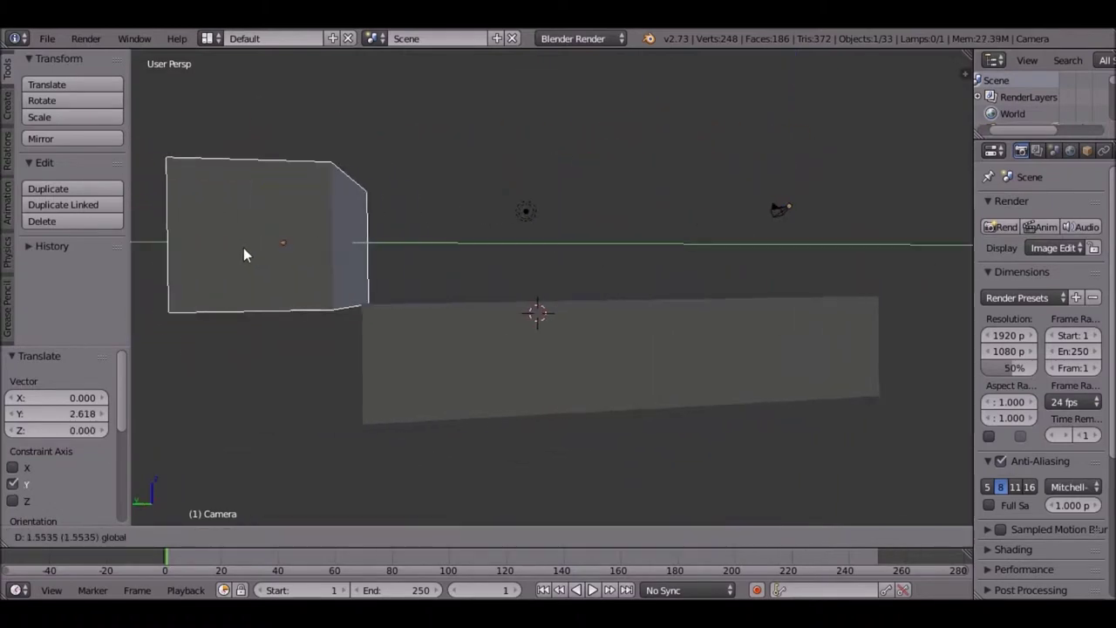
pyautogui.click(258, 255)
pyautogui.moveTo(259, 255); pyautogui.dragTo(377, 307, button='middle')
# Duplicate the Dirt block repeatedly along X to build a row across the slab's back
pyautogui.hotkey('shift', 'd')
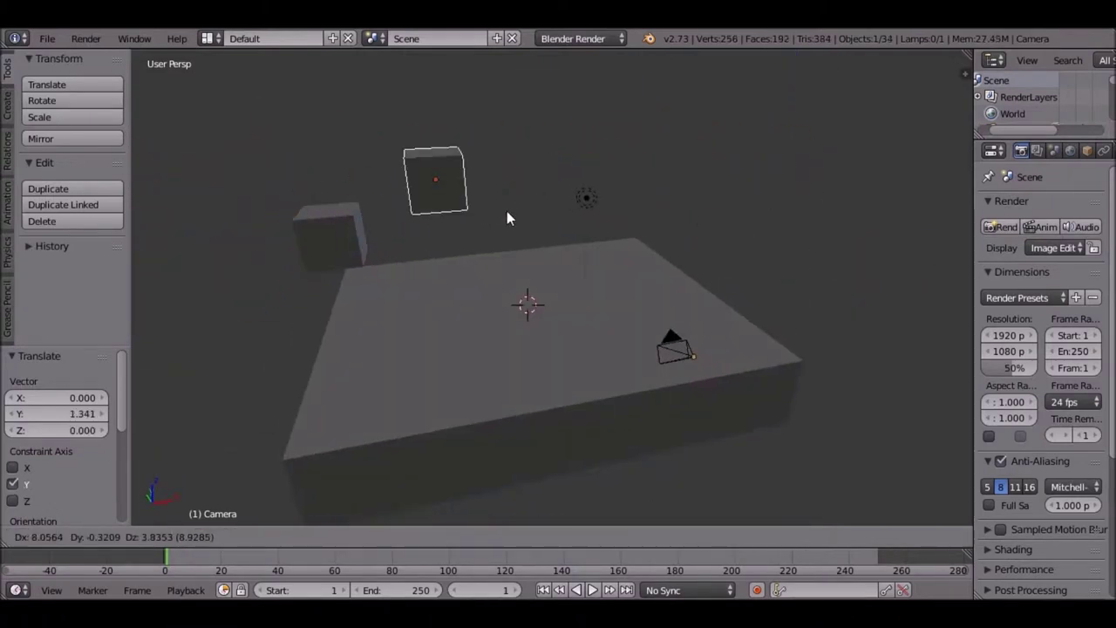
pyautogui.press('x')
pyautogui.click(507, 211)
pyautogui.rightClick(347, 236)
pyautogui.press('g')
pyautogui.press('x')
pyautogui.click(458, 219)
pyautogui.moveTo(457, 219); pyautogui.dragTo(468, 229, button='middle')
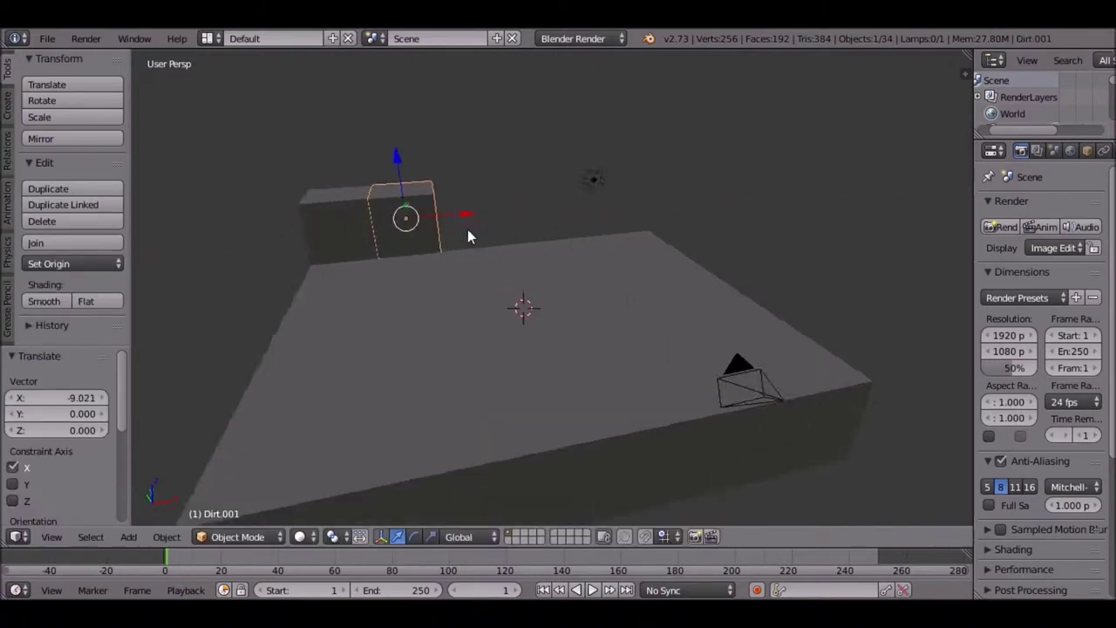
pyautogui.rightClick(404, 213)
pyautogui.hotkey('shift', 'd')
pyautogui.press('x')
pyautogui.click(436, 202)
pyautogui.press('g')
pyautogui.press('x')
pyautogui.click(524, 188)
pyautogui.press('g')
pyautogui.click(538, 173)
pyautogui.hotkey('shift', 'd')
pyautogui.press('x')
pyautogui.click(569, 206)
pyautogui.hotkey('shift', 'd')
pyautogui.press('x')
pyautogui.click(668, 200)
pyautogui.press('g')
pyautogui.click(705, 160)
pyautogui.hotkey('shift', 'd')
pyautogui.press('x')
pyautogui.click(615, 242)
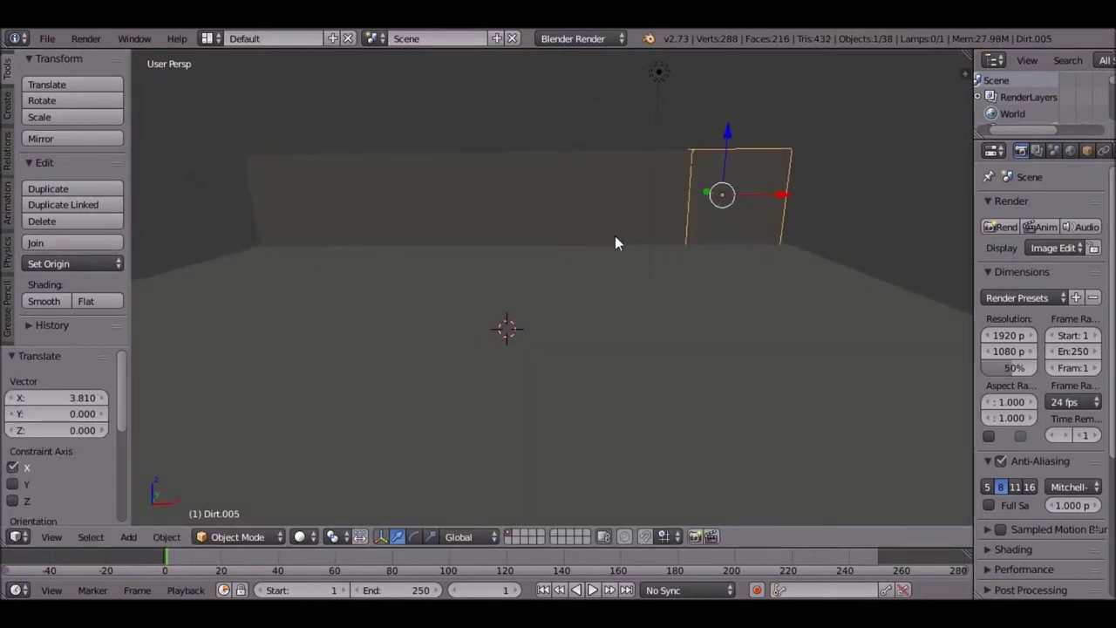
# Duplicate the whole dirt row and move the copy straight up along Z to stack it
pyautogui.keyDown('shift'); pyautogui.rightClick(517, 175); pyautogui.keyUp('shift')
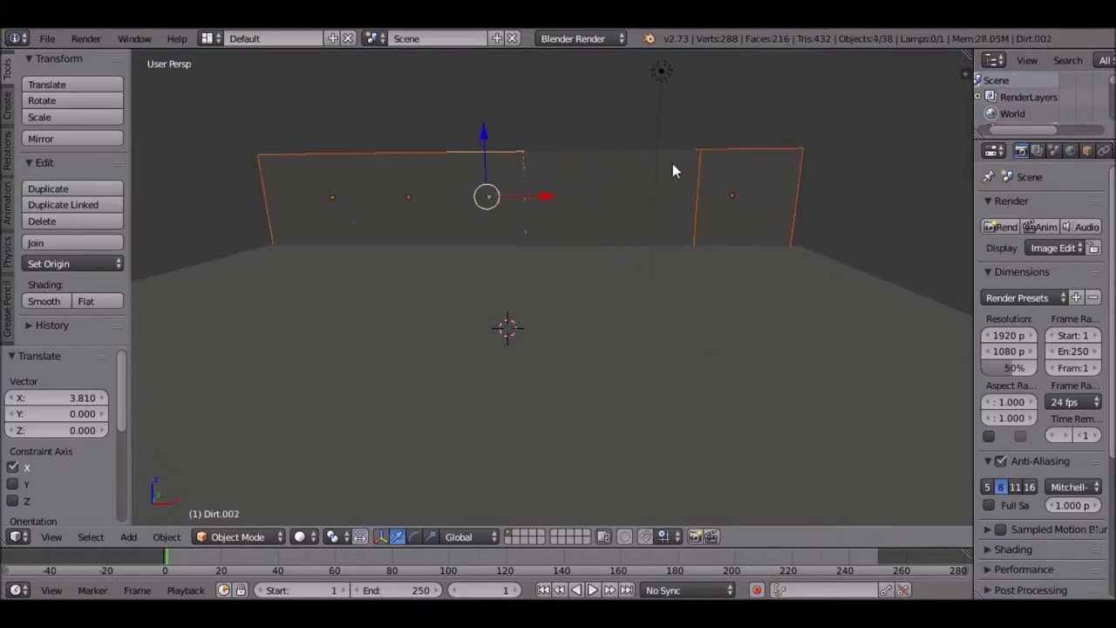
pyautogui.hotkey('shift', 'd')
pyautogui.rightClick(668, 54)
pyautogui.press('g')
pyautogui.press('z')
pyautogui.click(375, 202)
pyautogui.moveTo(375, 202); pyautogui.dragTo(416, 234, button='middle')
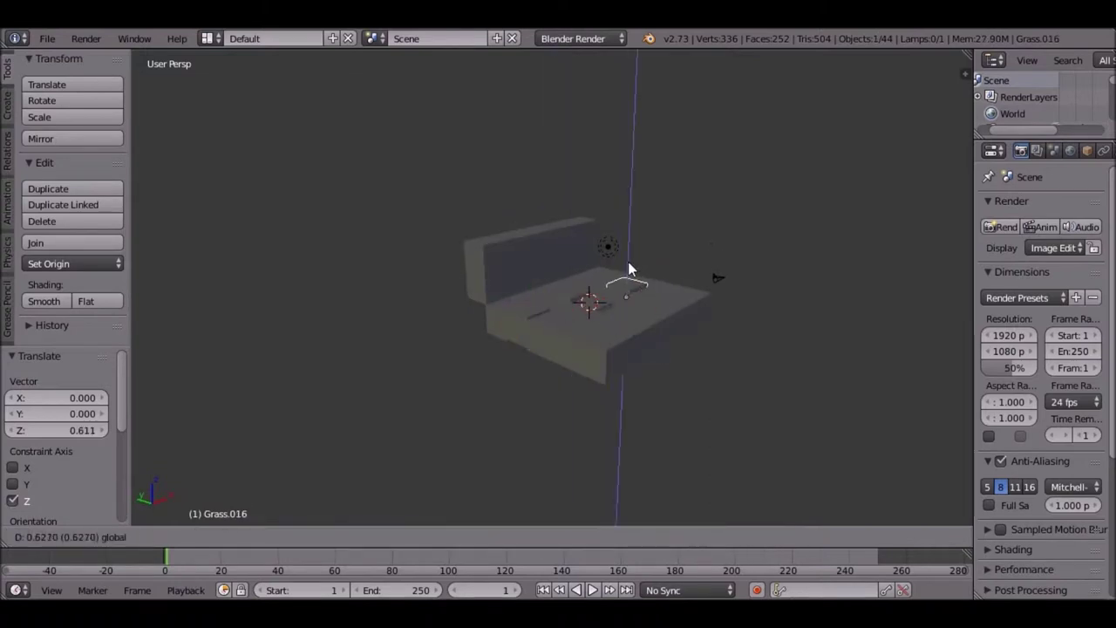
# Raise or lower three grass blocks along Z to make the ground uneven
pyautogui.scroll(3, 672, 401)
pyautogui.scroll(3, 580, 344)
pyautogui.rightClick(456, 373)
pyautogui.press('g')
pyautogui.press('z')
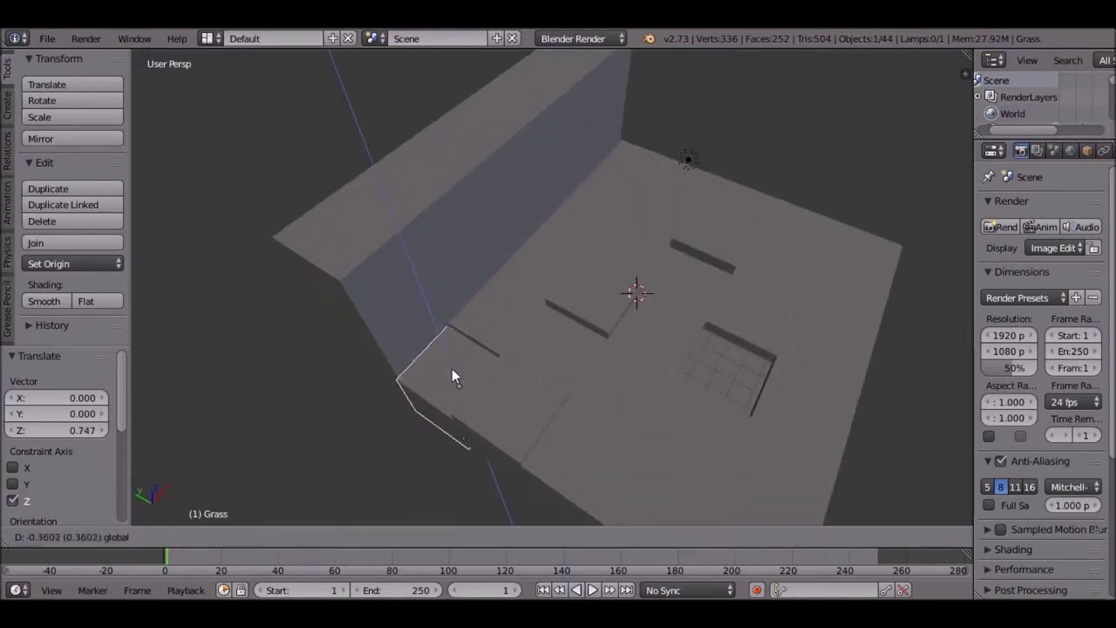
pyautogui.click(354, 239)
pyautogui.rightClick(510, 299)
pyautogui.press('g')
pyautogui.press('z')
pyautogui.click(499, 311)
pyautogui.rightClick(611, 271)
pyautogui.press('g')
pyautogui.press('z')
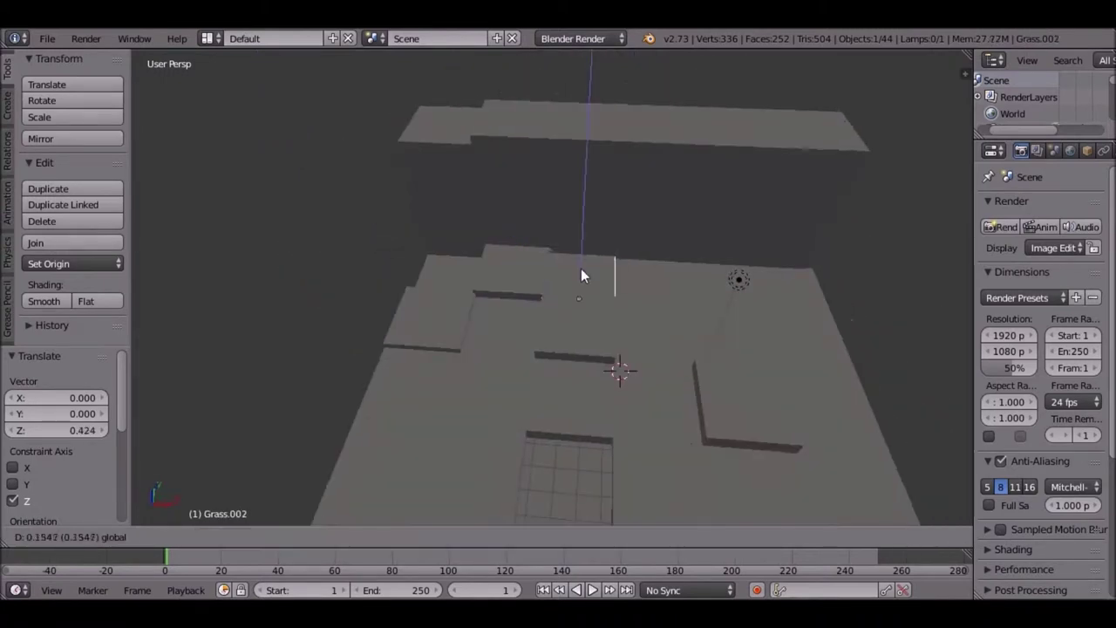
pyautogui.click(647, 275)
# Shift a dirt wall block and two more grass blocks vertically, then render a test image
pyautogui.rightClick(651, 235)
pyautogui.press('g')
pyautogui.press('z')
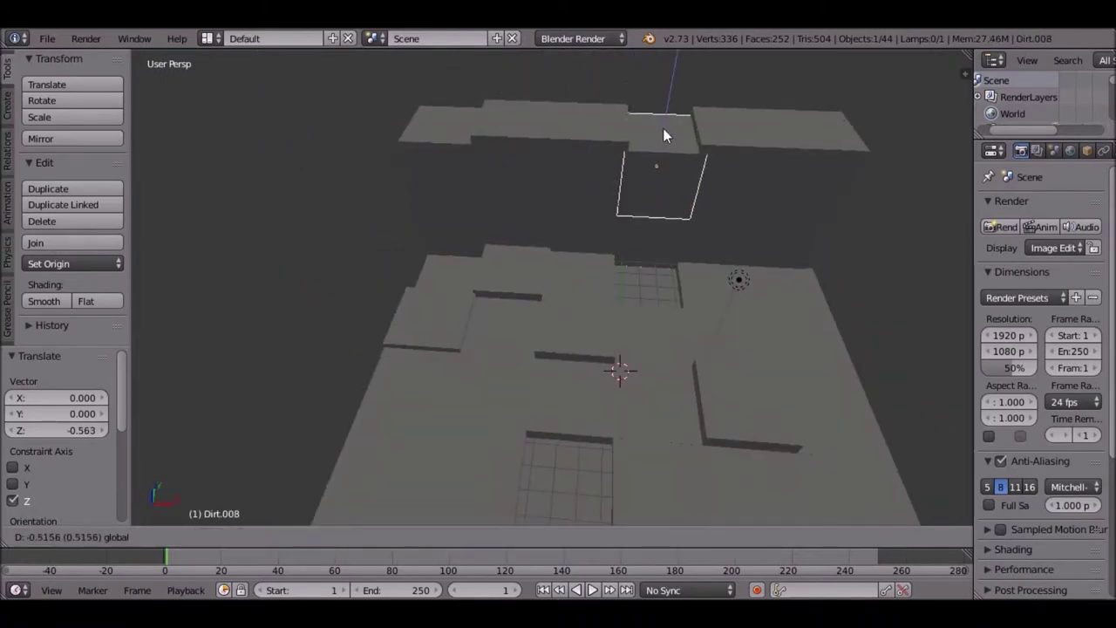
pyautogui.click(668, 133)
pyautogui.moveTo(668, 133); pyautogui.dragTo(573, 266, button='middle')
pyautogui.rightClick(381, 424)
pyautogui.press('g')
pyautogui.press('z')
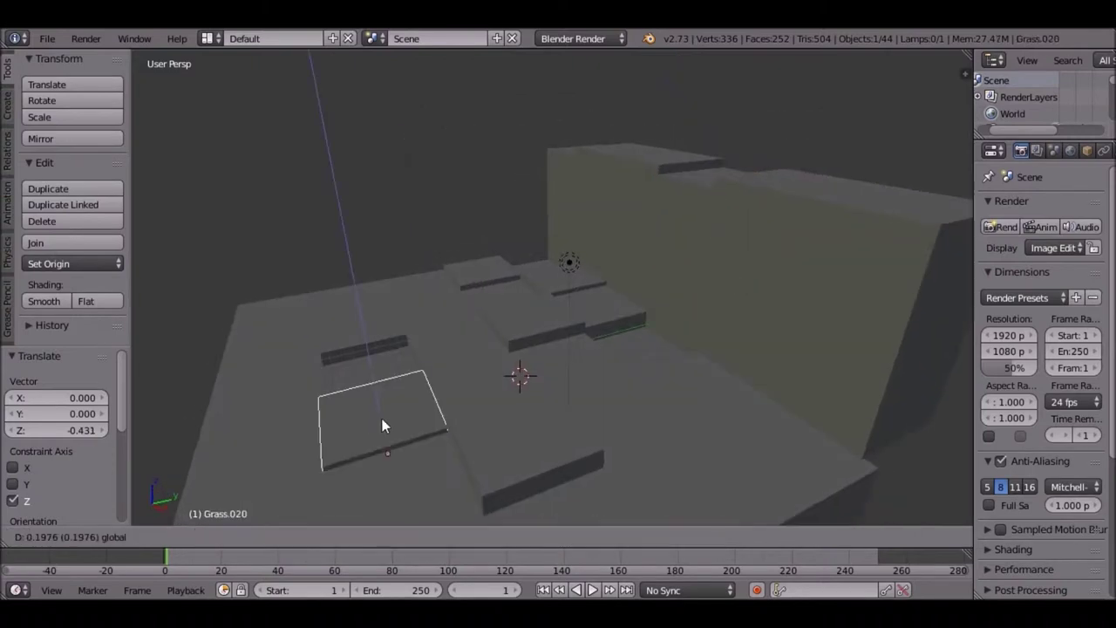
pyautogui.click(445, 428)
pyautogui.moveTo(504, 417)
pyautogui.mouseDown(button='middle')
pyautogui.moveTo(467, 392)
pyautogui.moveTo(615, 385)
pyautogui.mouseUp(button='middle')
pyautogui.rightClick(471, 391)
pyautogui.press('g')
pyautogui.press('z')
pyautogui.click(432, 368)
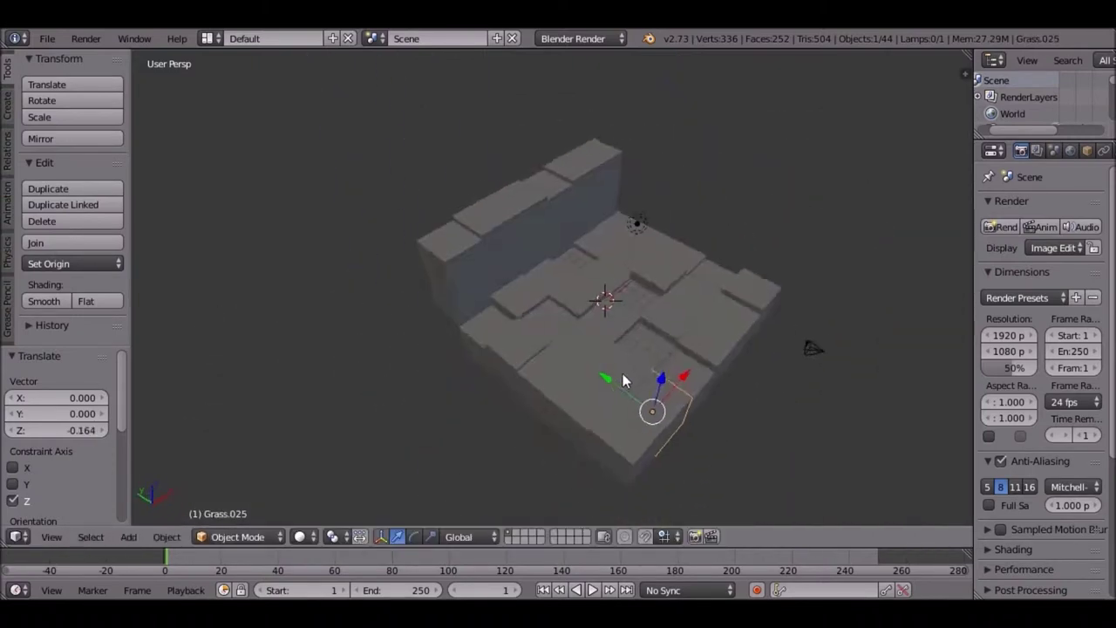
pyautogui.click(94, 39)
pyautogui.click(114, 55)
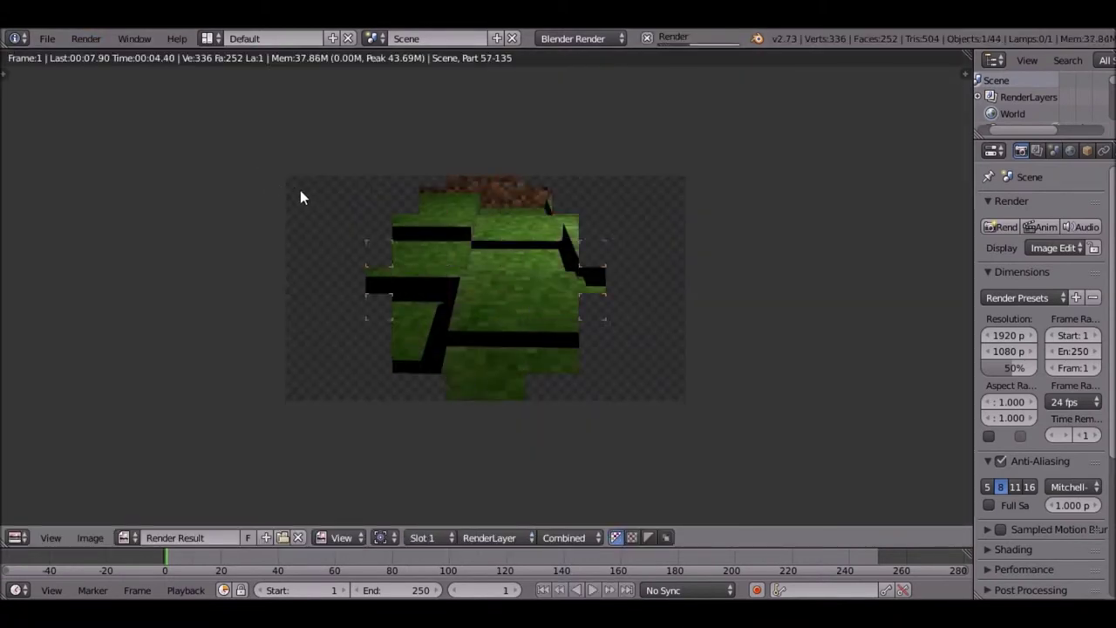
# Leave the render, look through the camera, and move the camera up
pyautogui.press('Escape')
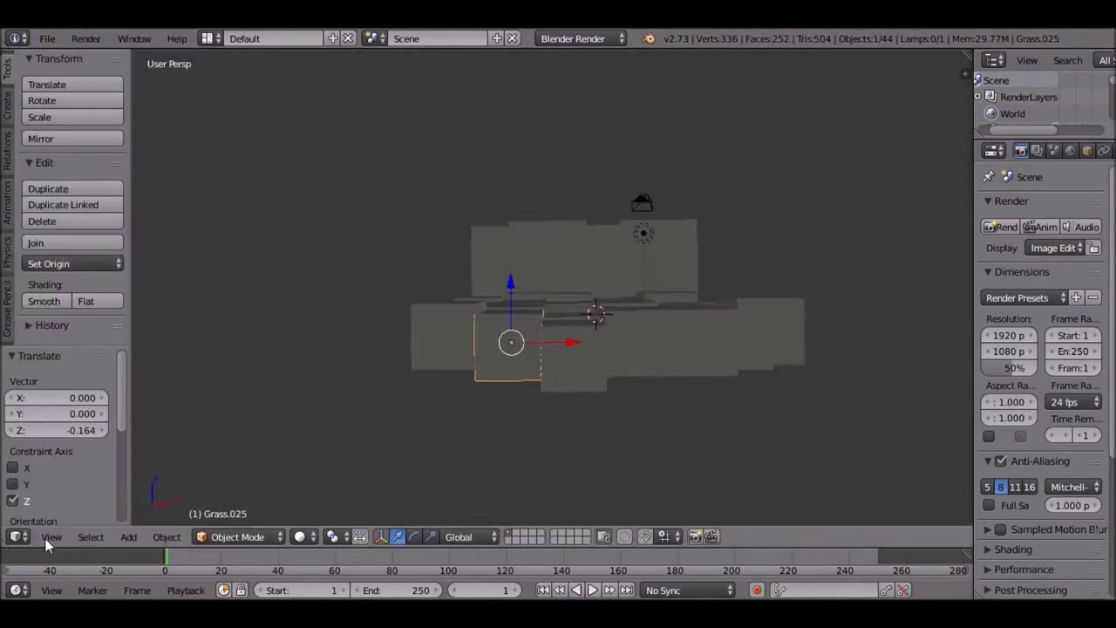
pyautogui.moveTo(170, 210); pyautogui.dragTo(87, 473, button='middle')
pyautogui.press('KP_0')
pyautogui.rightClick(332, 165)
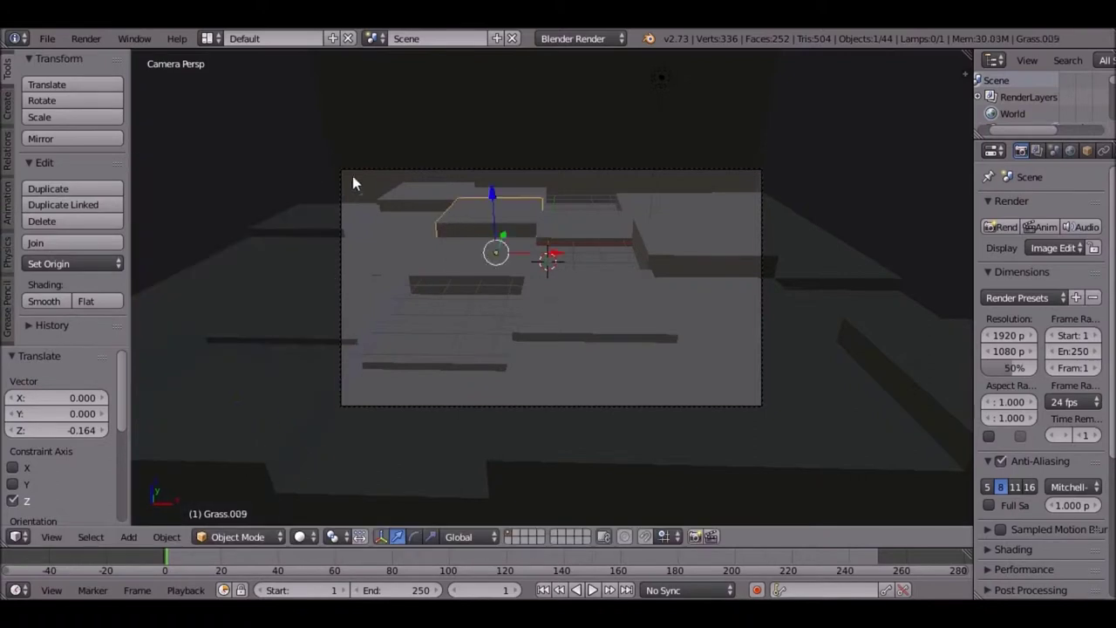
pyautogui.rightClick(353, 176)
pyautogui.press('g')
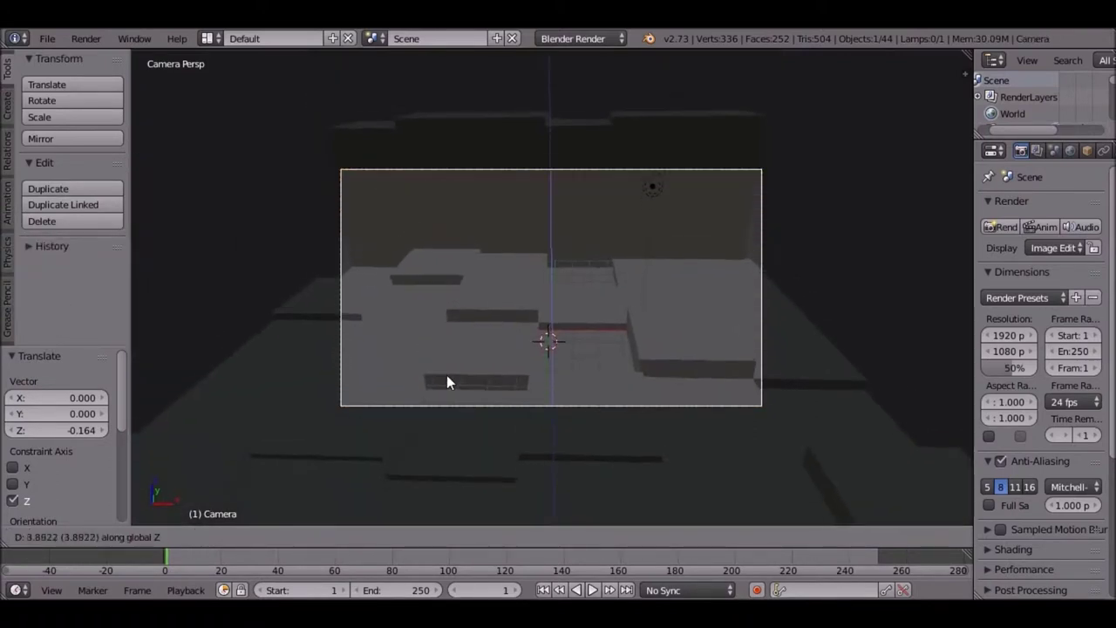
pyautogui.click(447, 375)
# Show the World properties with the environment lighting settings
pyautogui.click(85, 38)
pyautogui.moveTo(262, 262); pyautogui.dragTo(374, 341, button='middle')
pyautogui.scroll(-5, 373, 341)
pyautogui.moveTo(974, 262); pyautogui.dragTo(864, 261)
pyautogui.click(958, 150)
pyautogui.scroll(-5, 960, 393)
pyautogui.scroll(5, 522, 361)
# Move the lamp vertically along Z to sit above the terrain
pyautogui.rightClick(509, 206)
pyautogui.press('g')
pyautogui.press('z')
pyautogui.click(479, 261)
pyautogui.moveTo(479, 261)
pyautogui.mouseDown(button='middle')
pyautogui.moveTo(480, 317)
pyautogui.moveTo(513, 264)
pyautogui.mouseUp(button='middle')
pyautogui.scroll(3, 479, 316)
# Append all objects from MC Rigs 291212/FemaleChar.blend to bring in the character rig
pyautogui.click(48, 38)
pyautogui.click(63, 296)
pyautogui.click(52, 358)
pyautogui.click(248, 138)
pyautogui.click(277, 222)
pyautogui.click(279, 220)
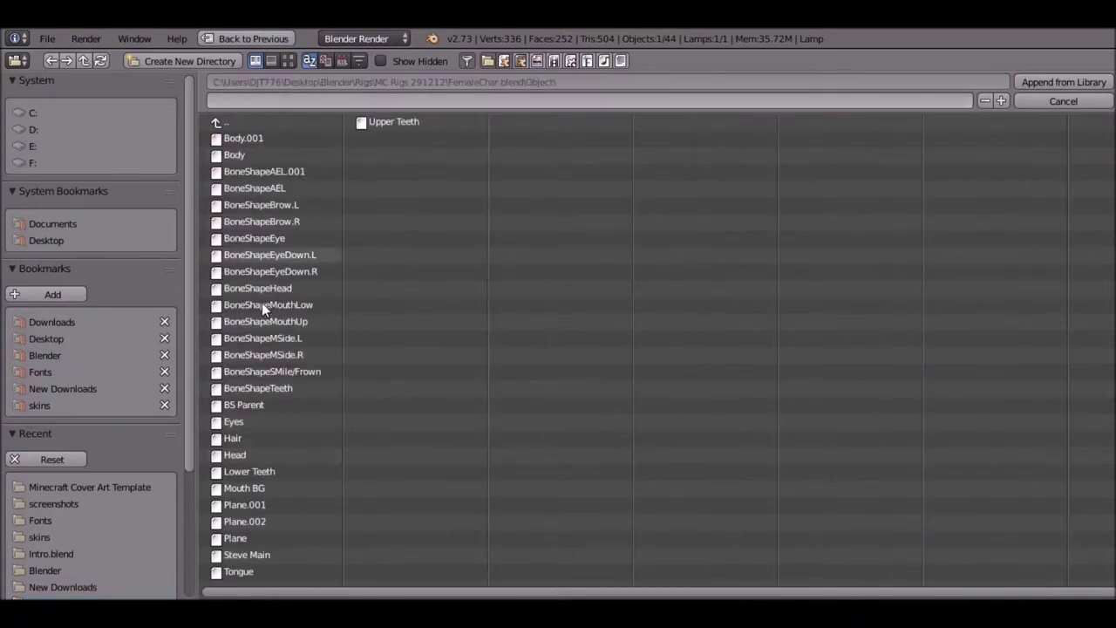
pyautogui.press('a')
pyautogui.click(1064, 82)
# Turn the main area into the UV/Image Editor and compare the FskinNoHair.png and FSkin.png skins
pyautogui.click(17, 536)
pyautogui.click(53, 423)
pyautogui.click(125, 538)
pyautogui.click(174, 371)
pyautogui.scroll(2, 346, 324)
pyautogui.click(124, 538)
pyautogui.click(149, 357)
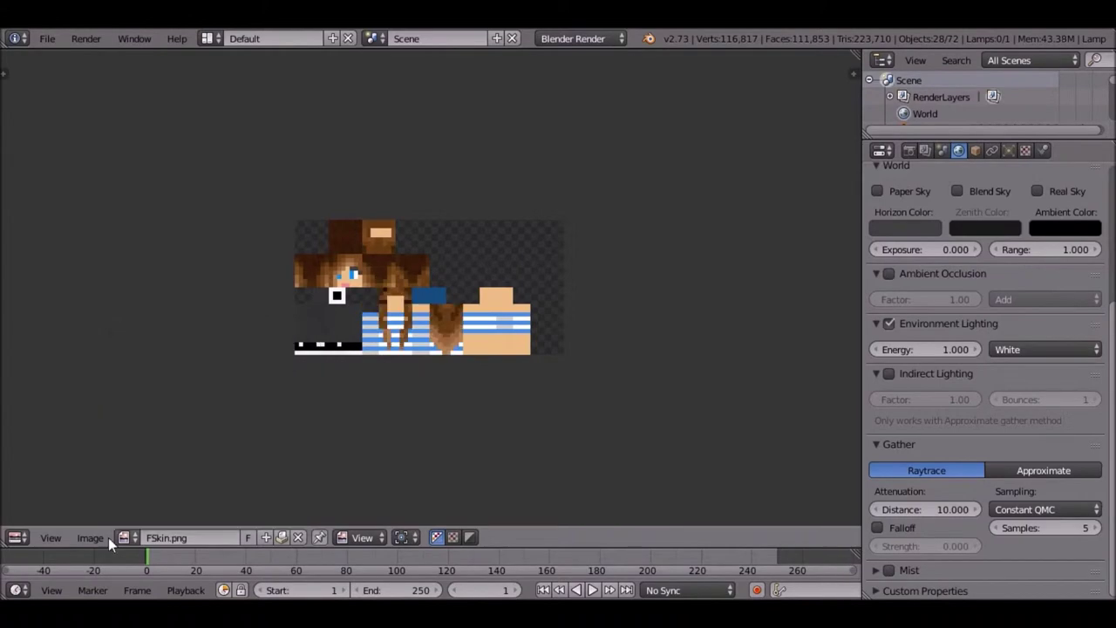
pyautogui.click(125, 537)
pyautogui.click(174, 372)
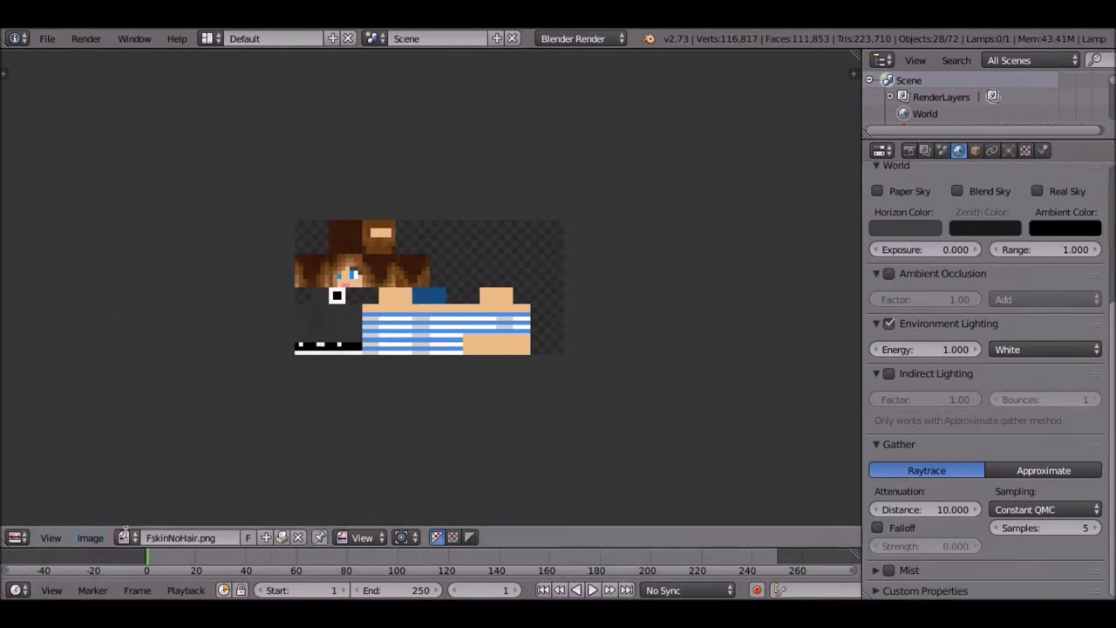
# Replace the displayed skin image with the black-and-white skin file from the skins folder
pyautogui.click(89, 538)
pyautogui.click(113, 463)
pyautogui.click(50, 404)
pyautogui.click(253, 201)
pyautogui.click(1075, 83)
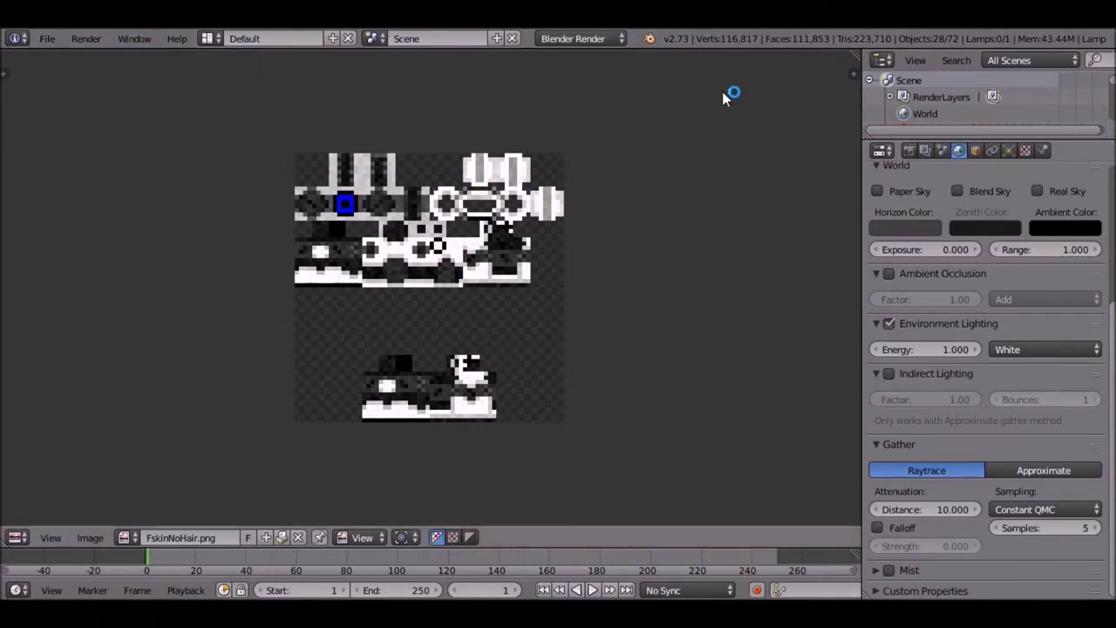
# Display FSkin.png and replace it with the new skin file
pyautogui.click(125, 538)
pyautogui.click(162, 357)
pyautogui.click(89, 538)
pyautogui.click(118, 450)
pyautogui.click(72, 403)
pyautogui.doubleClick(250, 205)
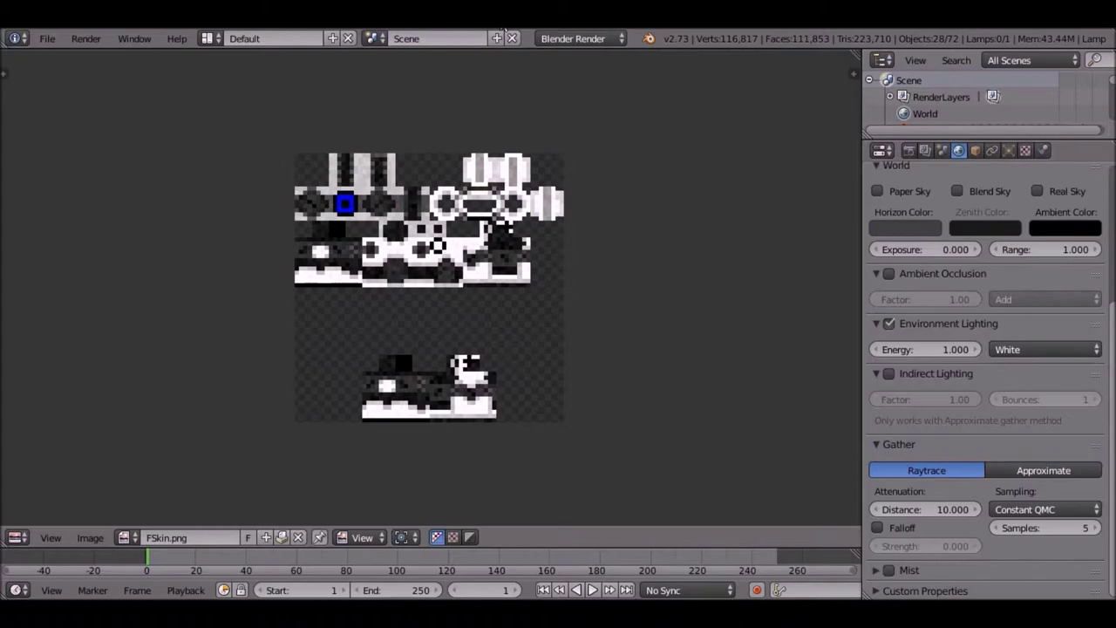
# Reload the skin image from disk and switch the area back to the 3D View
pyautogui.click(90, 537)
pyautogui.click(150, 442)
pyautogui.click(125, 537)
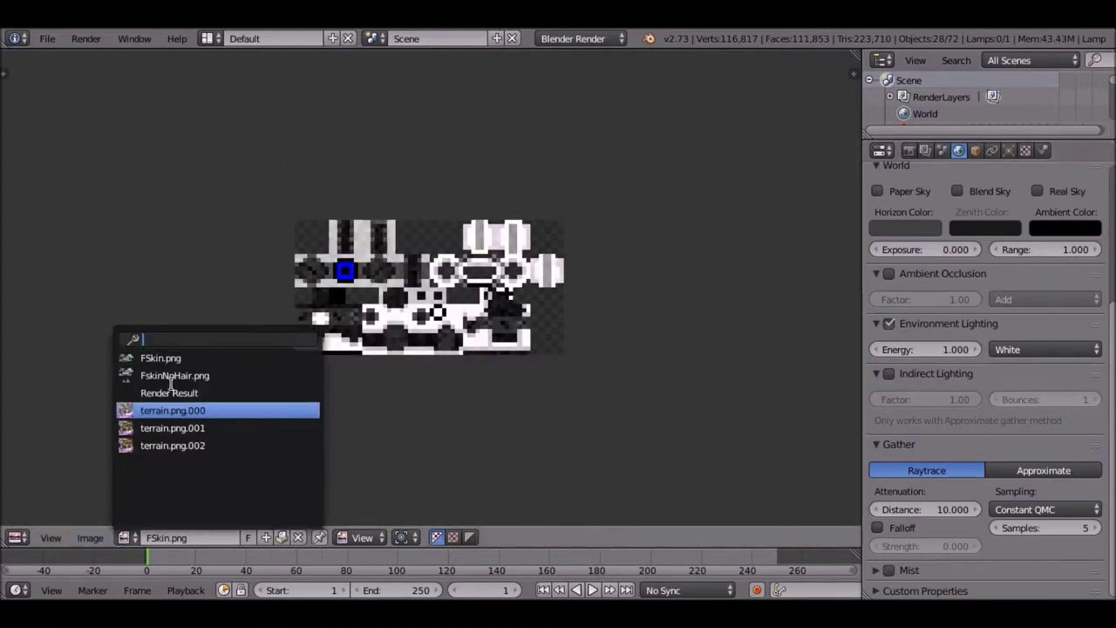
pyautogui.click(170, 382)
pyautogui.click(90, 537)
pyautogui.click(47, 38)
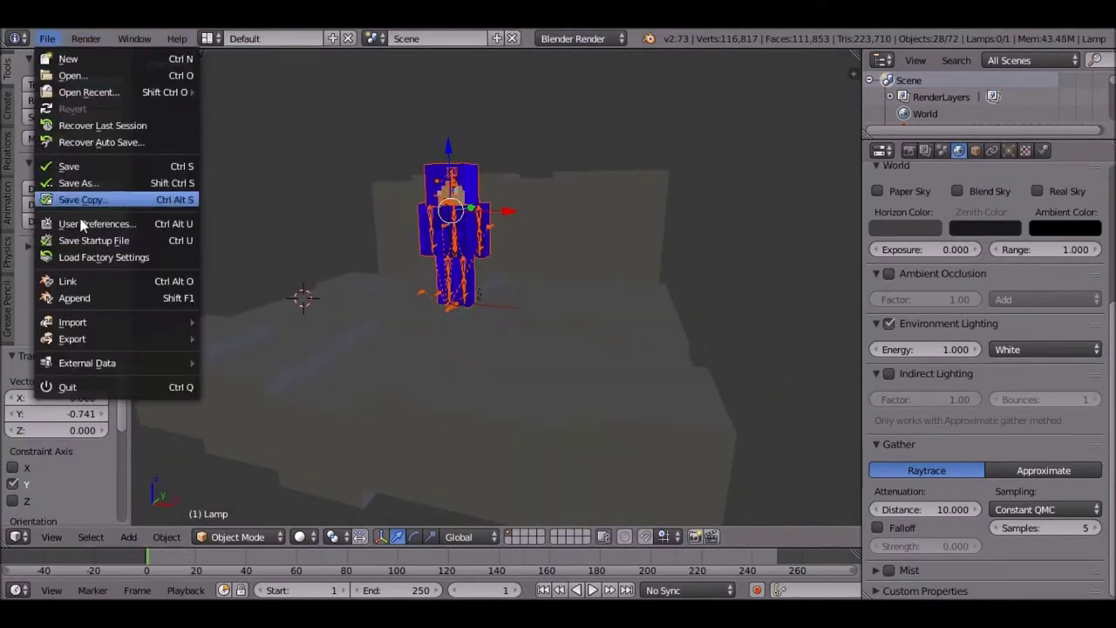
# Nudge the selected object slightly along Z and X, then 1.740 along Y
pyautogui.moveTo(222, 74)
pyautogui.mouseDown(button='middle')
pyautogui.moveTo(570, 291)
pyautogui.moveTo(548, 256)
pyautogui.moveTo(333, 285)
pyautogui.mouseUp(button='middle')
pyautogui.press('g')
pyautogui.press('z')
pyautogui.click(548, 256)
pyautogui.press('g')
pyautogui.press('x')
pyautogui.click(488, 298)
pyautogui.moveTo(488, 297)
pyautogui.mouseDown(button='middle')
pyautogui.moveTo(365, 301)
pyautogui.moveTo(521, 294)
pyautogui.moveTo(488, 287)
pyautogui.moveTo(401, 304)
pyautogui.moveTo(509, 258)
pyautogui.mouseUp(button='middle')
pyautogui.press('g')
pyautogui.press('y')
pyautogui.click(489, 288)
# Render a test image of the scene with F12 and return to the 3D view
pyautogui.press('F12')
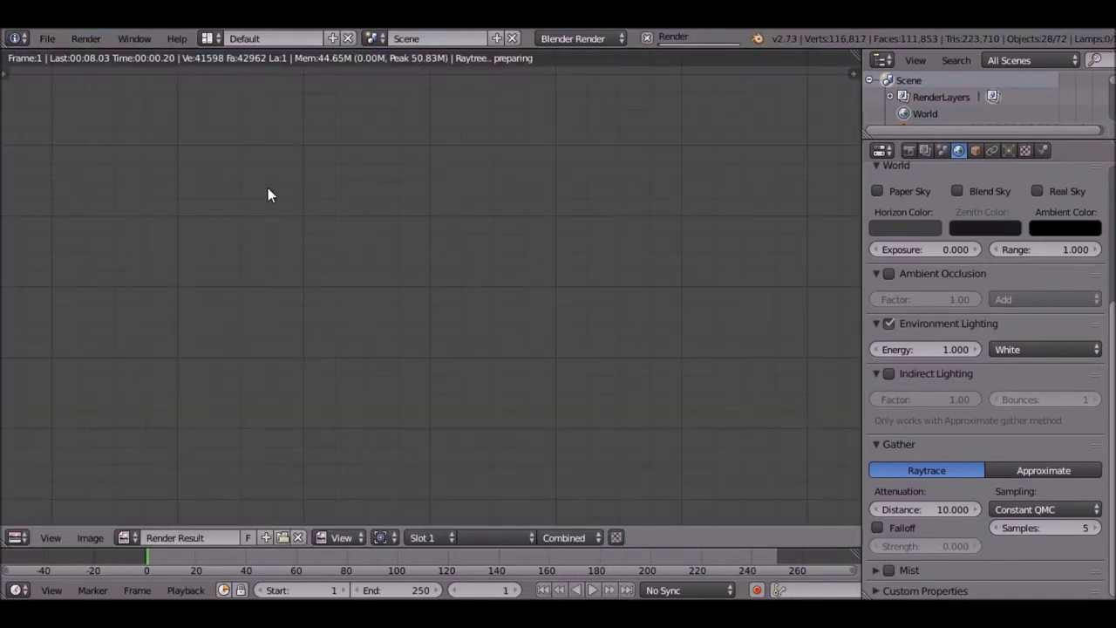
pyautogui.click(86, 38)
pyautogui.click(131, 155)
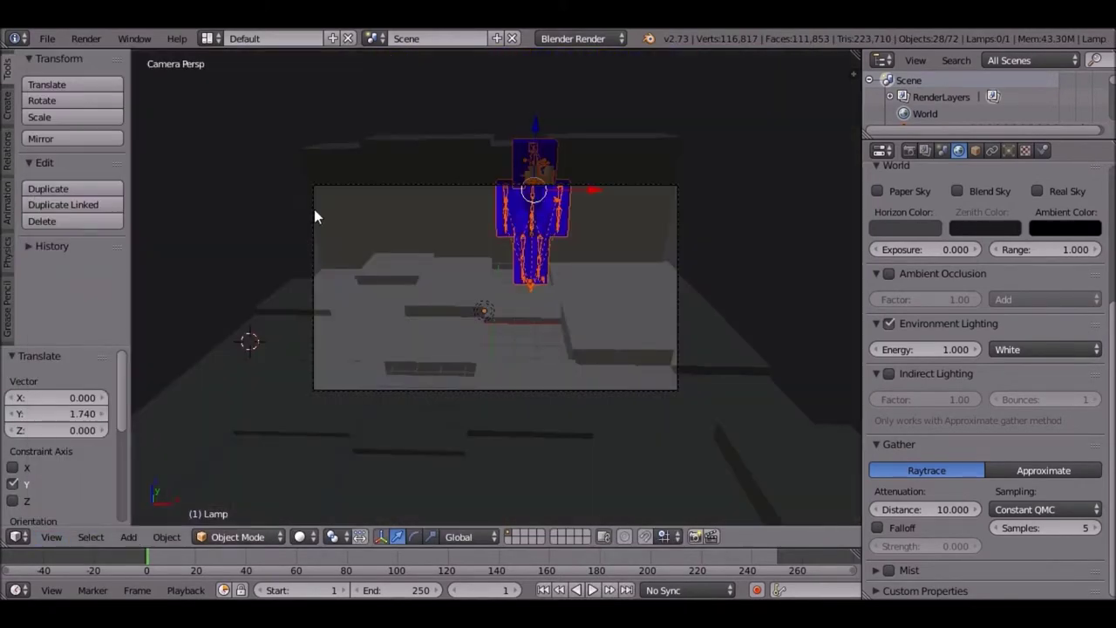
# Select the camera instead of dirt block Dirt.011 and start moving it along Y
pyautogui.rightClick(314, 210)
pyautogui.press('g')
pyautogui.press('Escape')
pyautogui.rightClick(315, 237)
pyautogui.press('g')
pyautogui.press('y')
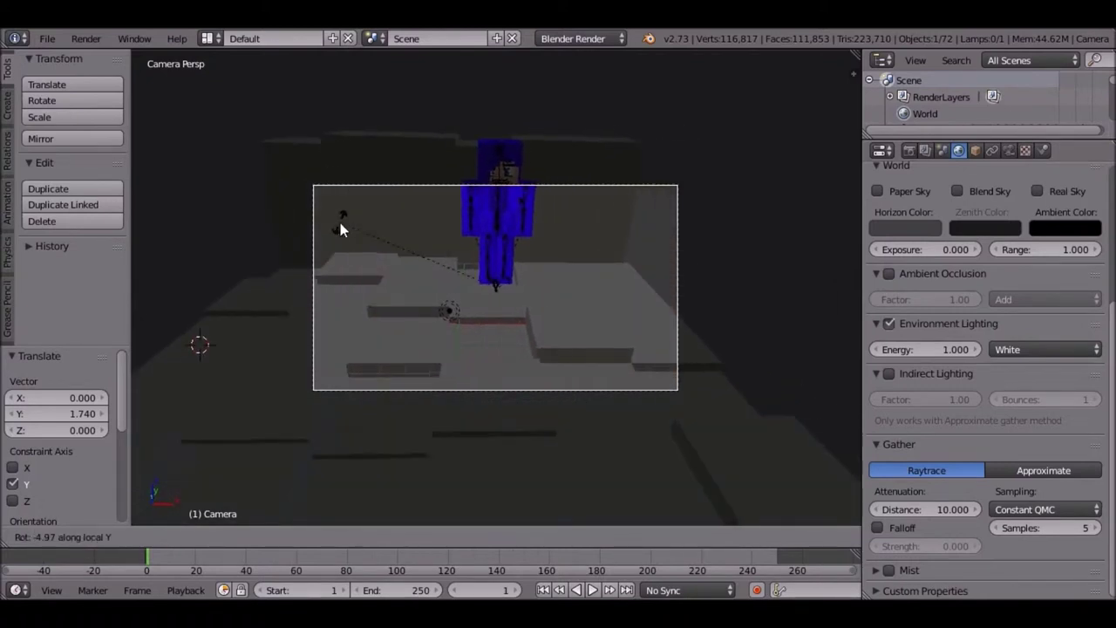
# Move the camera forward and up, ending at Z 2.015 and Y -3.884
pyautogui.press('g')
pyautogui.press('y')
pyautogui.press('Return')
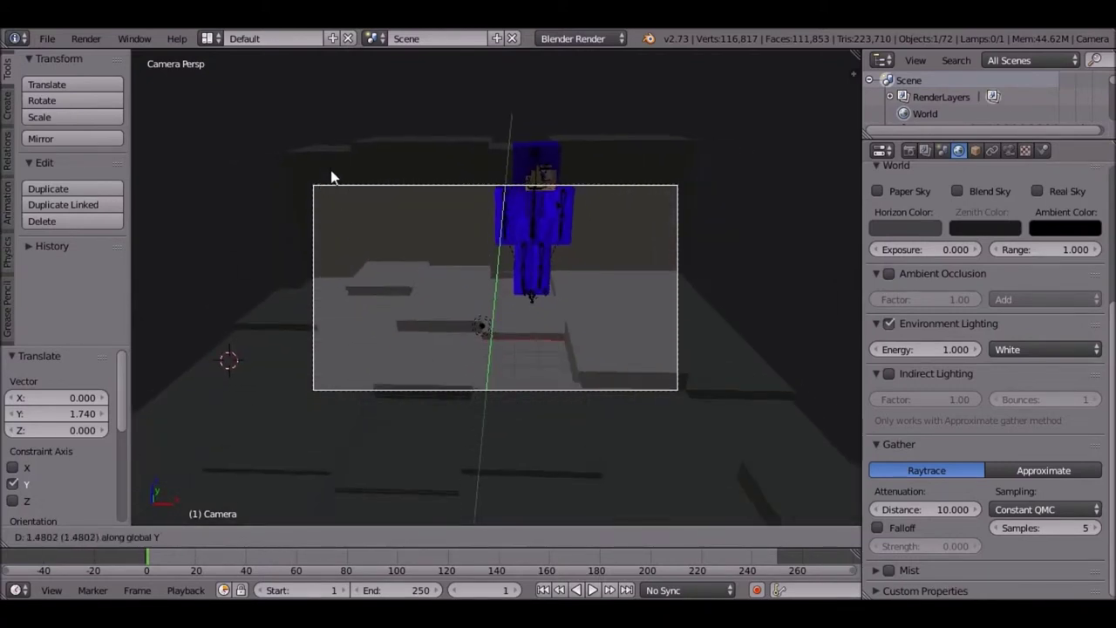
pyautogui.press('g')
pyautogui.press('z')
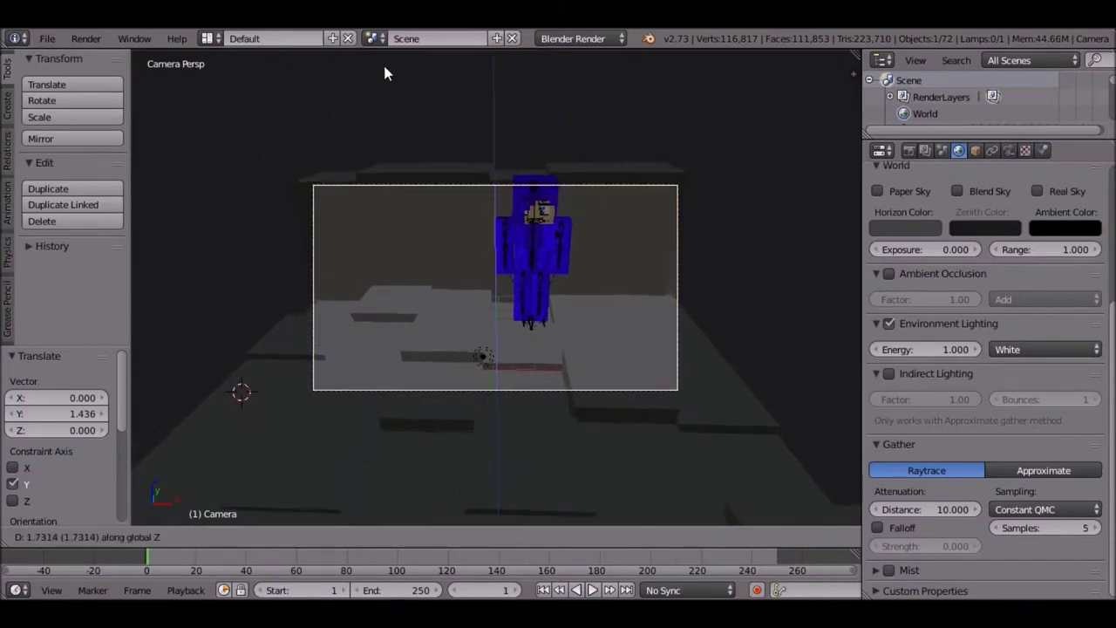
pyautogui.press('Return')
pyautogui.press('g')
pyautogui.press('z')
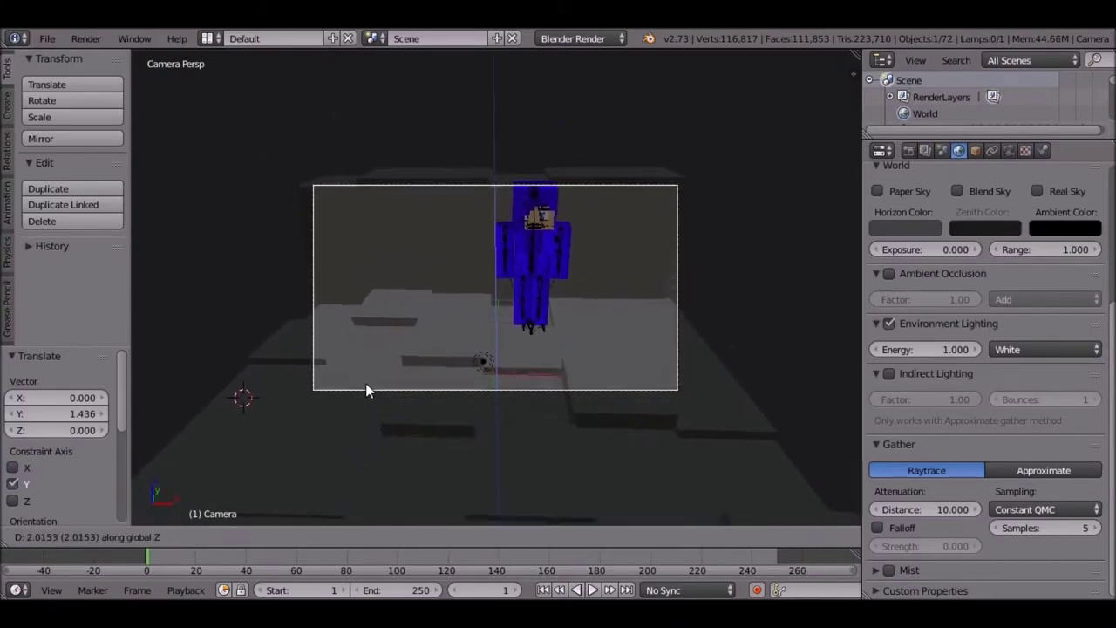
pyautogui.press('Return')
pyautogui.press('z')
pyautogui.press('z')
pyautogui.press('g')
pyautogui.press('y')
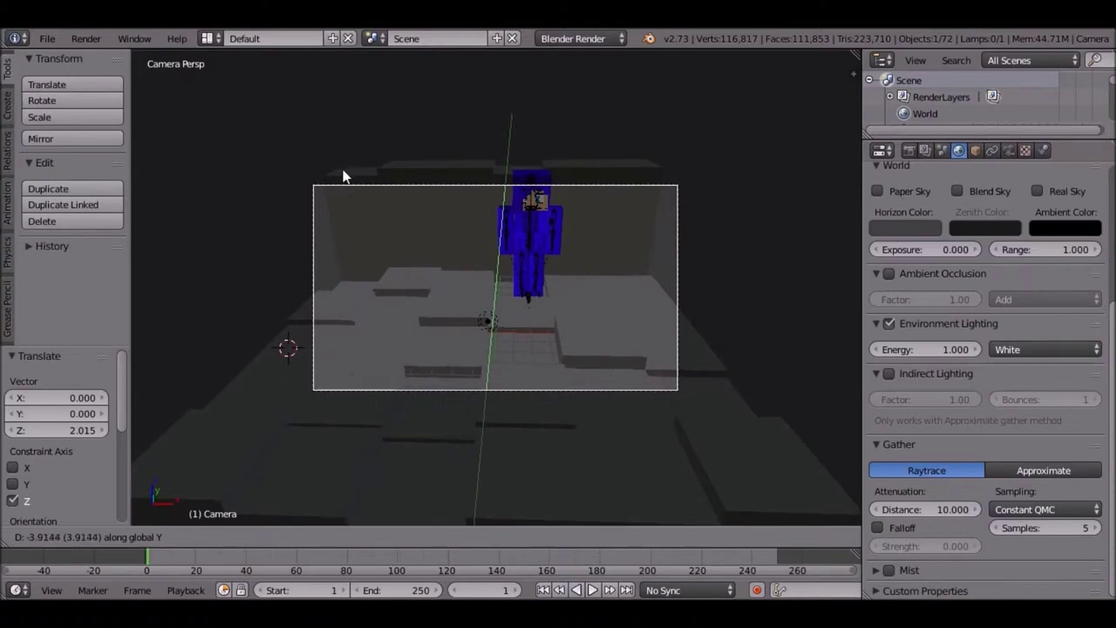
pyautogui.press('Return')
# Select the Steve Main character rig and shift it -6.576 along Y
pyautogui.moveTo(346, 174); pyautogui.dragTo(289, 268, button='middle')
pyautogui.moveTo(840, 87)
pyautogui.mouseDown(button='middle')
pyautogui.moveTo(650, 166)
pyautogui.moveTo(493, 298)
pyautogui.moveTo(576, 231)
pyautogui.mouseUp(button='middle')
pyautogui.rightClick(650, 166)
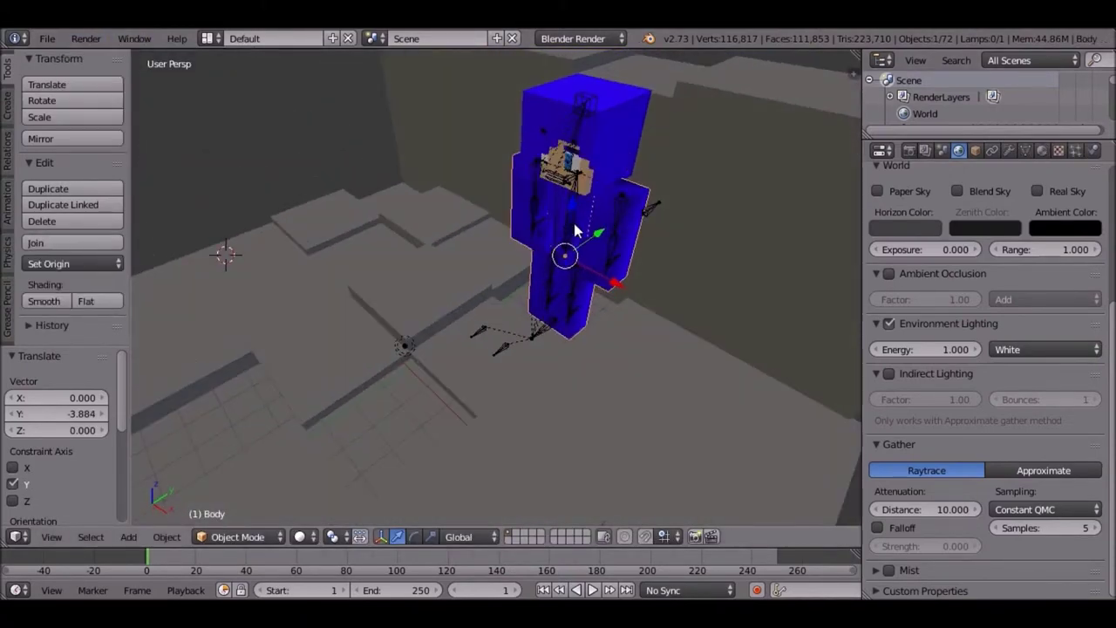
pyautogui.rightClick(576, 231)
pyautogui.press('g')
pyautogui.press('y')
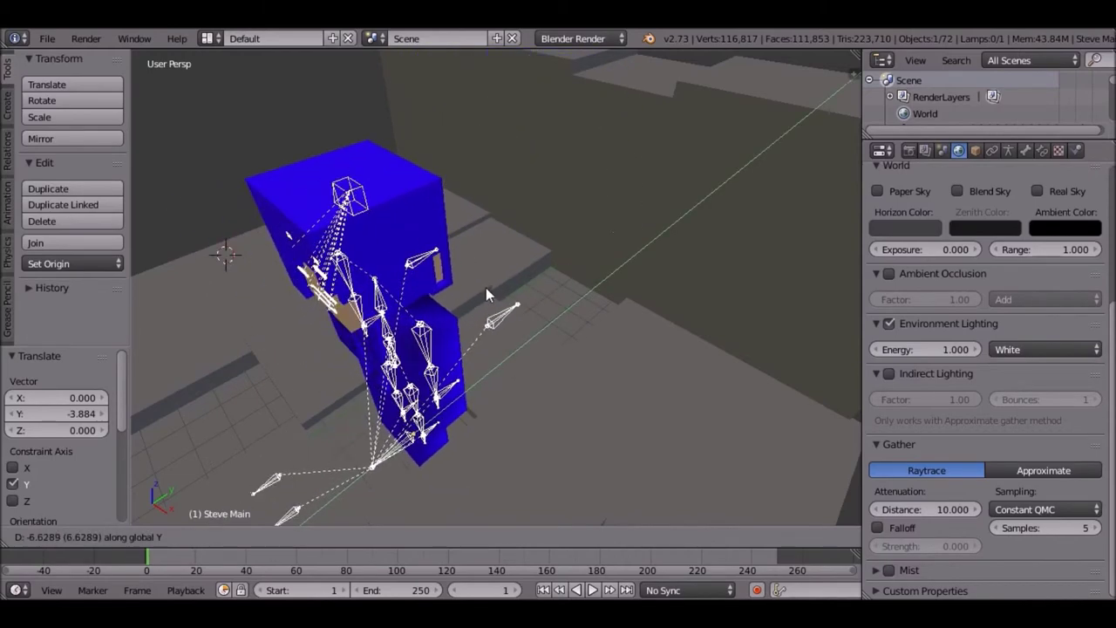
pyautogui.press('Return')
# Check the camera view and move the rig to X -2.794 inside the frame
pyautogui.press('KP_0')
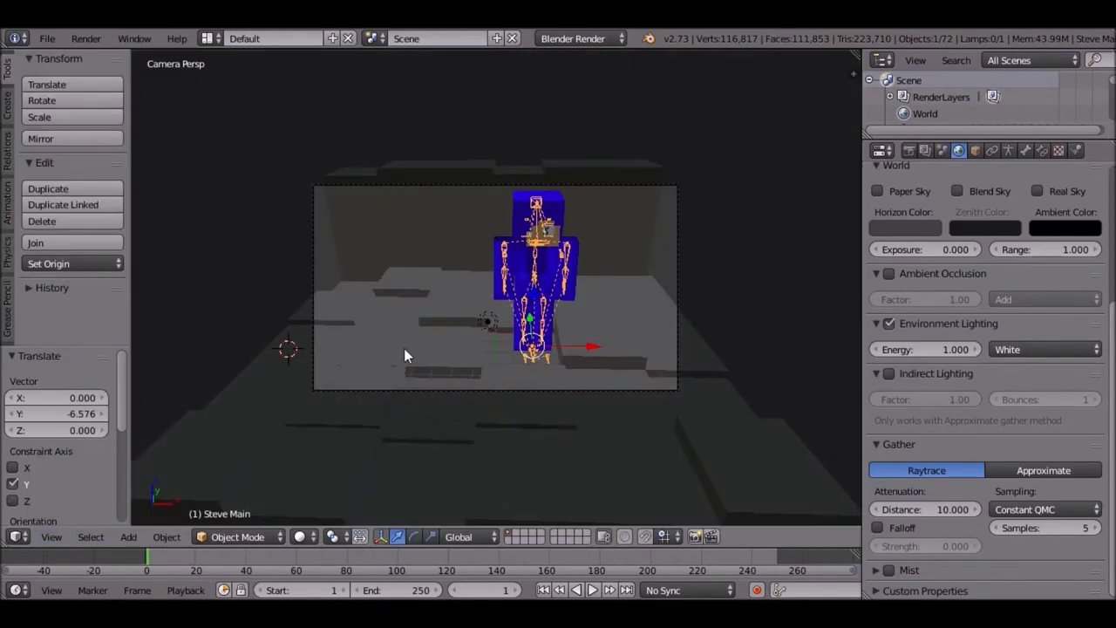
pyautogui.press('g')
pyautogui.press('Escape')
pyautogui.moveTo(387, 305); pyautogui.dragTo(169, 408, button='middle')
pyautogui.press('g')
pyautogui.press('x')
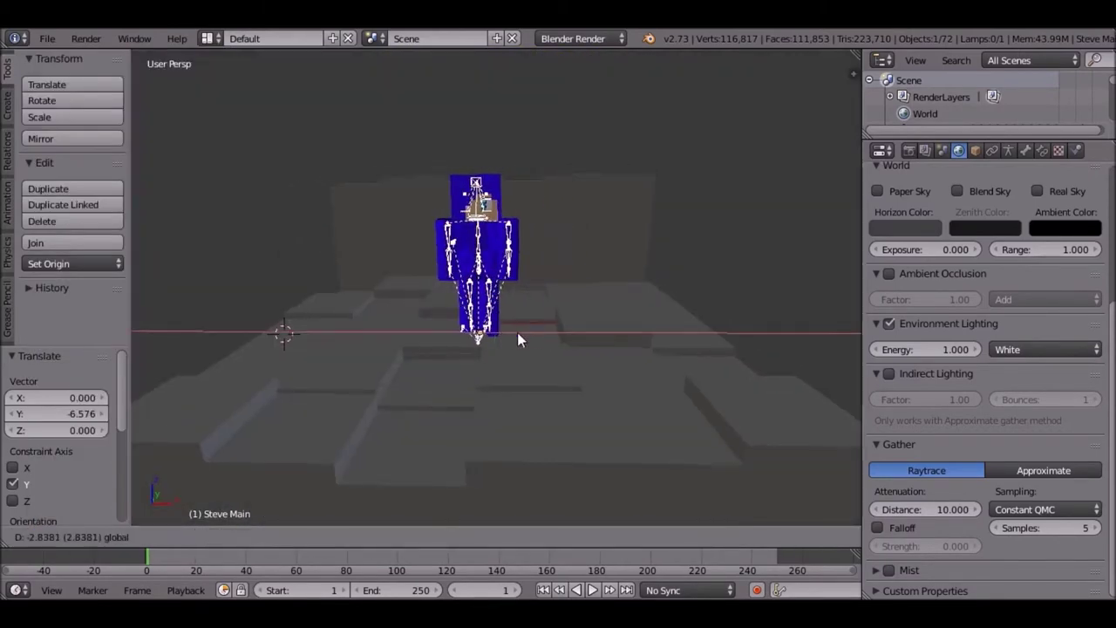
pyautogui.press('Return')
pyautogui.moveTo(517, 332); pyautogui.dragTo(434, 391, button='middle')
pyautogui.hotkey('shift', 'a')
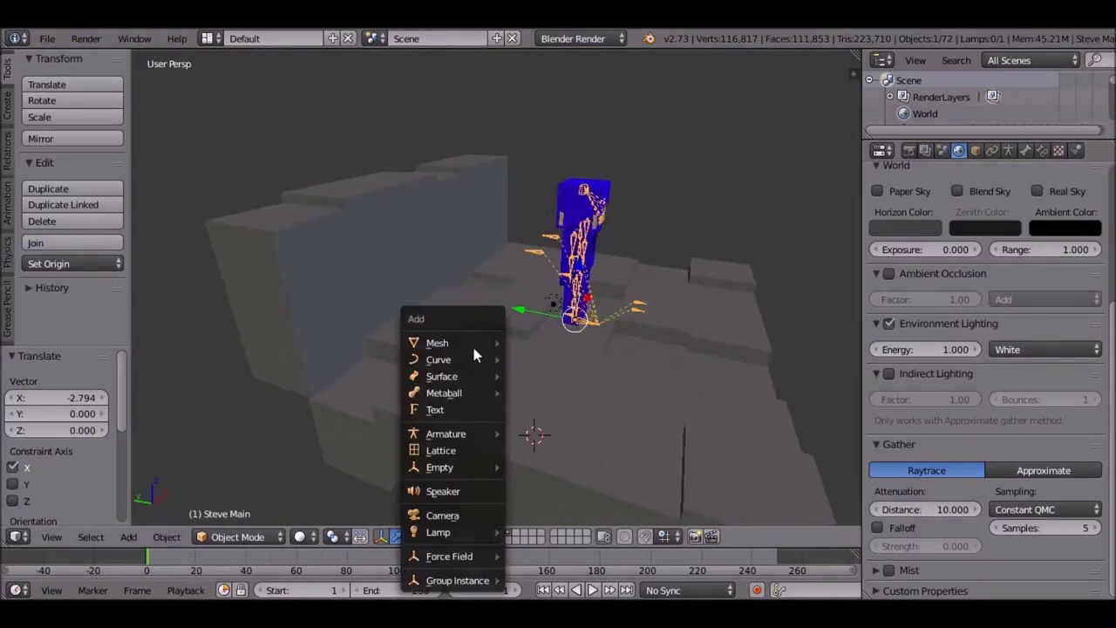
# Add a plane, scale it up, and move it along X under the blocks
pyautogui.click(527, 348)
pyautogui.press('s')
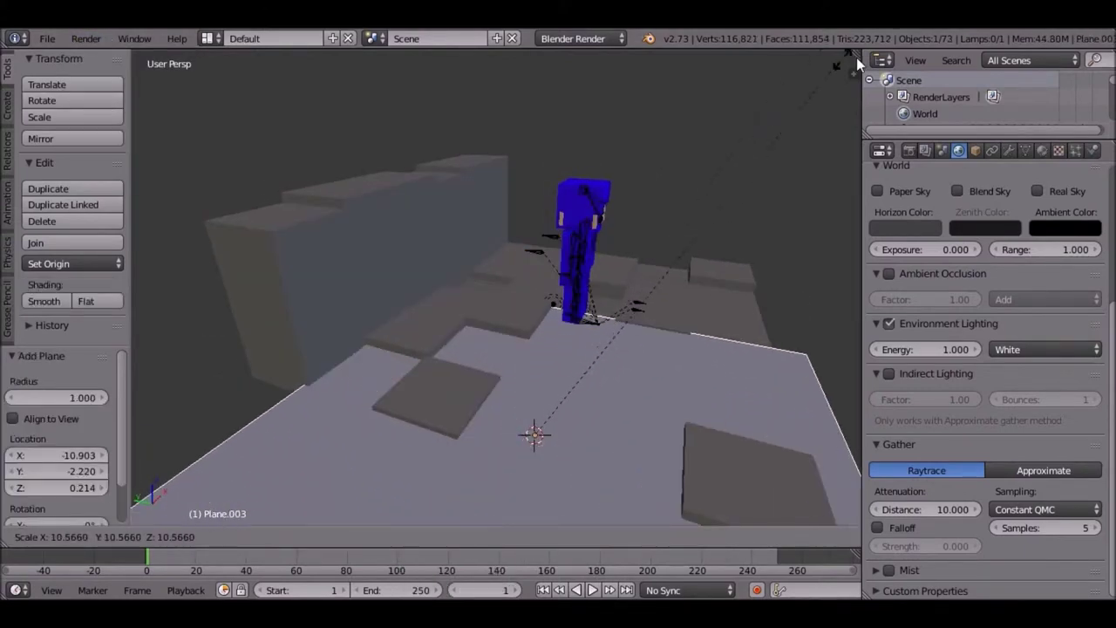
pyautogui.click(857, 57)
pyautogui.scroll(-5, 677, 408)
pyautogui.moveTo(678, 408); pyautogui.dragTo(530, 375, button='middle')
pyautogui.press('g')
pyautogui.press('z')
pyautogui.press('x')
pyautogui.click(521, 301)
# Enlarge the ground plane further and reposition it along Y
pyautogui.moveTo(520, 302)
pyautogui.mouseDown(button='middle')
pyautogui.moveTo(430, 470)
pyautogui.moveTo(560, 323)
pyautogui.mouseUp(button='middle')
pyautogui.press('g')
pyautogui.press('x')
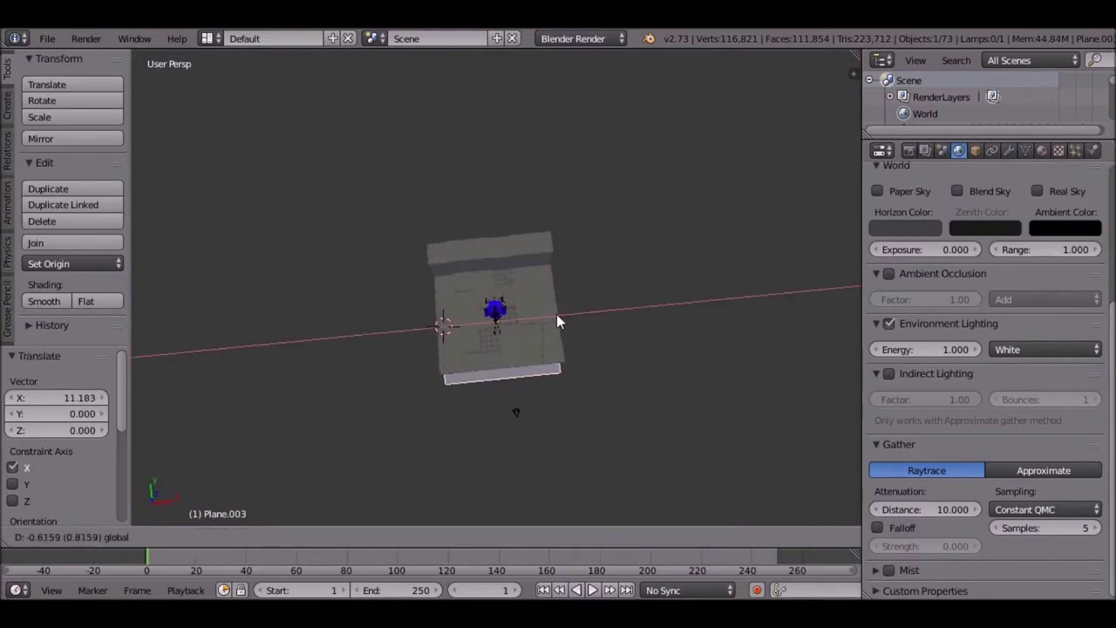
pyautogui.click(556, 314)
pyautogui.press('s')
pyautogui.click(571, 305)
pyautogui.press('g')
pyautogui.press('y')
pyautogui.moveTo(496, 271); pyautogui.dragTo(563, 337, button='middle')
# Duplicate the ground plane and rotate the copy 90 degrees around X into a wall
pyautogui.hotkey('shift', 'd')
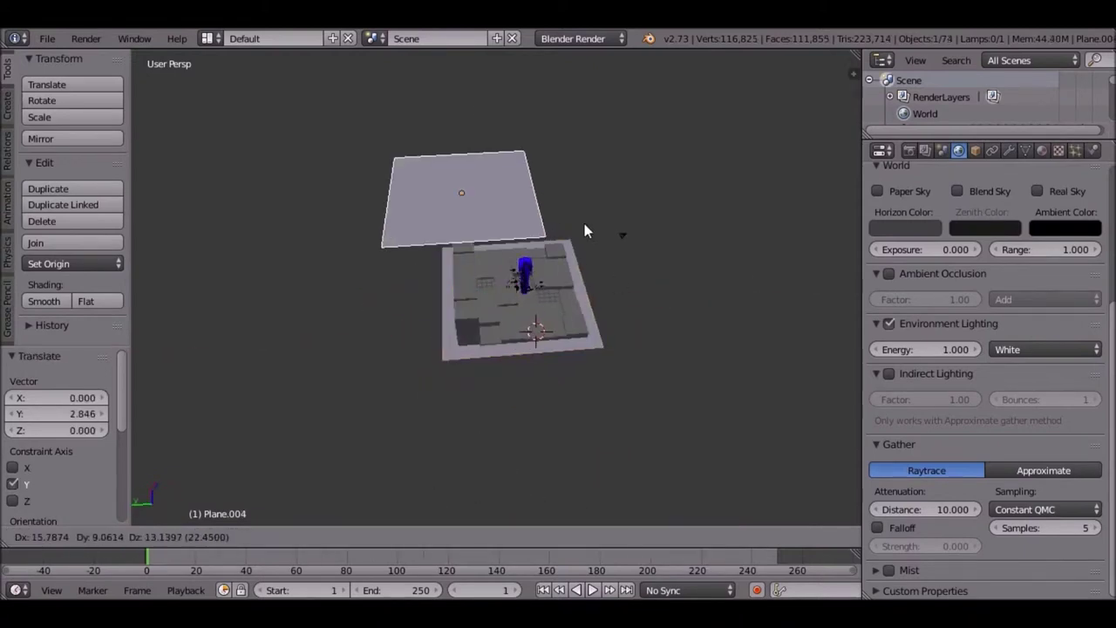
pyautogui.press('Escape')
pyautogui.press('r')
pyautogui.press('x')
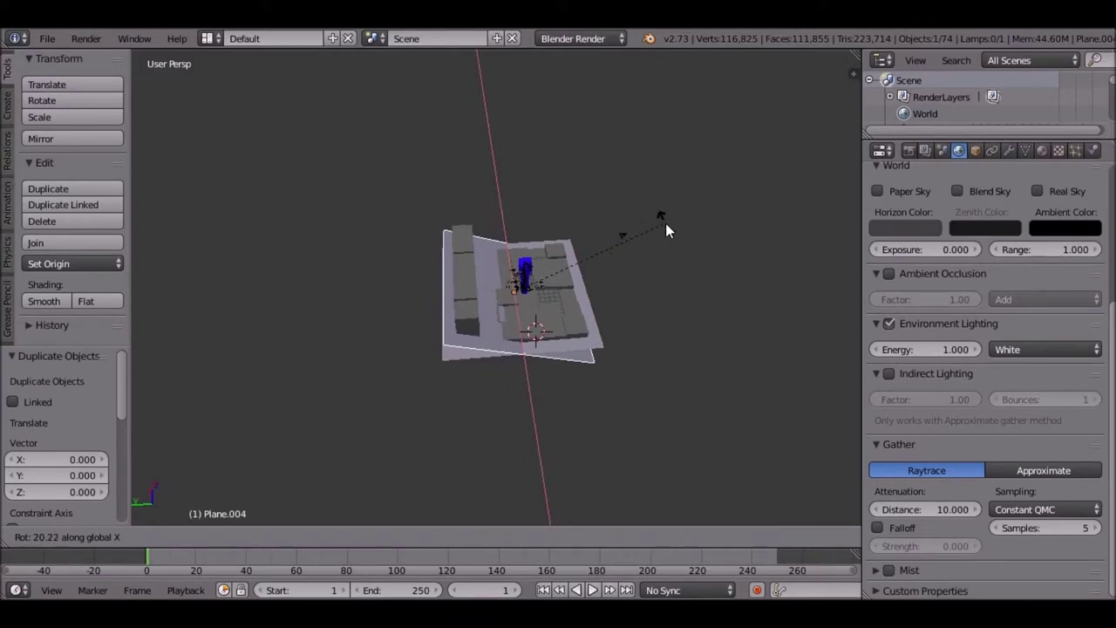
pyautogui.press('9')
pyautogui.press('0')
pyautogui.press('Return')
# Render a test image, then select the character parts and the old stick-man armature
pyautogui.press('F12')
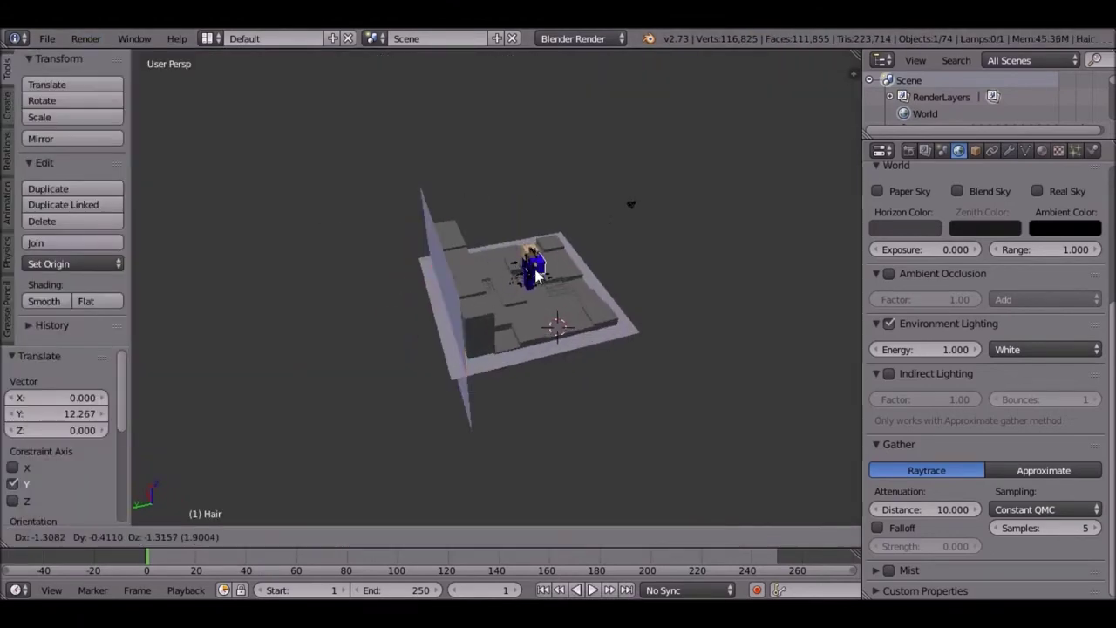
pyautogui.scroll(5, 513, 256)
pyautogui.rightClick(622, 273)
pyautogui.rightClick(654, 199)
pyautogui.rightClick(689, 184)
pyautogui.moveTo(616, 288); pyautogui.dragTo(600, 254, button='middle')
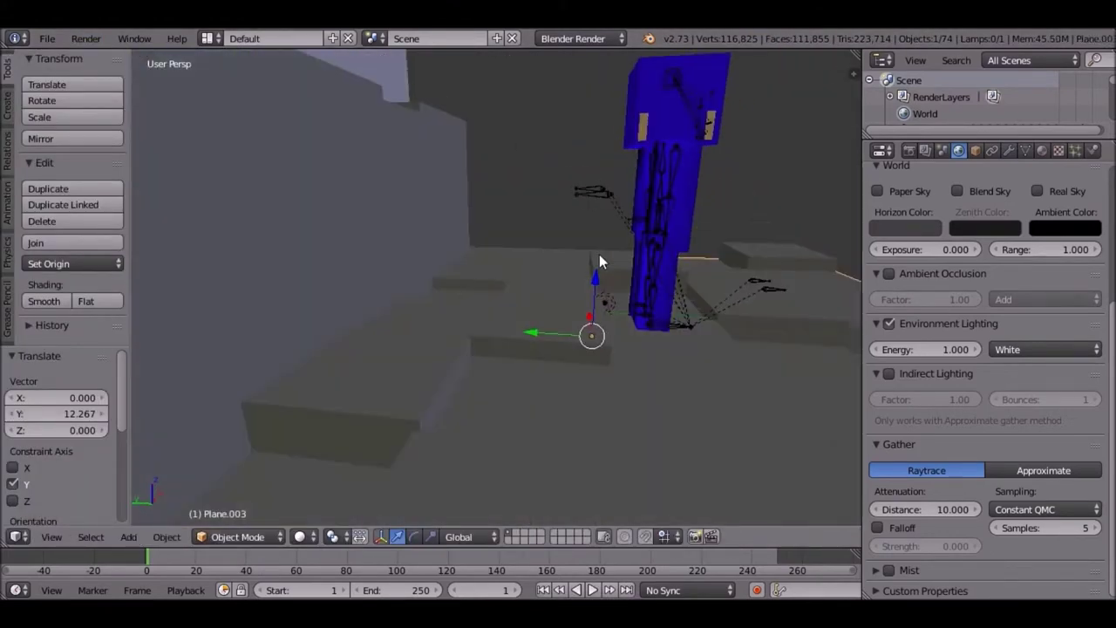
pyautogui.rightClick(670, 150)
# Delete the old armature, the blue body parts and the character's Head
pyautogui.press('Delete')
pyautogui.moveTo(670, 150); pyautogui.dragTo(624, 326, button='middle')
pyautogui.rightClick(623, 325)
pyautogui.press('Delete')
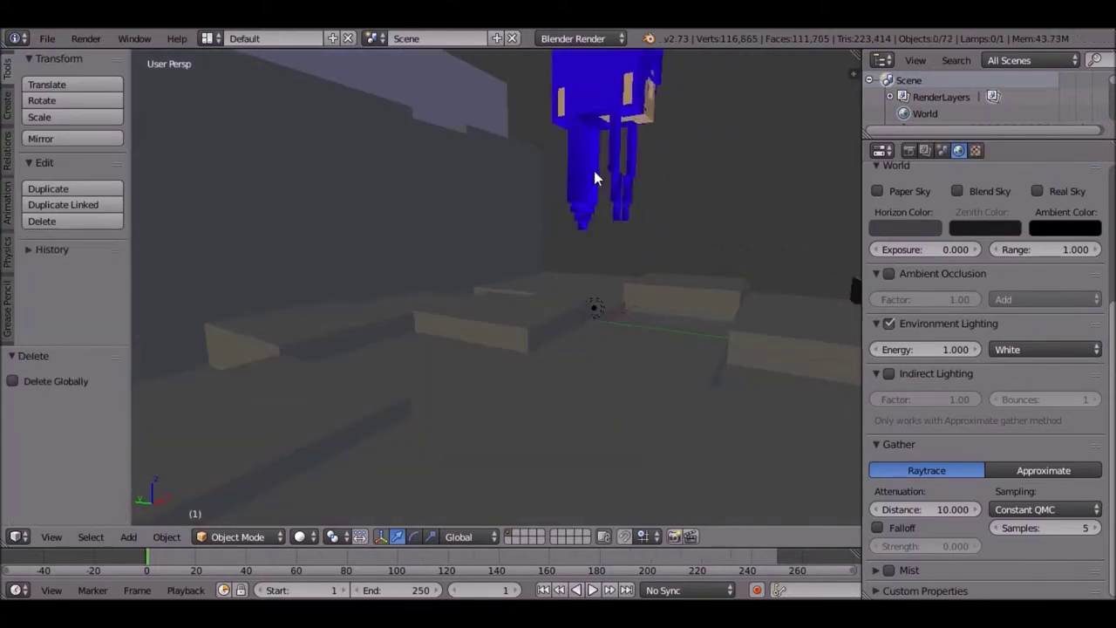
pyautogui.rightClick(594, 171)
pyautogui.press('Delete')
pyautogui.press('x')
pyautogui.moveTo(595, 93)
pyautogui.mouseDown(button='middle')
pyautogui.moveTo(501, 219)
pyautogui.moveTo(534, 264)
pyautogui.mouseUp(button='middle')
pyautogui.click(501, 219)
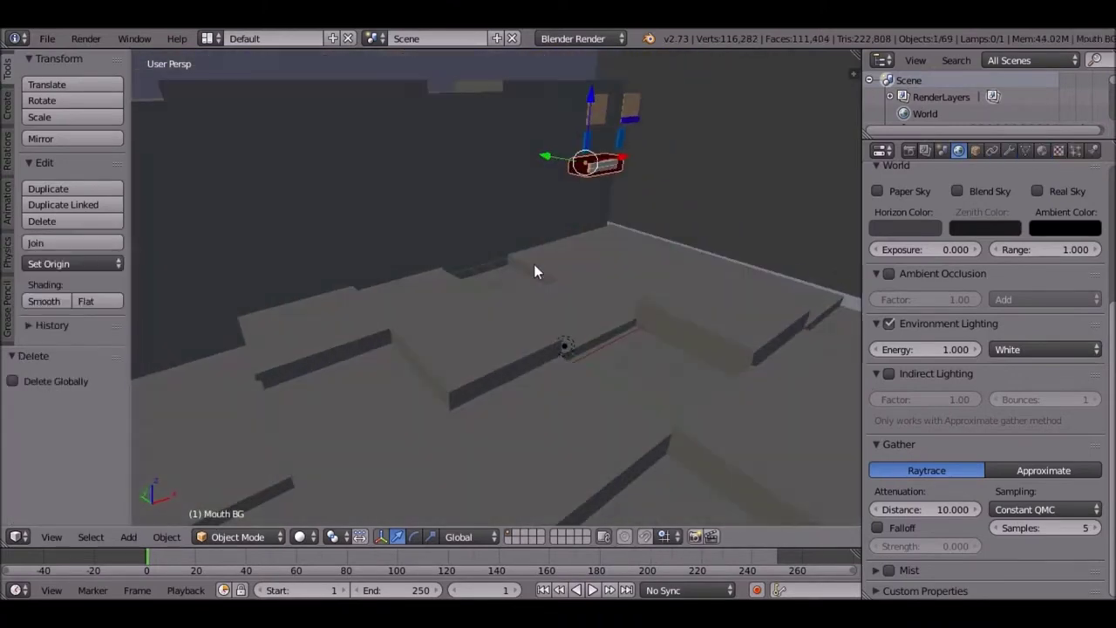
# Delete the remaining leftover parts of the old character
pyautogui.rightClick(661, 100)
pyautogui.press('Delete')
pyautogui.rightClick(638, 110)
pyautogui.press('Delete')
pyautogui.rightClick(686, 149)
pyautogui.moveTo(644, 129)
pyautogui.mouseDown(button='middle')
pyautogui.moveTo(685, 149)
pyautogui.moveTo(617, 236)
pyautogui.moveTo(550, 287)
pyautogui.mouseUp(button='middle')
pyautogui.press('Delete')
pyautogui.rightClick(723, 162)
pyautogui.press('Delete')
pyautogui.scroll(-5, 617, 236)
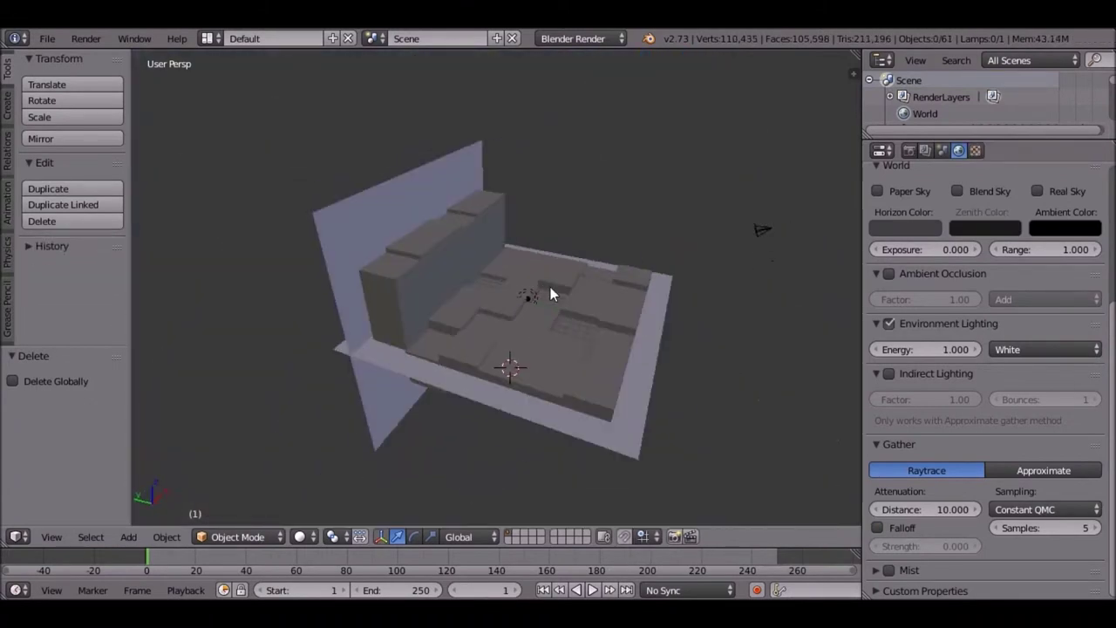
# Append all objects from Rigs/1.8NoMouth.blend into the scene
pyautogui.click(47, 39)
pyautogui.click(92, 298)
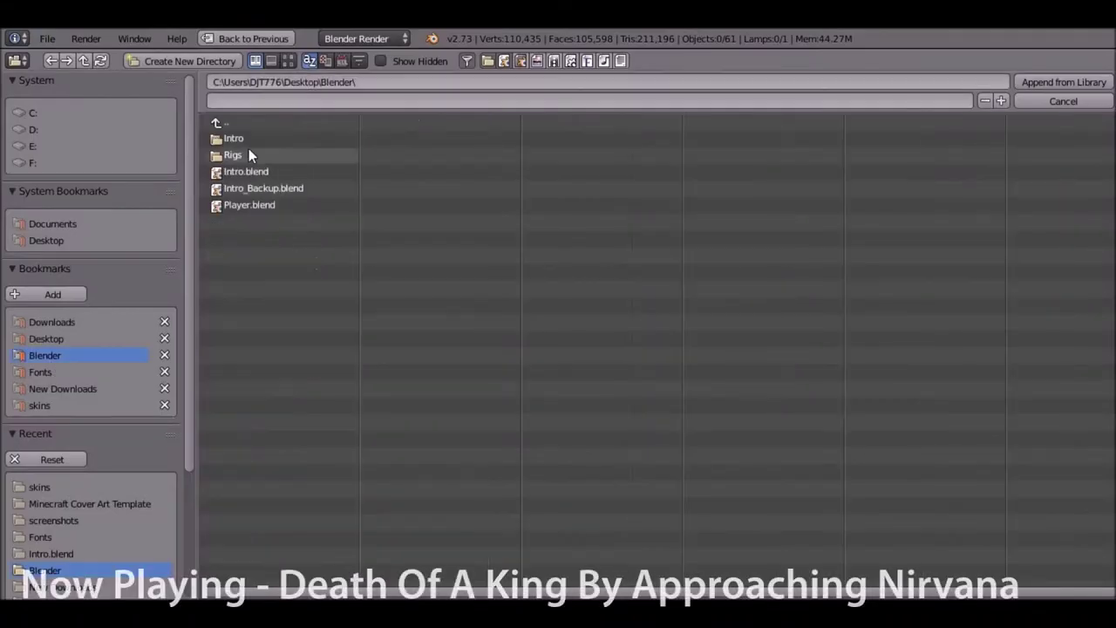
pyautogui.click(262, 154)
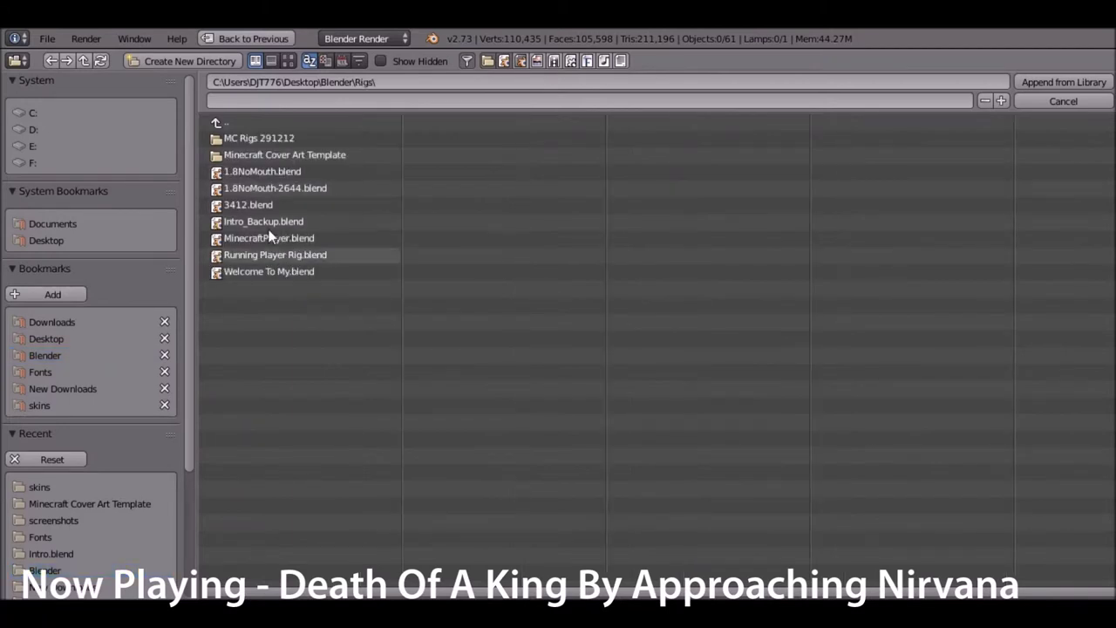
pyautogui.click(288, 171)
pyautogui.click(262, 288)
pyautogui.press('a')
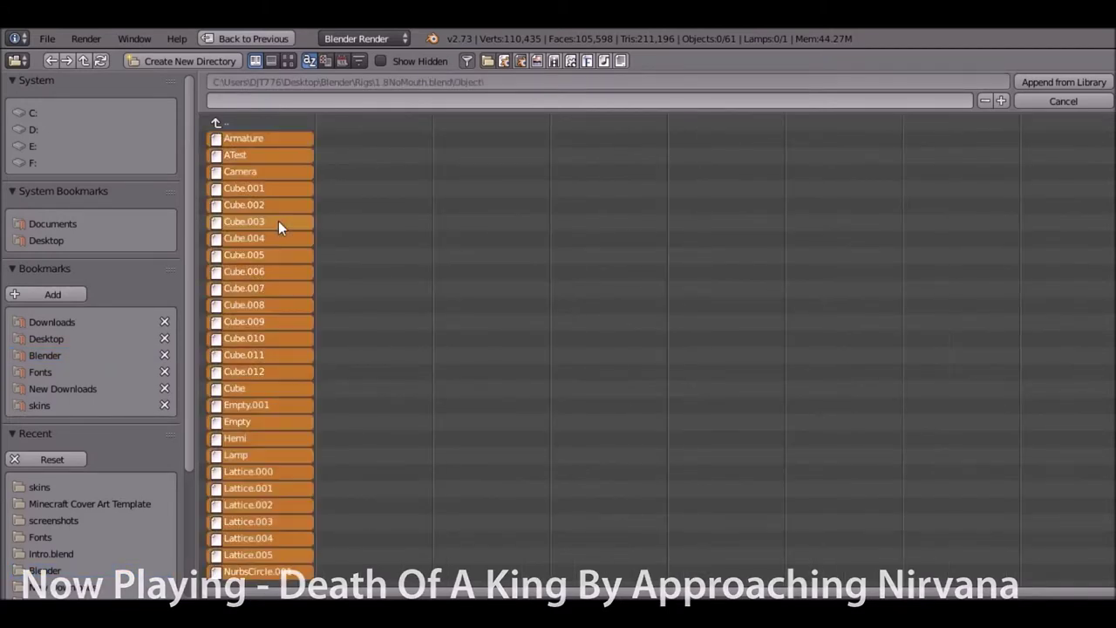
pyautogui.click(261, 178)
pyautogui.click(262, 192)
pyautogui.press('a')
pyautogui.press('a')
pyautogui.press('Return')
pyautogui.scroll(5, 780, 197)
pyautogui.moveTo(504, 273); pyautogui.dragTo(491, 271, button='middle')
# Switch the area to the Image Editor and display the Skin image
pyautogui.click(18, 536)
pyautogui.click(66, 408)
pyautogui.click(110, 538)
pyautogui.click(172, 358)
pyautogui.click(125, 537)
pyautogui.click(172, 444)
pyautogui.click(90, 538)
pyautogui.click(124, 537)
# Replace the Skin image with a png from the Desktop skins folder, then return to 3D
pyautogui.click(149, 427)
pyautogui.click(90, 537)
pyautogui.click(124, 451)
pyautogui.click(46, 338)
pyautogui.click(40, 406)
pyautogui.click(244, 204)
pyautogui.click(1076, 82)
pyautogui.hotkey('shift', 'F5')
pyautogui.click(85, 39)
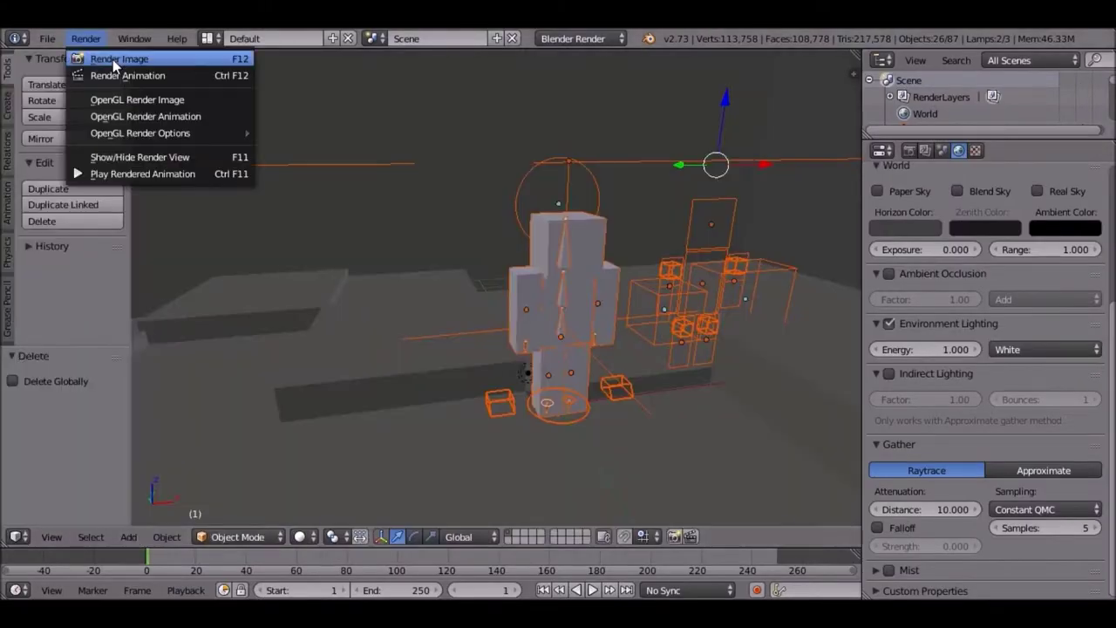
# Render a test image from the camera, then hide the render view
pyautogui.click(112, 55)
pyautogui.scroll(2, 275, 358)
pyautogui.click(85, 38)
pyautogui.click(149, 154)
# Scale the new character up to 2.152 and shift it along Y
pyautogui.moveTo(490, 306)
pyautogui.mouseDown(button='middle')
pyautogui.moveTo(645, 321)
pyautogui.moveTo(633, 282)
pyautogui.moveTo(567, 357)
pyautogui.mouseUp(button='middle')
pyautogui.press('s')
pyautogui.click(557, 362)
pyautogui.press('g')
pyautogui.press('y')
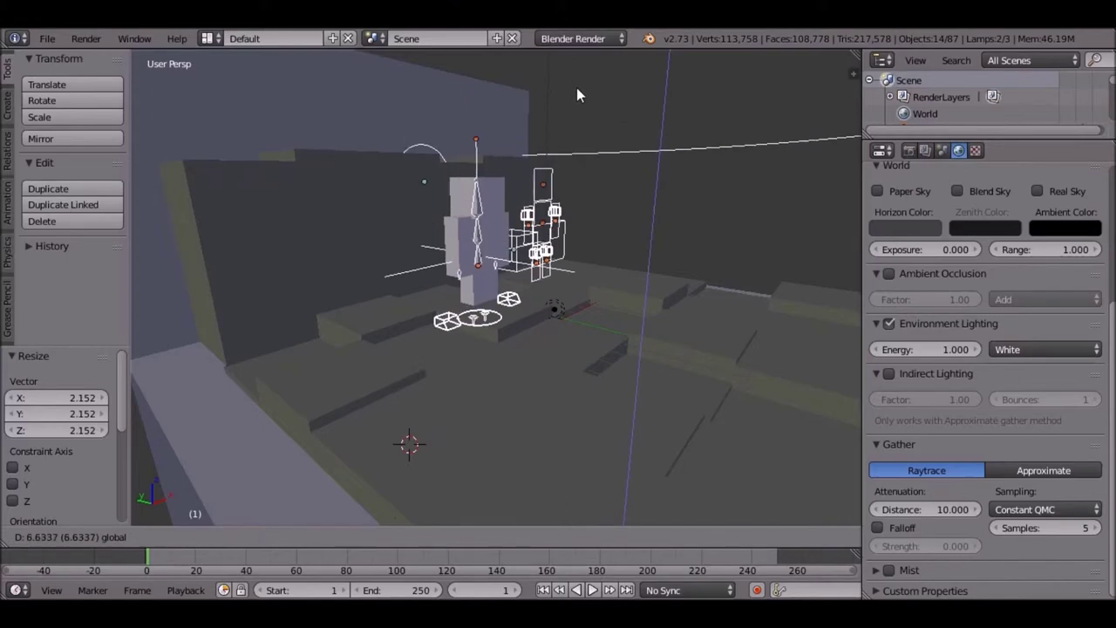
pyautogui.click(576, 90)
# Render the scene again to check the enlarged character
pyautogui.moveTo(576, 90)
pyautogui.mouseDown(button='middle')
pyautogui.moveTo(617, 159)
pyautogui.moveTo(506, 365)
pyautogui.mouseUp(button='middle')
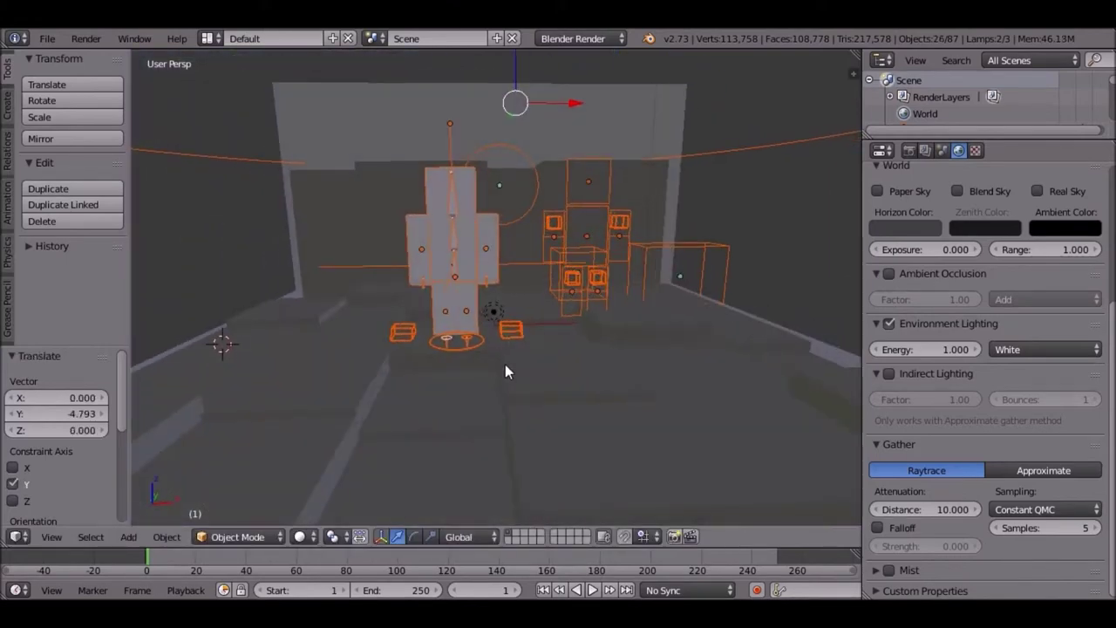
pyautogui.press('g')
pyautogui.rightClick(635, 103)
pyautogui.click(85, 38)
pyautogui.click(114, 55)
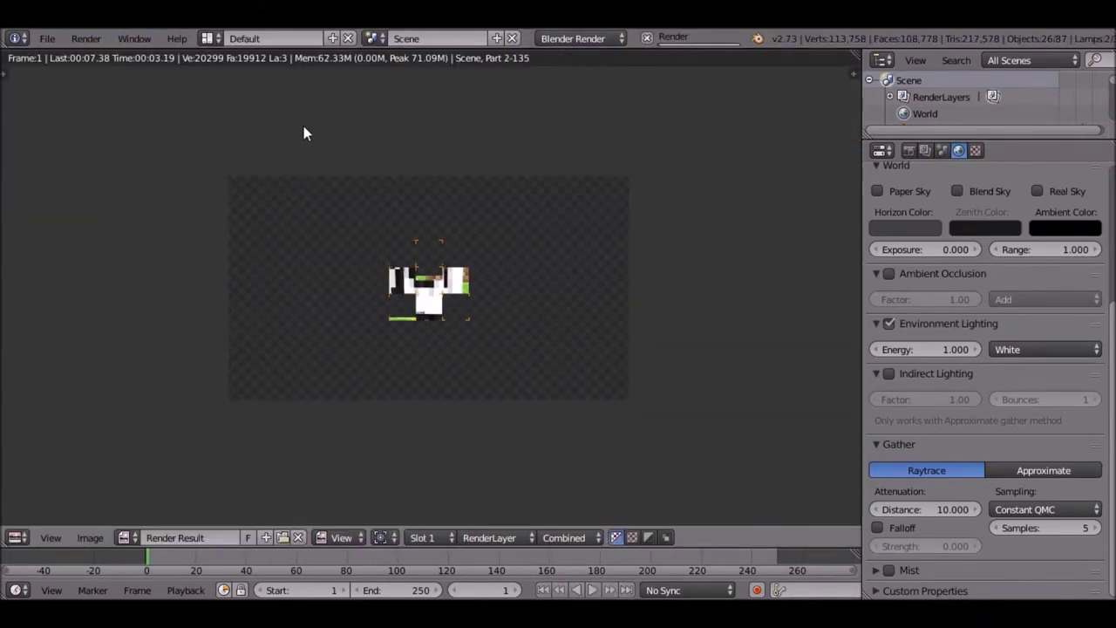
# Close the render and begin turning the character about Z
pyautogui.click(85, 39)
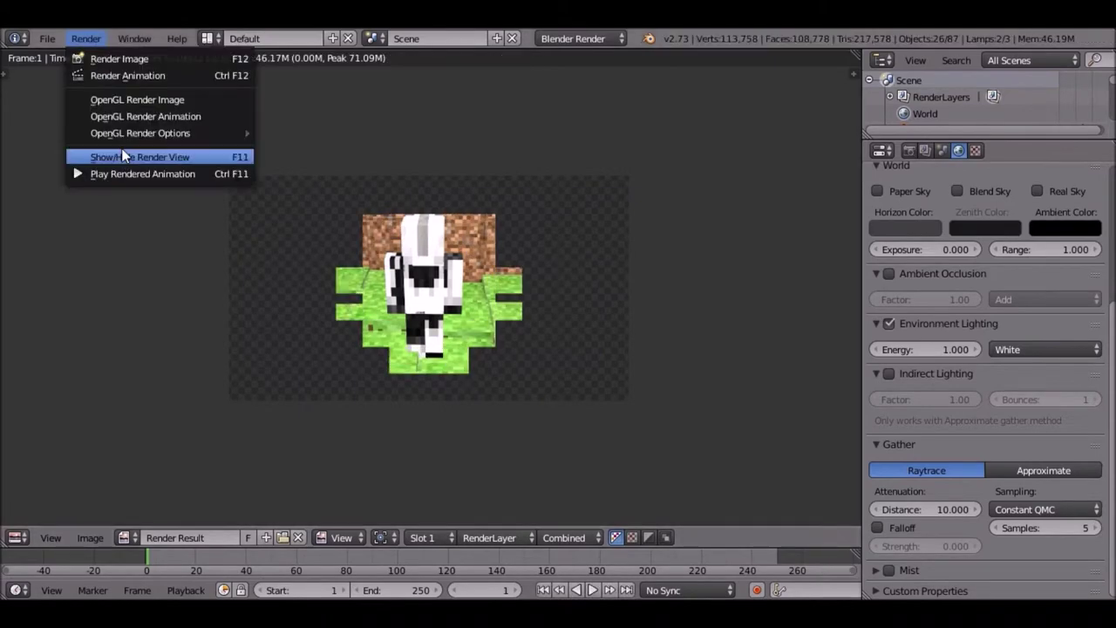
pyautogui.click(125, 155)
pyautogui.press('r')
pyautogui.press('z')
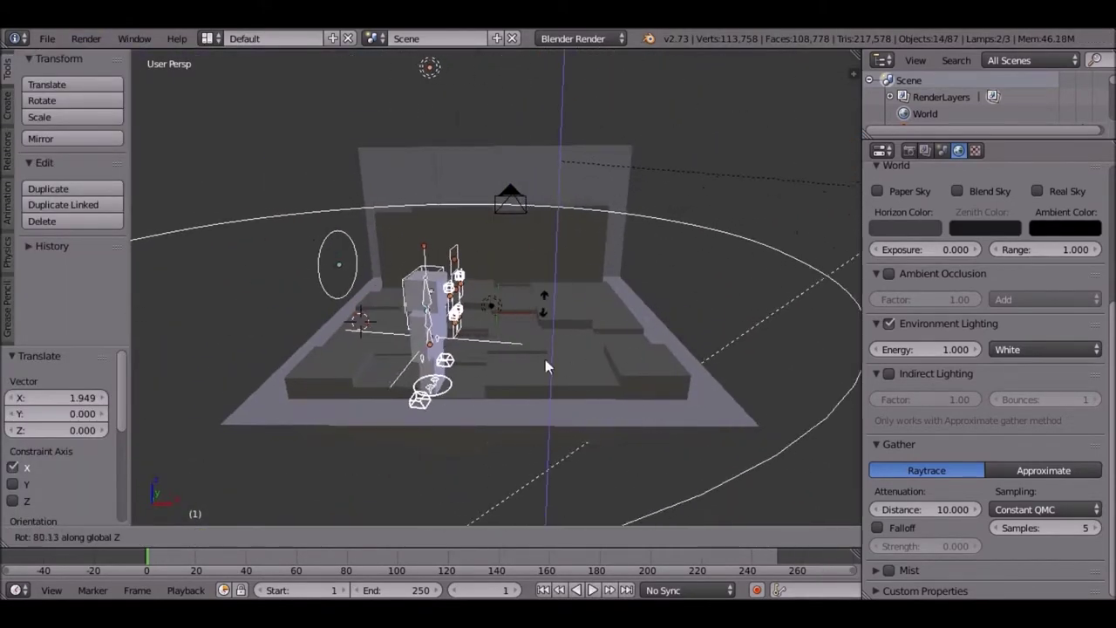
# Turn the character about Z twice, ending at about 69 degrees
pyautogui.click(695, 304)
pyautogui.press('r')
pyautogui.press('z')
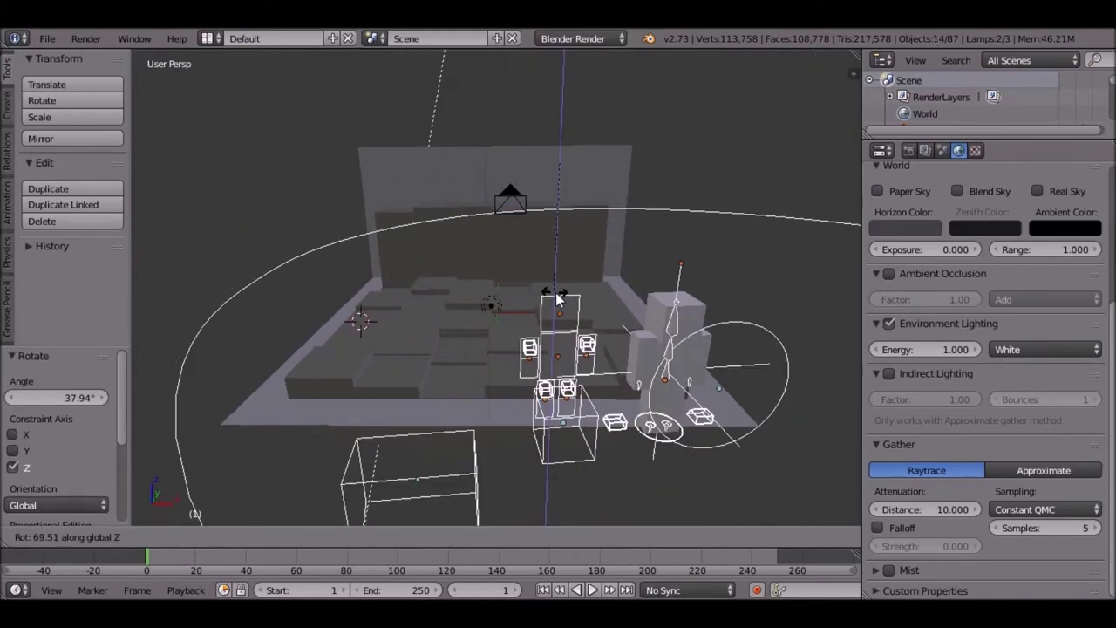
pyautogui.click(584, 385)
pyautogui.scroll(-3, 585, 385)
# Move the character 2.842 along X, then adjust its position along Y
pyautogui.press('r')
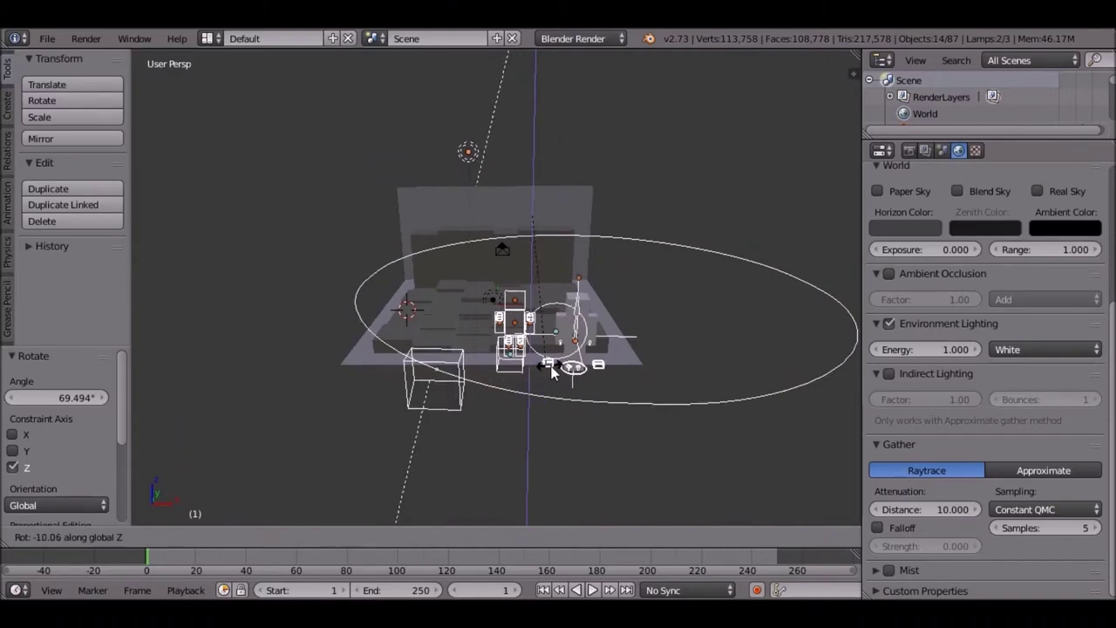
pyautogui.press('g')
pyautogui.press('x')
pyautogui.click(521, 266)
pyautogui.moveTo(521, 266); pyautogui.dragTo(460, 292, button='middle')
pyautogui.press('g')
pyautogui.press('y')
pyautogui.click(329, 368)
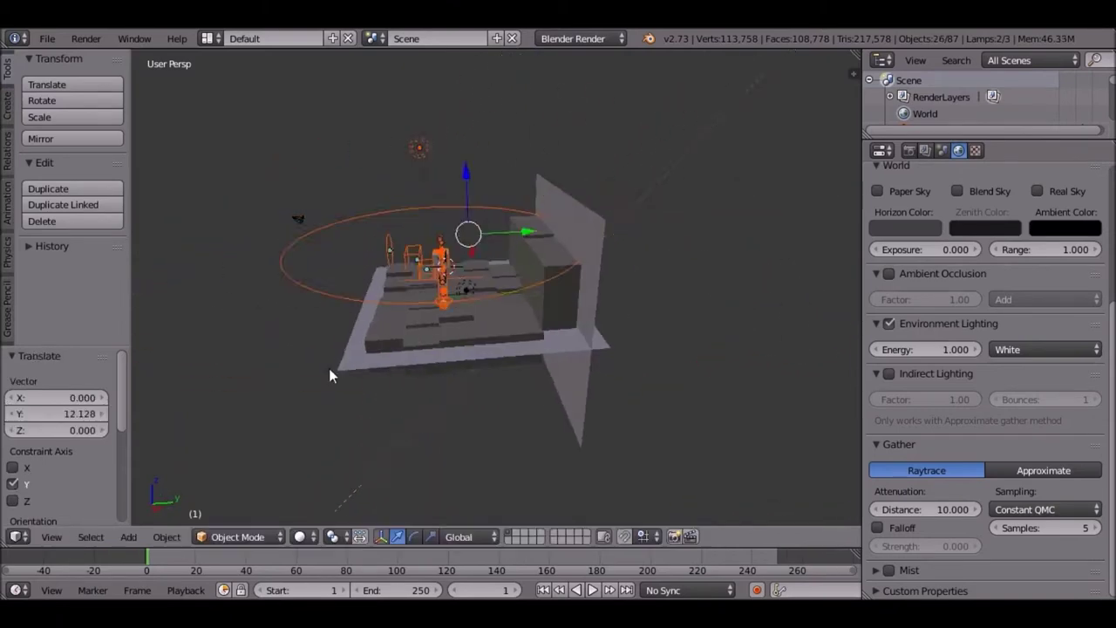
pyautogui.moveTo(328, 368); pyautogui.dragTo(523, 414, button='middle')
# Render the character on the grass blocks twice, returning to the scene between renders
pyautogui.click(86, 38)
pyautogui.press('F12')
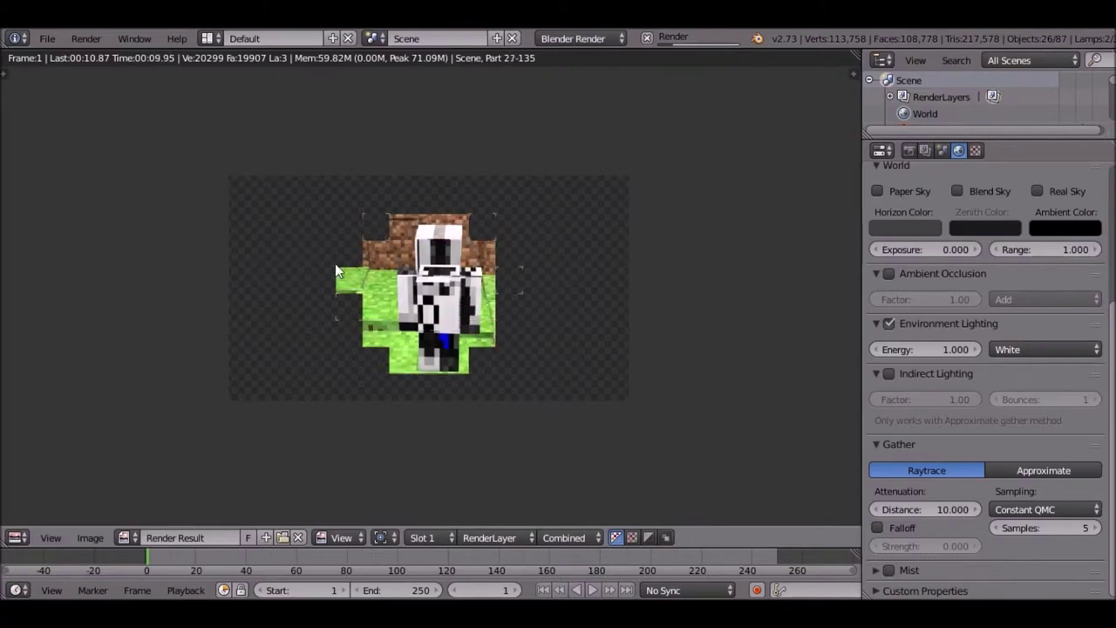
pyautogui.click(85, 38)
pyautogui.click(122, 157)
pyautogui.scroll(-2, 382, 358)
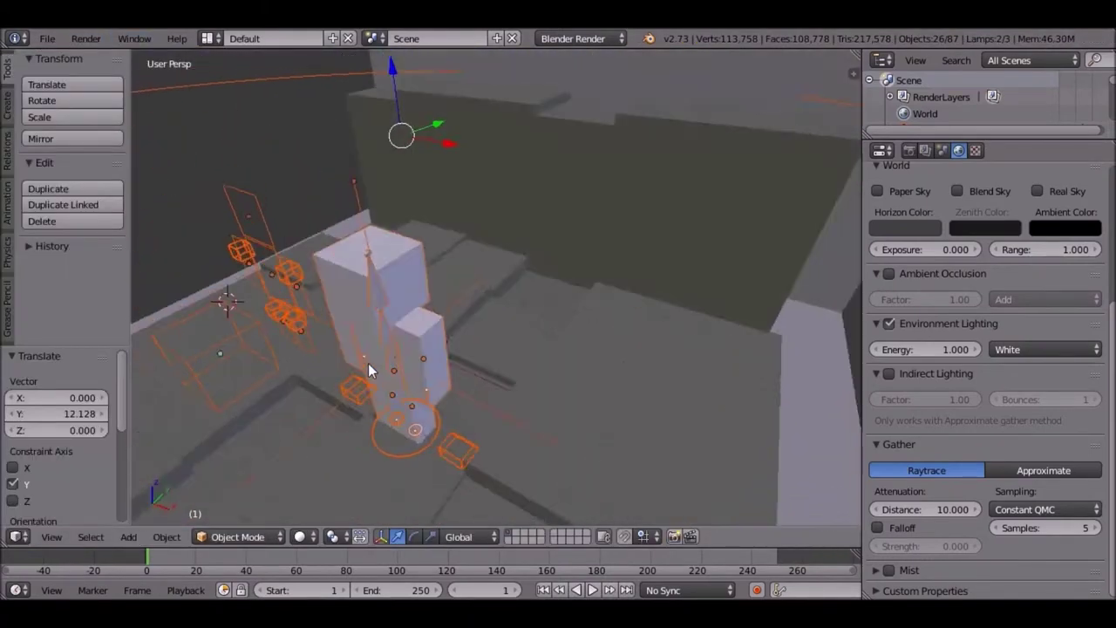
pyautogui.scroll(-3, 369, 363)
pyautogui.scroll(-2, 382, 333)
pyautogui.scroll(-1, 381, 336)
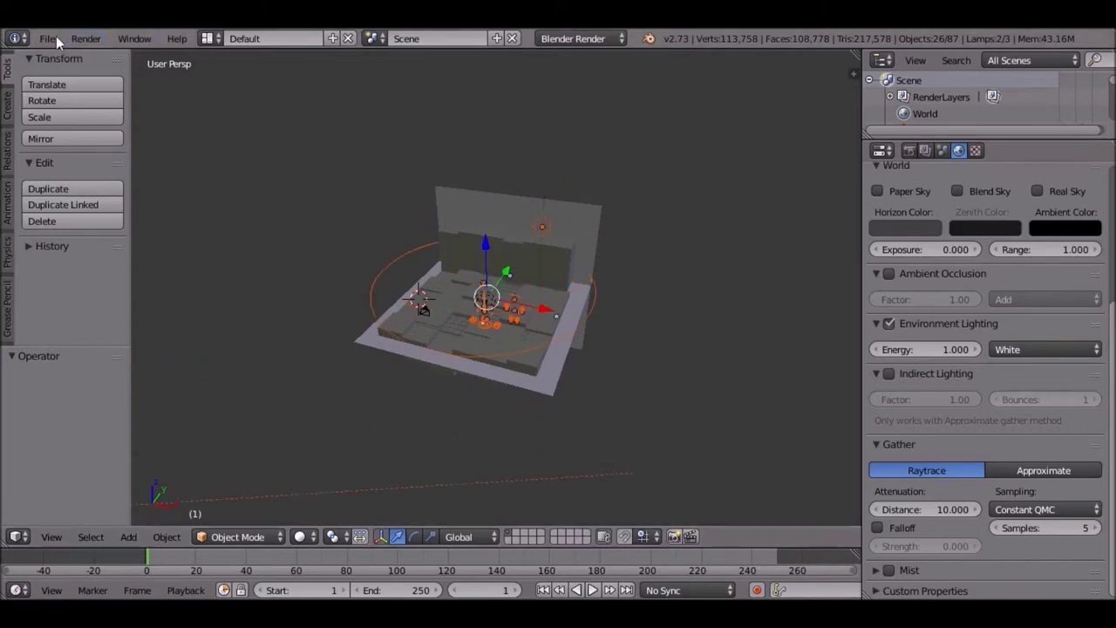
pyautogui.click(48, 38)
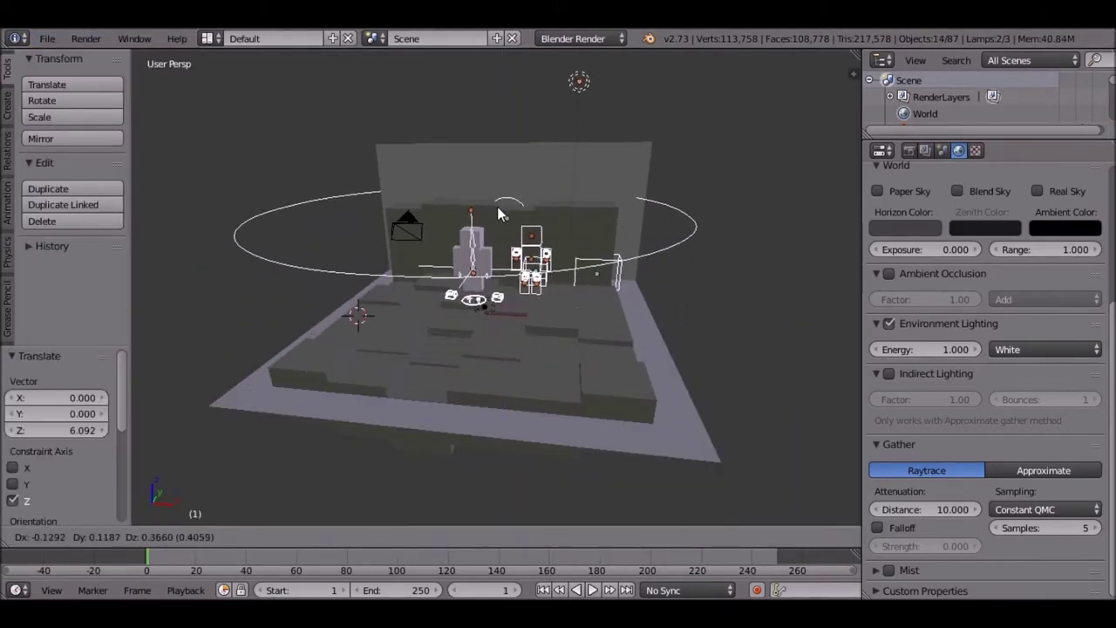
pyautogui.click(85, 38)
pyautogui.click(94, 55)
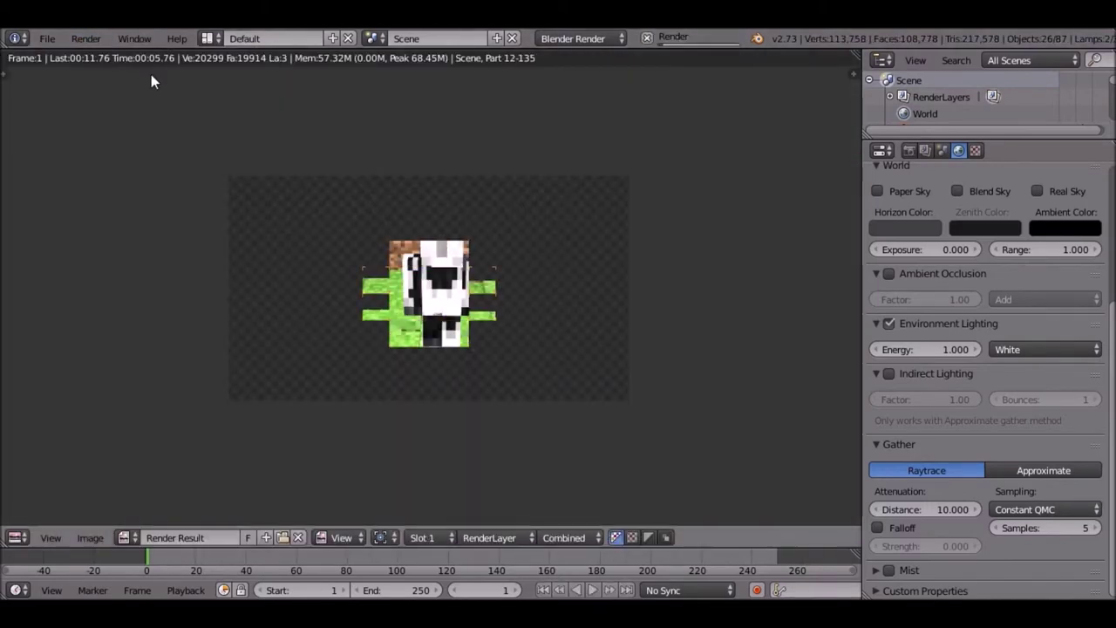
# Close the render, select character blocks like Cube.004, then deselect everything
pyautogui.press('Escape')
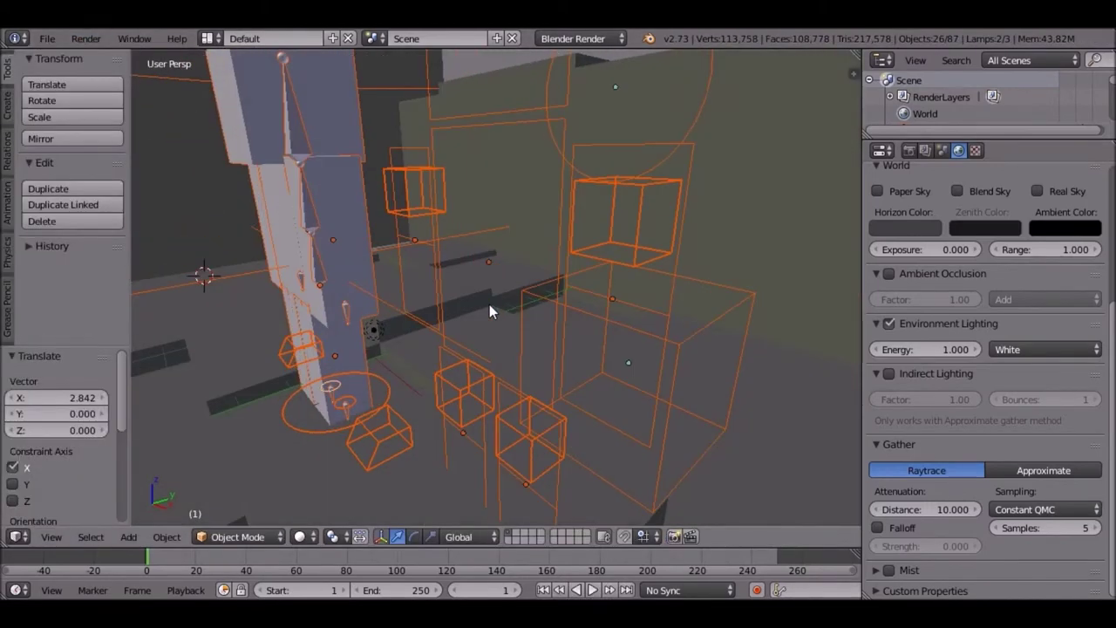
pyautogui.rightClick(355, 317)
pyautogui.rightClick(419, 339)
pyautogui.rightClick(418, 339)
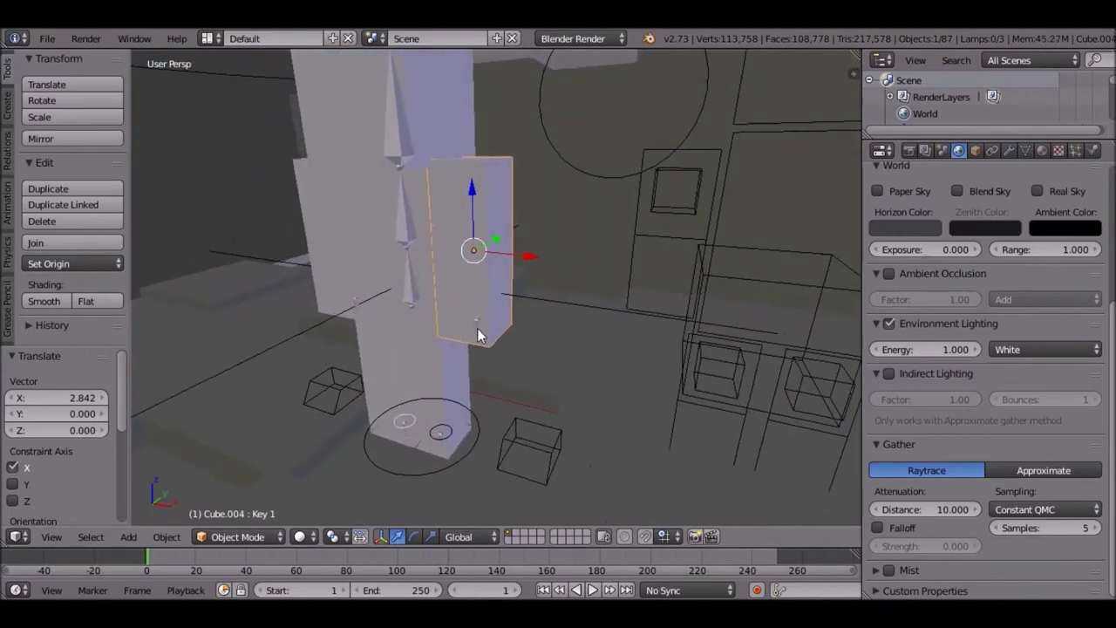
pyautogui.scroll(3, 498, 322)
pyautogui.scroll(5, 500, 247)
pyautogui.scroll(-3, 500, 246)
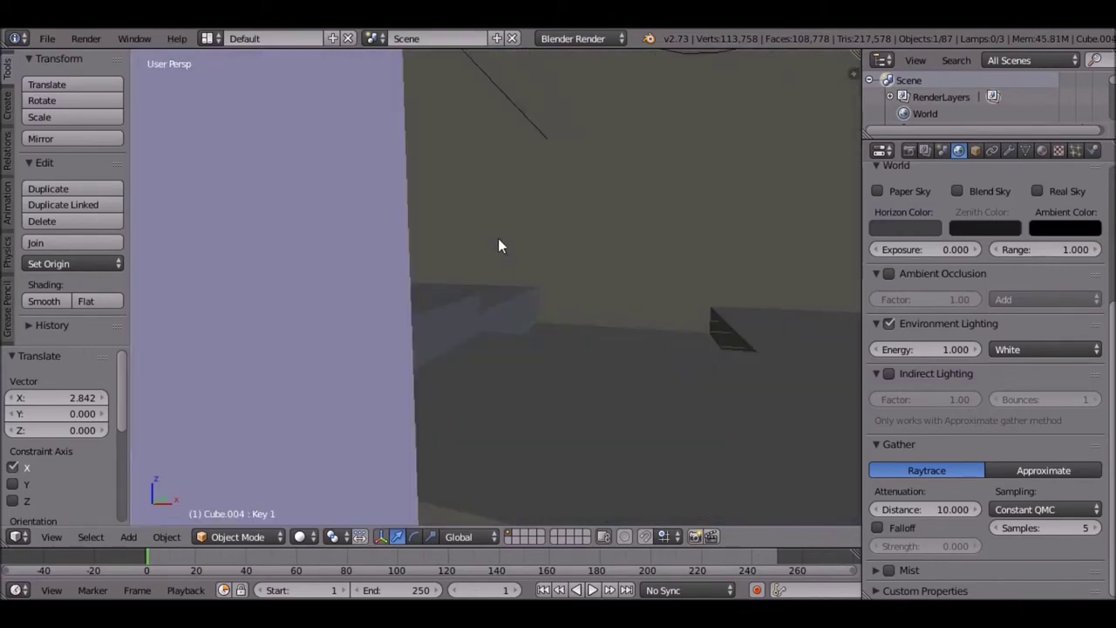
pyautogui.press('a')
pyautogui.scroll(-3, 498, 244)
# Select the character's armature and move it along Y
pyautogui.rightClick(525, 206)
pyautogui.scroll(-5, 519, 218)
pyautogui.scroll(-3, 515, 227)
pyautogui.press('g')
pyautogui.press('y')
pyautogui.click(500, 258)
pyautogui.scroll(3, 701, 343)
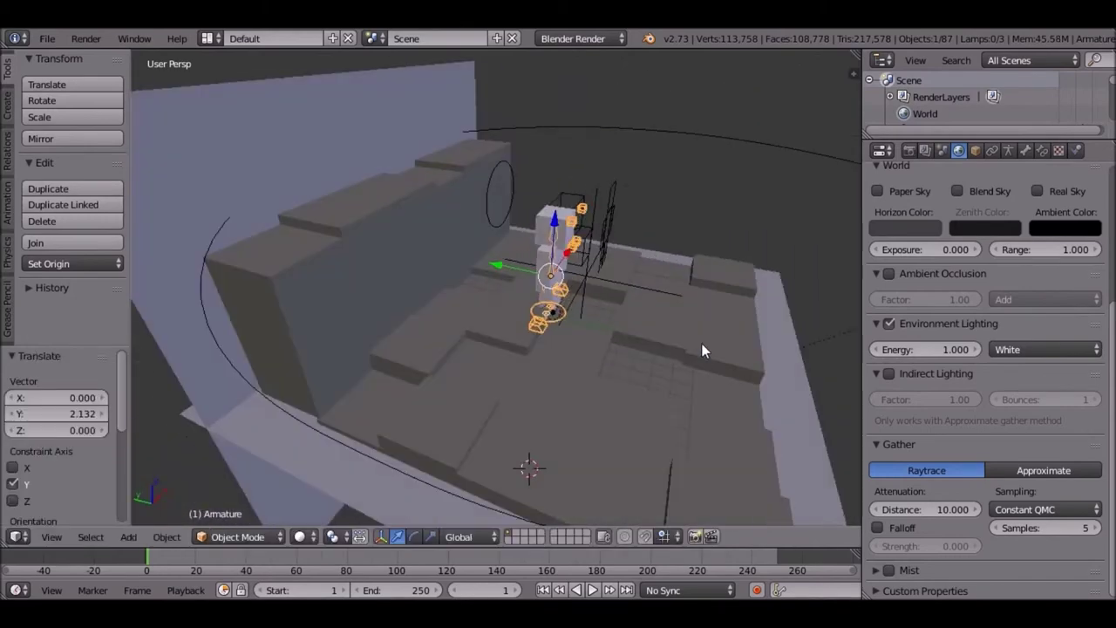
# Delete the armature, then undo back to the complete character
pyautogui.press('Delete')
pyautogui.moveTo(701, 343); pyautogui.dragTo(558, 297, button='middle')
pyautogui.rightClick(558, 296)
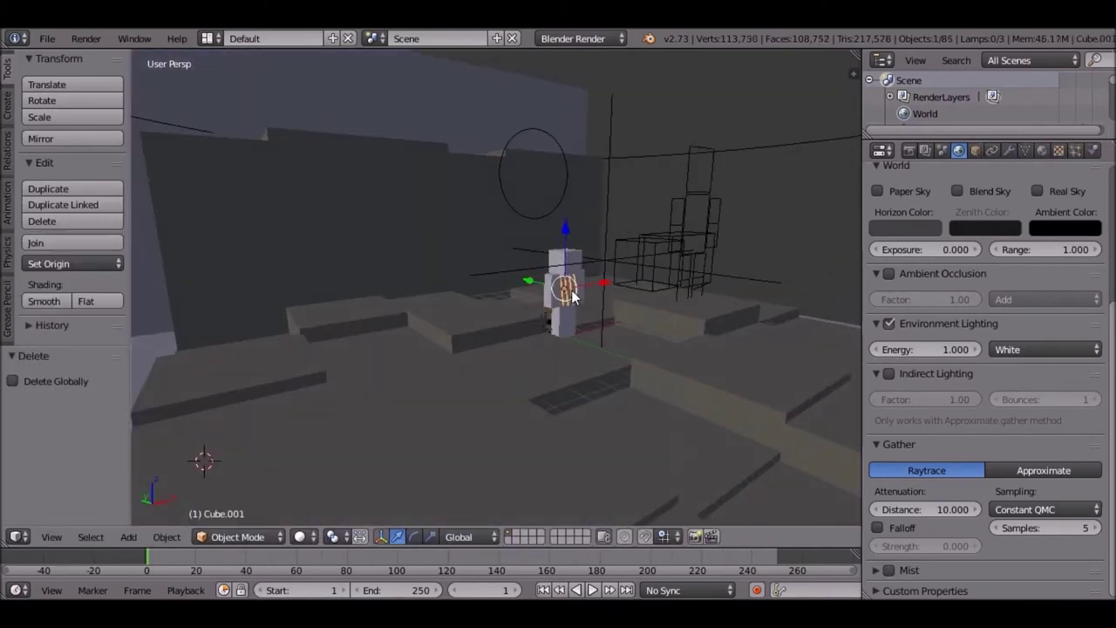
pyautogui.hotkey('ctrl', 'z')
pyautogui.hotkey('ctrl', 'z')
pyautogui.hotkey('ctrl', 'z')
pyautogui.hotkey('ctrl', 'z')
pyautogui.hotkey('ctrl', 'z')
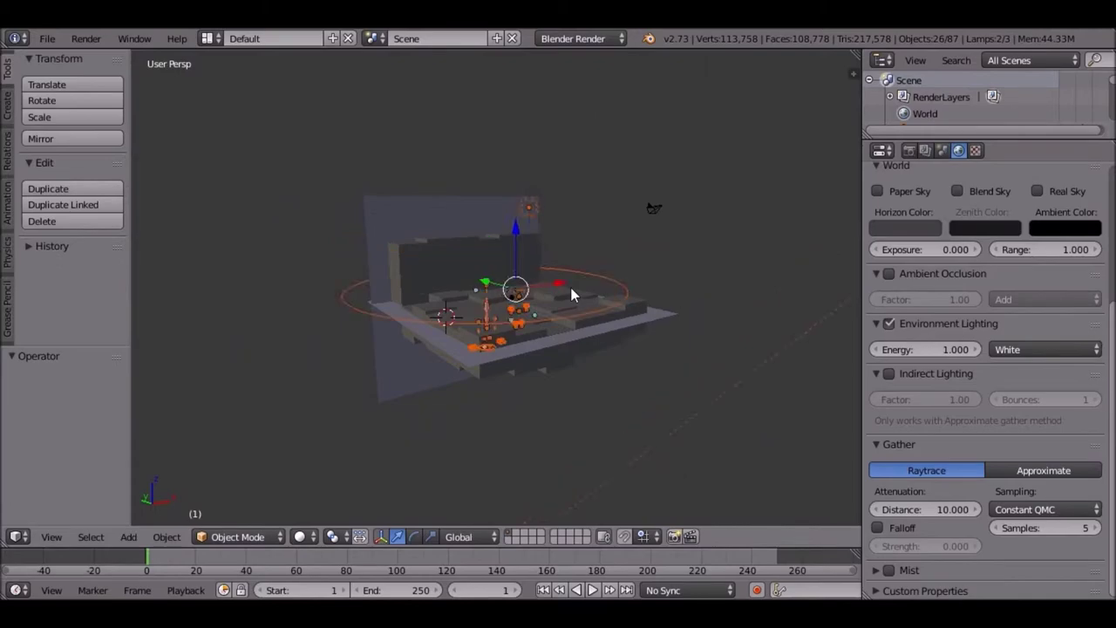
# Delete the whole old character from the scene
pyautogui.press('x')
pyautogui.click(506, 272)
pyautogui.scroll(5, 524, 295)
pyautogui.scroll(-5, 524, 295)
# Start an Append, browsing Player.blend's objects before returning to the Blender folder
pyautogui.click(47, 38)
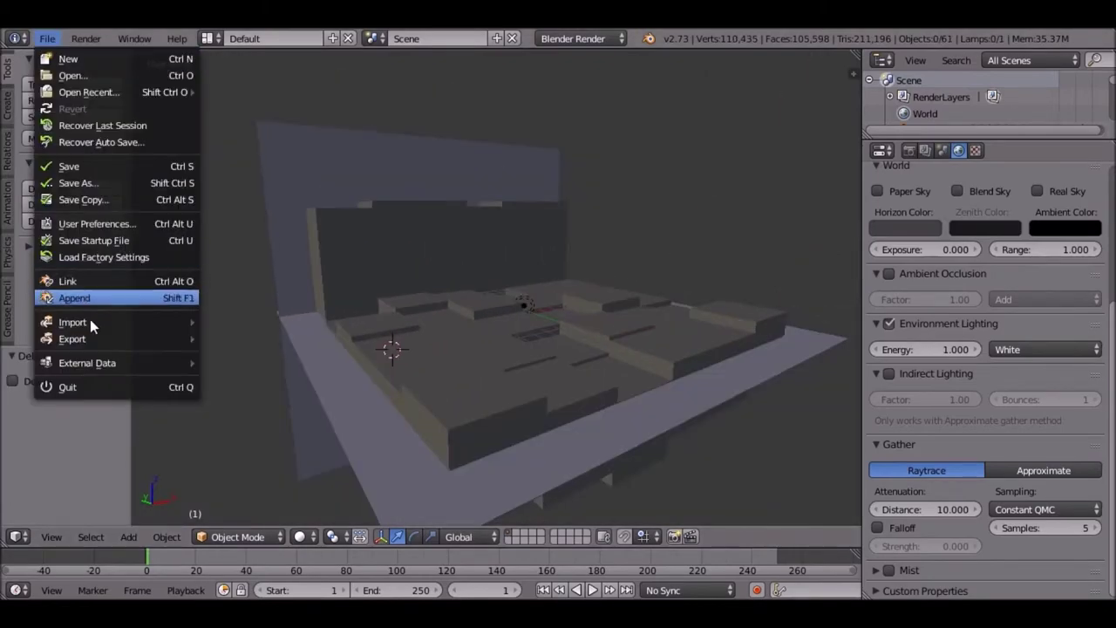
pyautogui.click(66, 297)
pyautogui.click(45, 355)
pyautogui.doubleClick(258, 213)
pyautogui.doubleClick(214, 322)
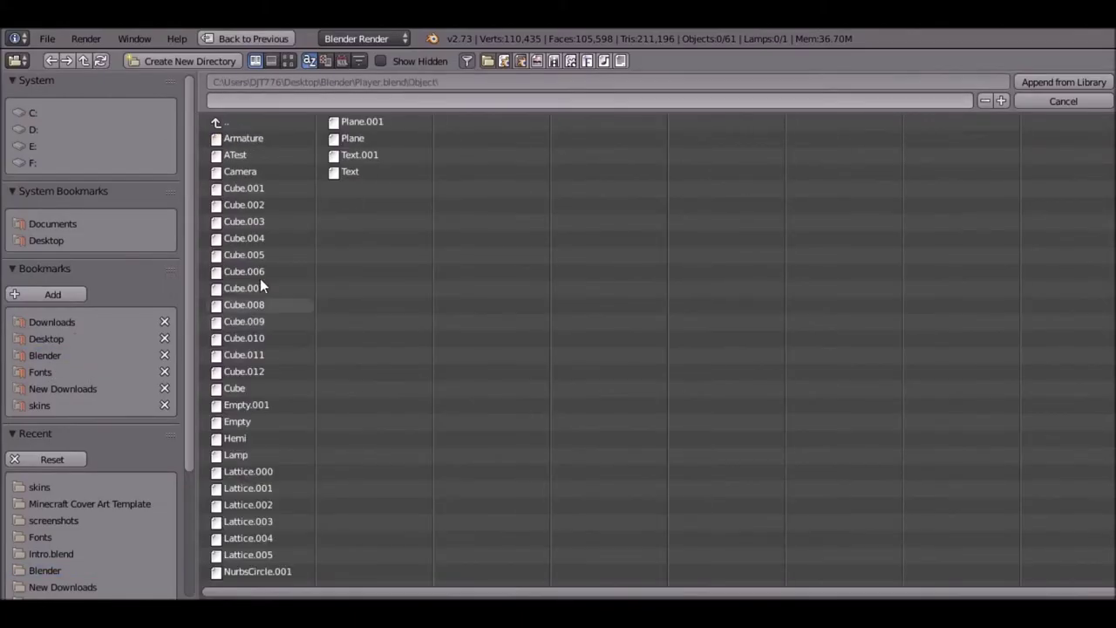
pyautogui.doubleClick(226, 123)
# Append all objects from Rigs/MC Rigs 291212/Steve Rig.blend into the scene
pyautogui.doubleClick(258, 172)
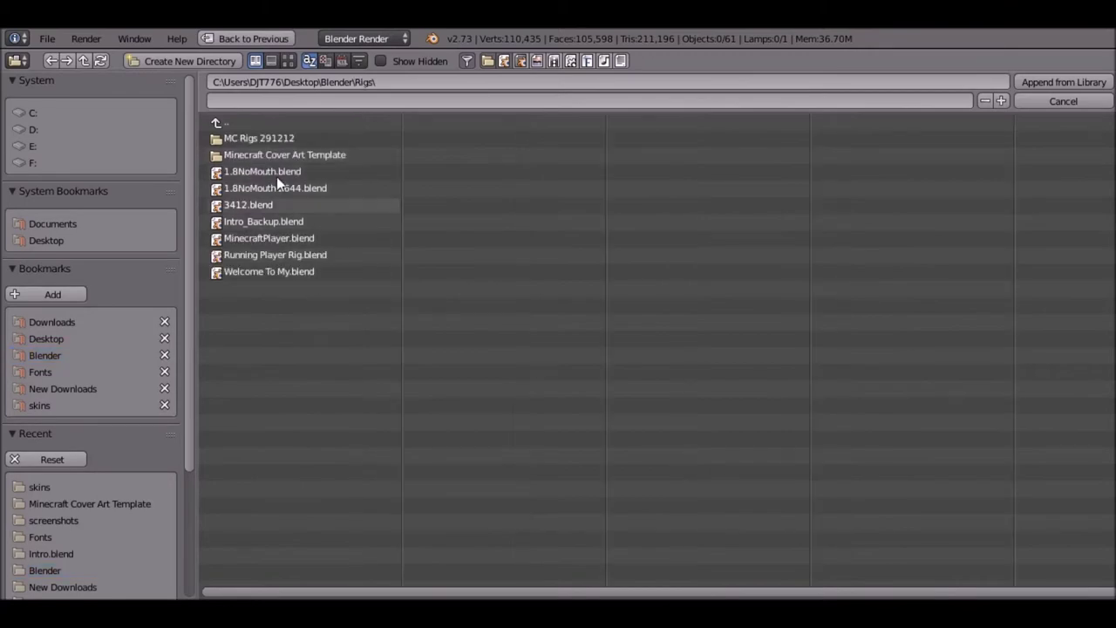
pyautogui.doubleClick(268, 138)
pyautogui.doubleClick(264, 366)
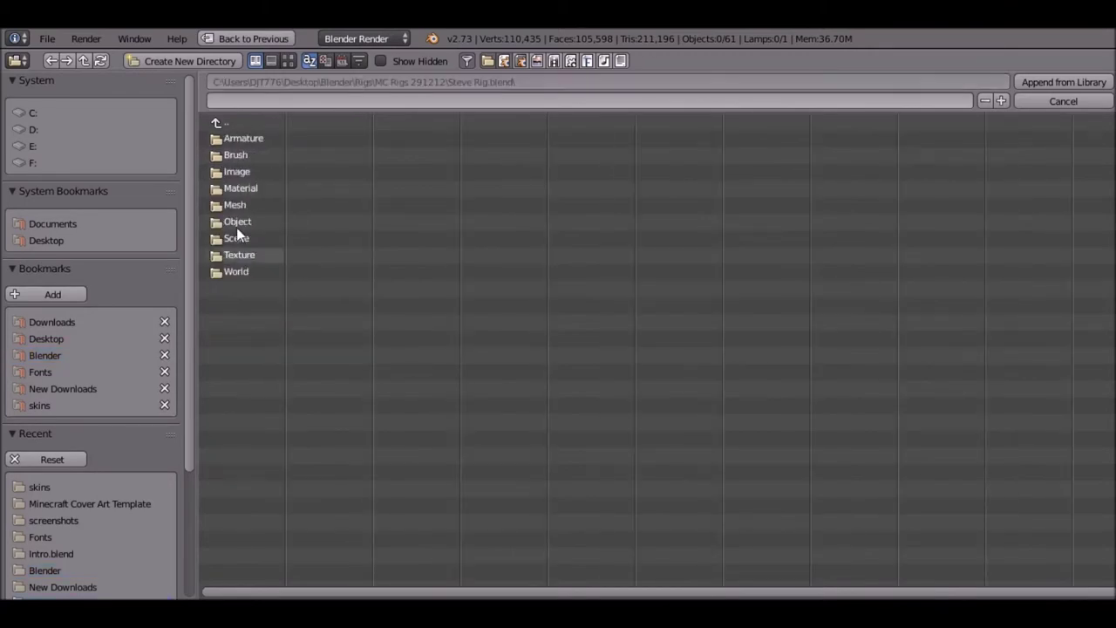
pyautogui.doubleClick(237, 222)
pyautogui.press('a')
pyautogui.press('Return')
pyautogui.click(16, 536)
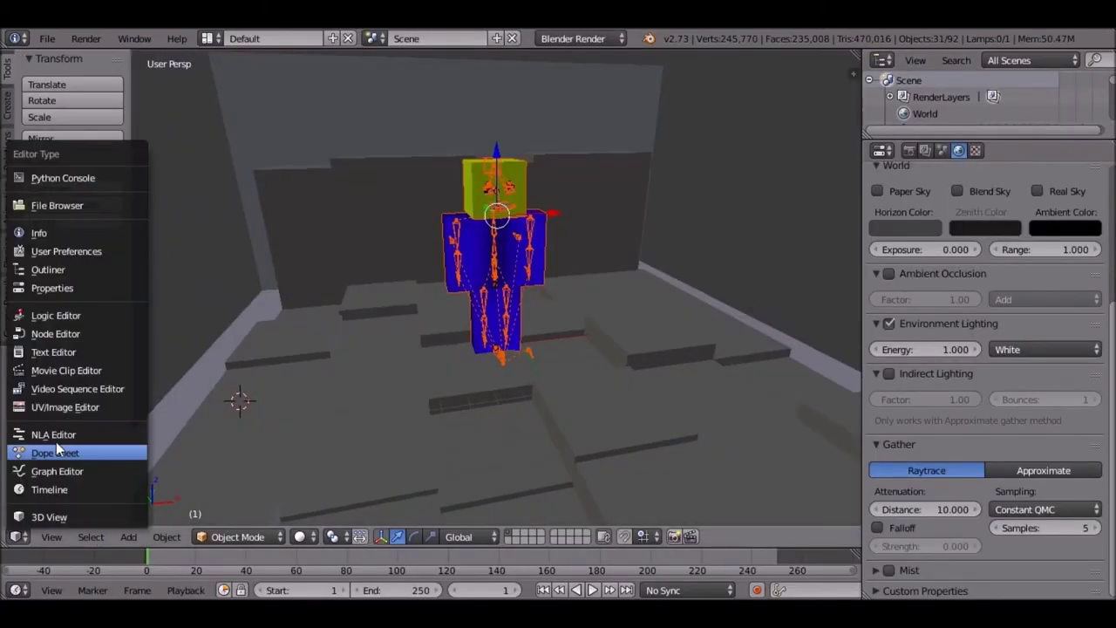
# Replace the rig's skin image with PoseAll.png in the UV/Image Editor
pyautogui.click(55, 442)
pyautogui.click(124, 537)
pyautogui.click(188, 441)
pyautogui.click(90, 538)
pyautogui.click(142, 442)
pyautogui.click(31, 368)
pyautogui.click(37, 410)
pyautogui.click(250, 192)
pyautogui.click(1072, 82)
# Return to the 3D View and zoom in on the character's head
pyautogui.click(15, 536)
pyautogui.click(52, 521)
pyautogui.rightClick(451, 296)
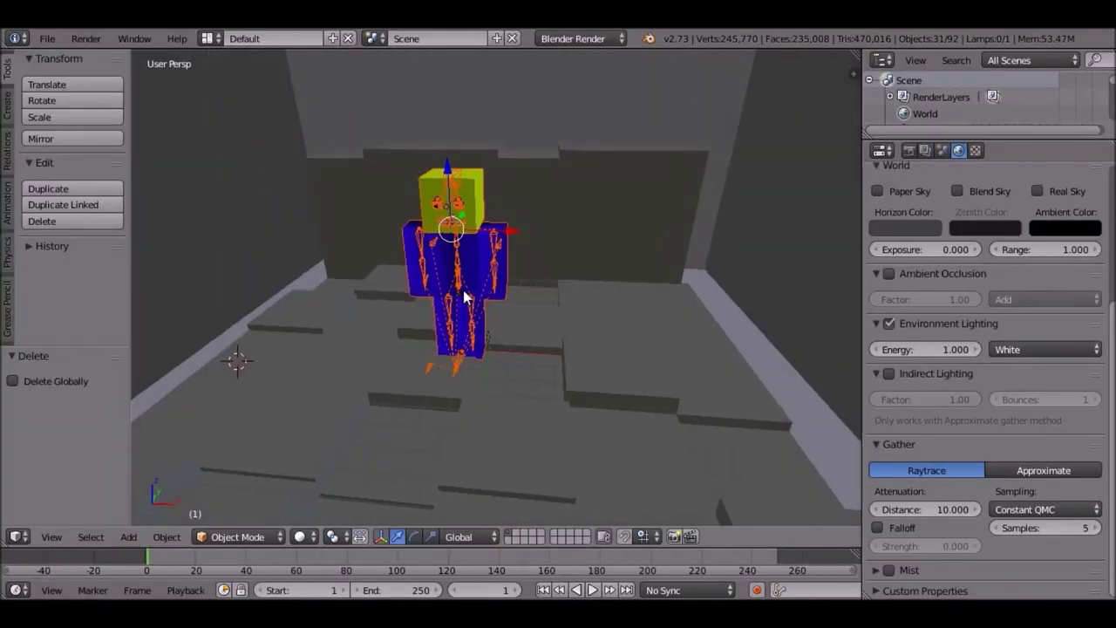
pyautogui.scroll(3, 450, 296)
pyautogui.moveTo(451, 297); pyautogui.dragTo(329, 153, button='middle')
pyautogui.scroll(5, 393, 266)
pyautogui.moveTo(393, 266)
pyautogui.mouseDown(button='middle')
pyautogui.moveTo(418, 295)
pyautogui.moveTo(416, 375)
pyautogui.mouseUp(button='middle')
pyautogui.rightClick(418, 288)
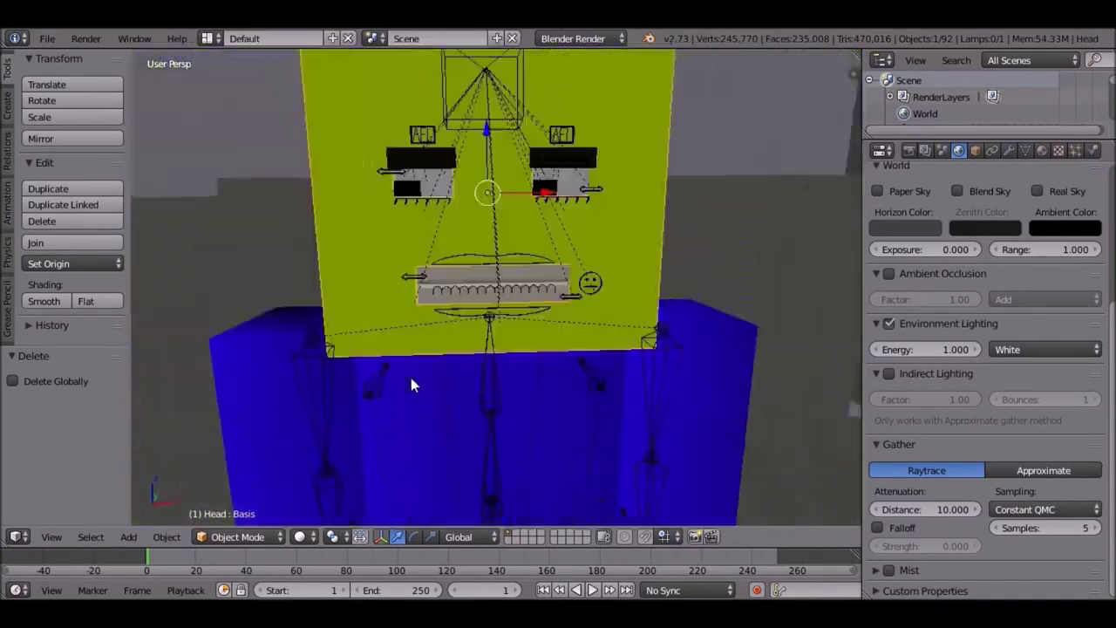
pyautogui.scroll(3, 399, 294)
# Shift the pupils sideways along X
pyautogui.rightClick(393, 262)
pyautogui.press('g')
pyautogui.press('x')
pyautogui.click(386, 253)
pyautogui.scroll(-4, 387, 253)
# Tilt both eyebrows by roughly 21–23 degrees
pyautogui.rightClick(422, 242)
pyautogui.press('r')
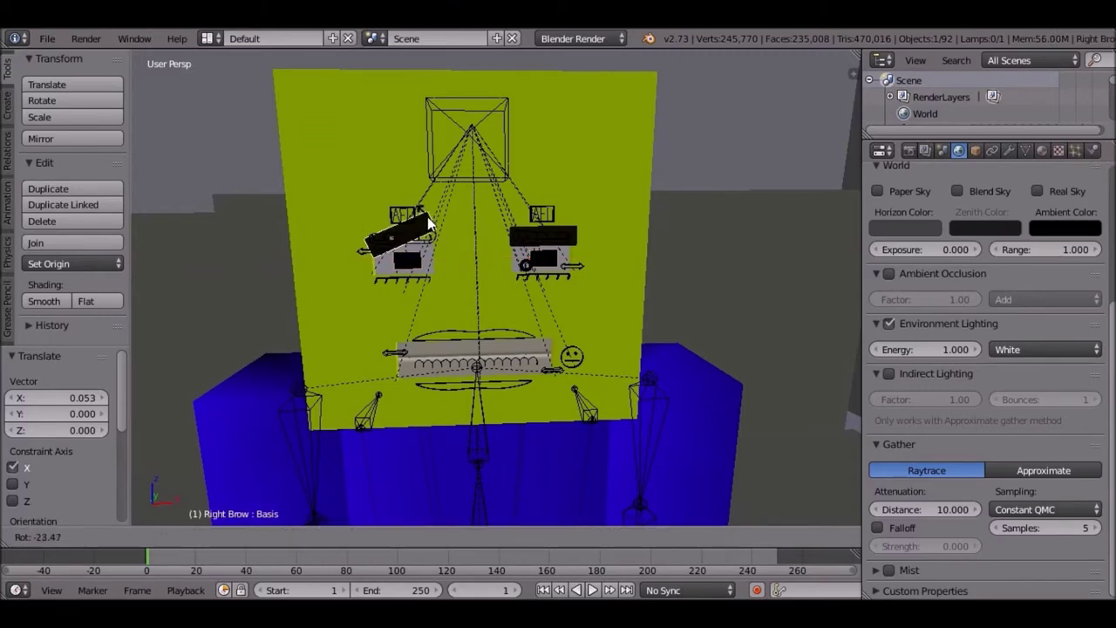
pyautogui.click(425, 219)
pyautogui.rightClick(561, 237)
pyautogui.press('r')
pyautogui.click(578, 251)
pyautogui.scroll(5, 486, 358)
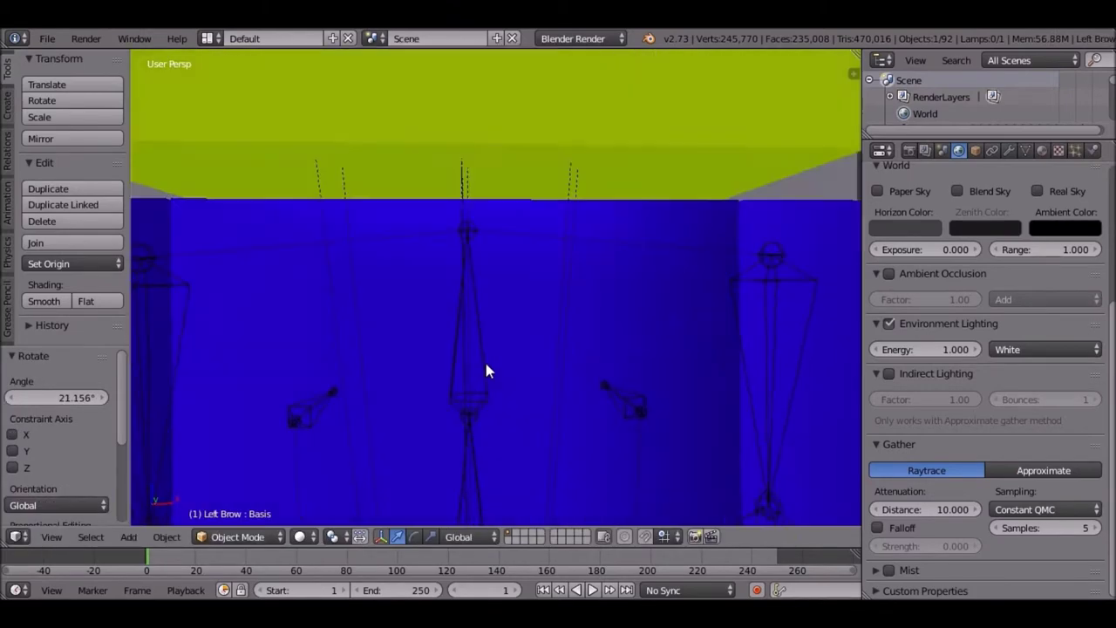
# Move the mouth vertically, then view the whole character
pyautogui.keyDown('shift'); pyautogui.moveTo(485, 368); pyautogui.dragTo(457, 96, button='middle'); pyautogui.keyUp('shift')
pyautogui.press('a')
pyautogui.press('g')
pyautogui.press('z')
pyautogui.click(429, 195)
pyautogui.scroll(-8, 349, 253)
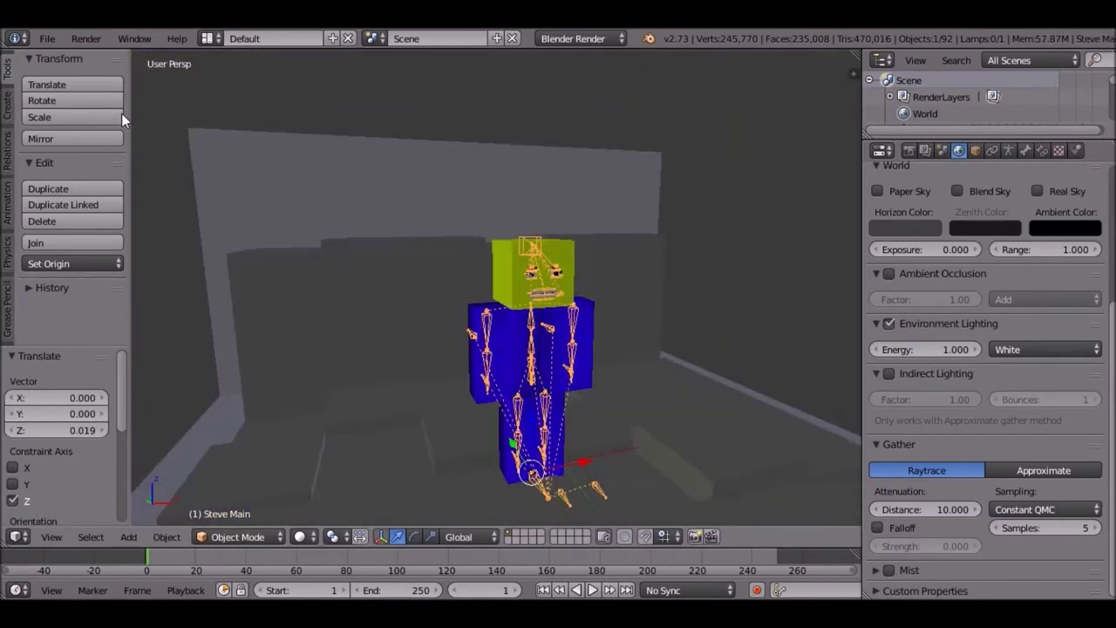
pyautogui.moveTo(170, 75); pyautogui.dragTo(238, 523, button='middle')
# Switch the Minecraft rig into Pose Mode and orbit around the character
pyautogui.click(238, 537)
pyautogui.click(255, 481)
pyautogui.scroll(-5, 551, 424)
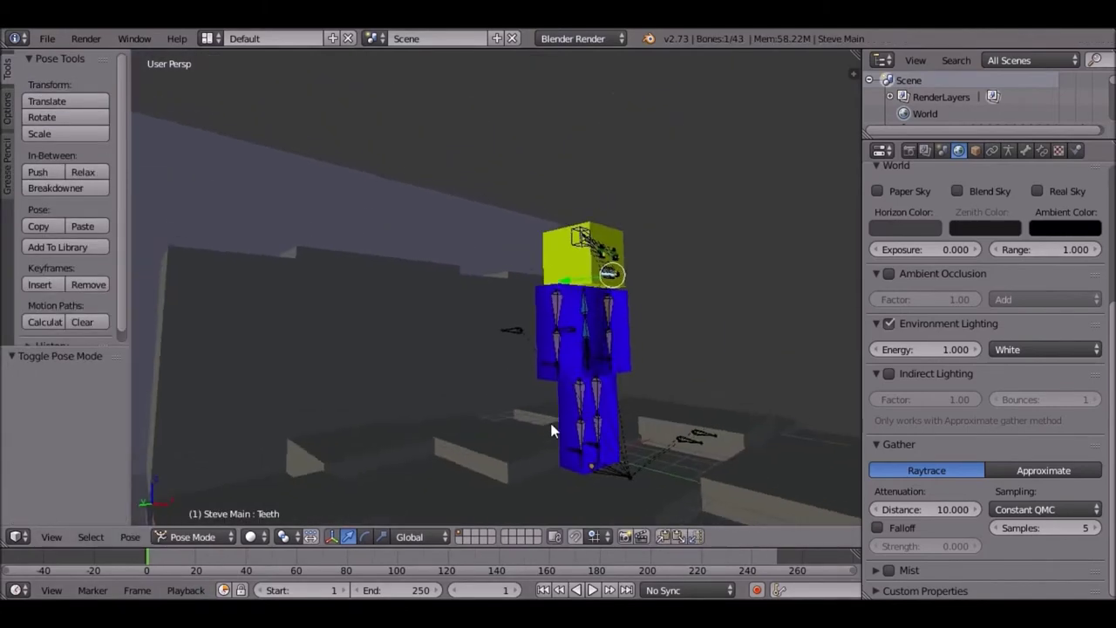
pyautogui.scroll(5, 598, 361)
pyautogui.scroll(-5, 511, 337)
pyautogui.moveTo(511, 336); pyautogui.dragTo(556, 360, button='middle')
pyautogui.scroll(3, 555, 359)
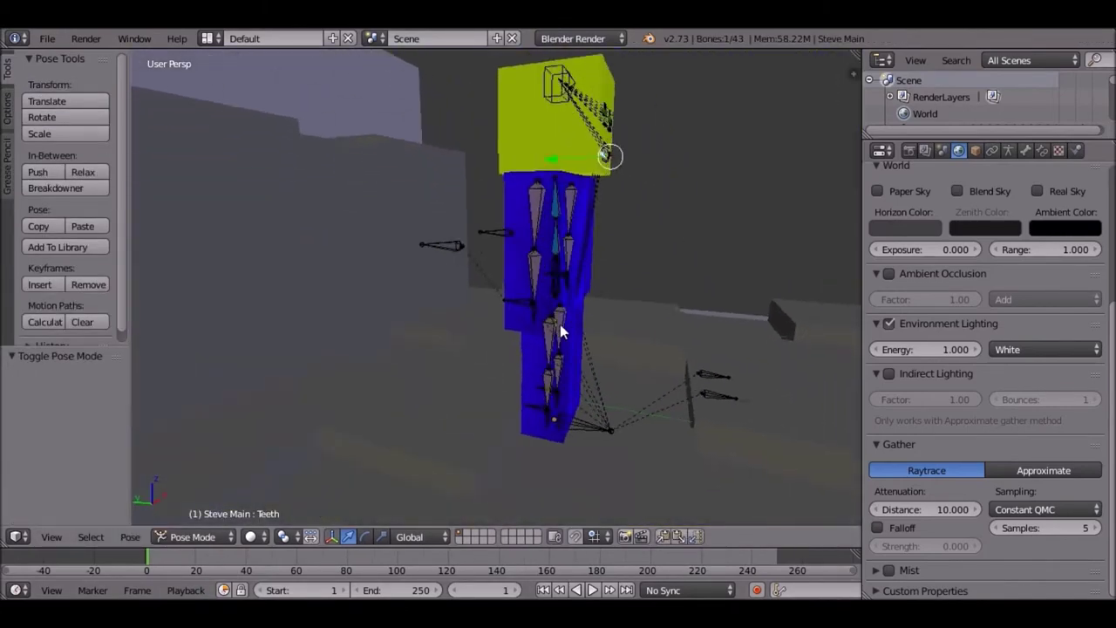
pyautogui.scroll(3, 560, 325)
# Rotate the right hand and right arm bones and move the right shoulder bone
pyautogui.rightClick(482, 310)
pyautogui.press('r')
pyautogui.click(335, 225)
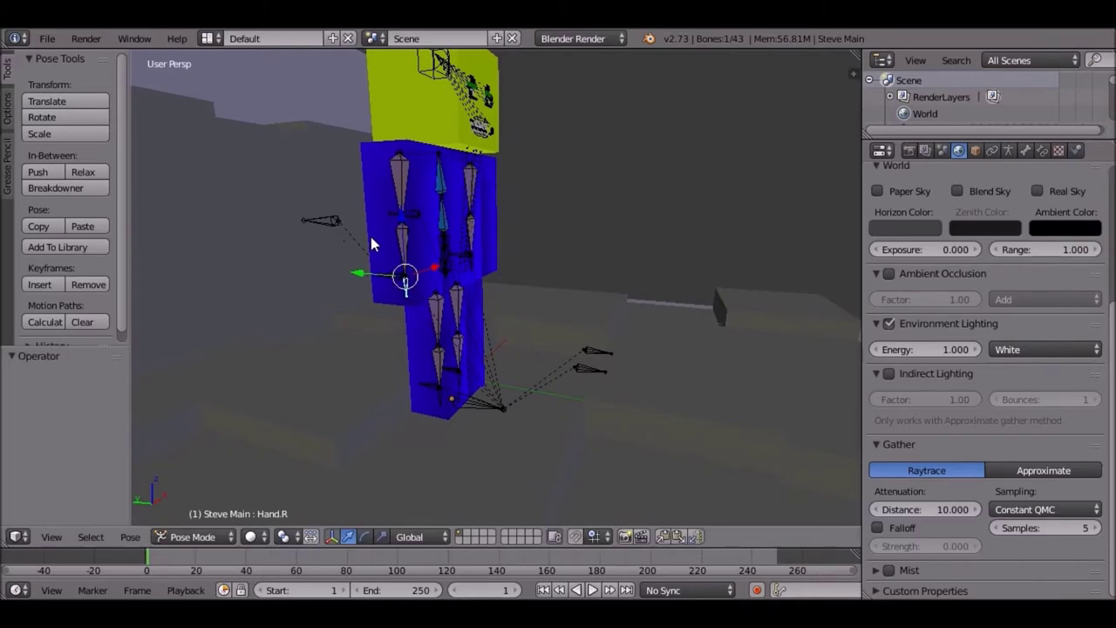
pyautogui.rightClick(401, 253)
pyautogui.press('r')
pyautogui.click(317, 246)
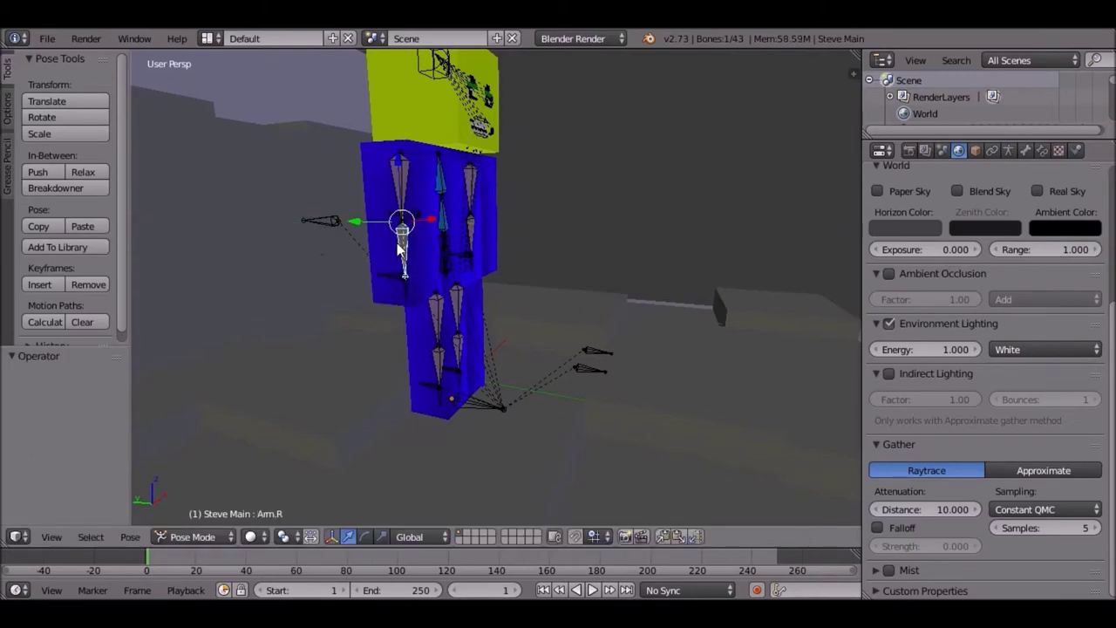
pyautogui.rightClick(399, 222)
pyautogui.press('g')
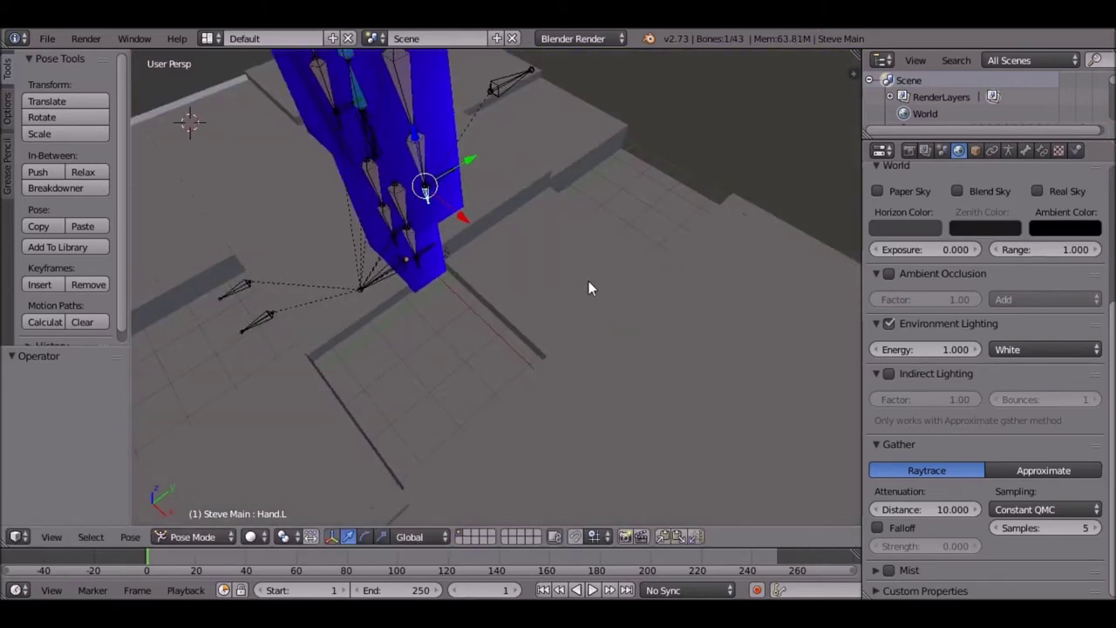
# Rotate the left arm and spine bones, limiting the upper spine rotation to the X axis
pyautogui.press('r')
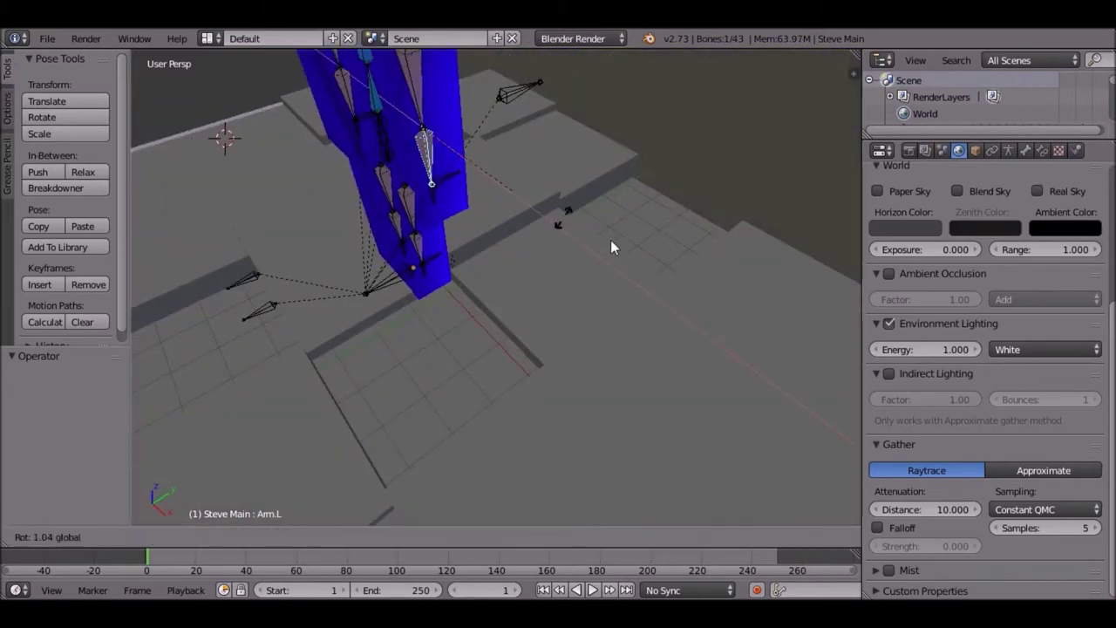
pyautogui.click(452, 287)
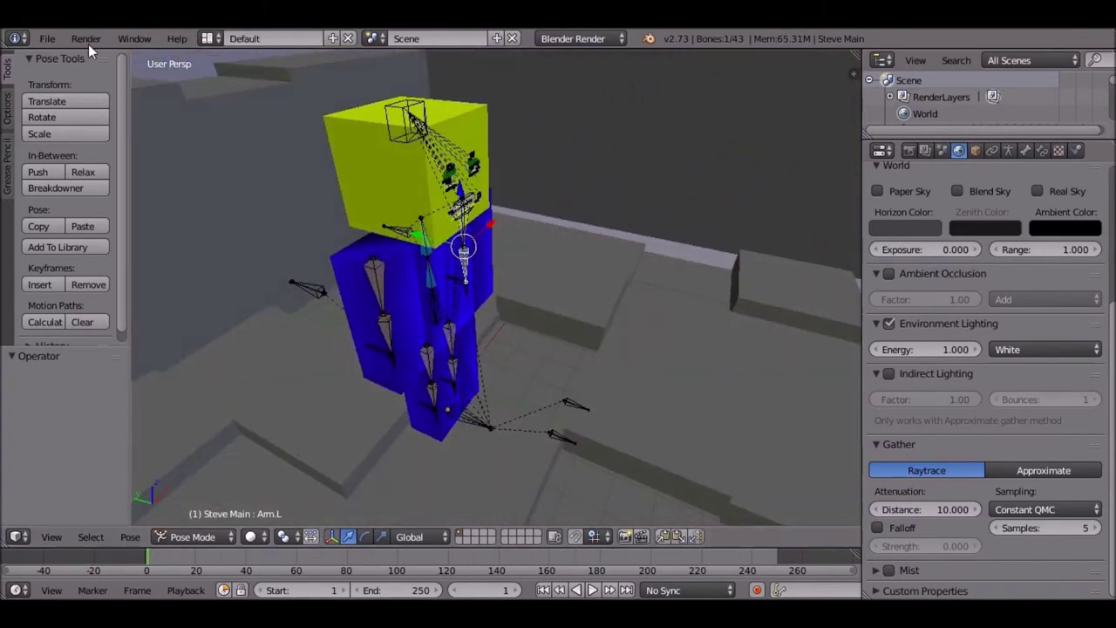
pyautogui.press('r')
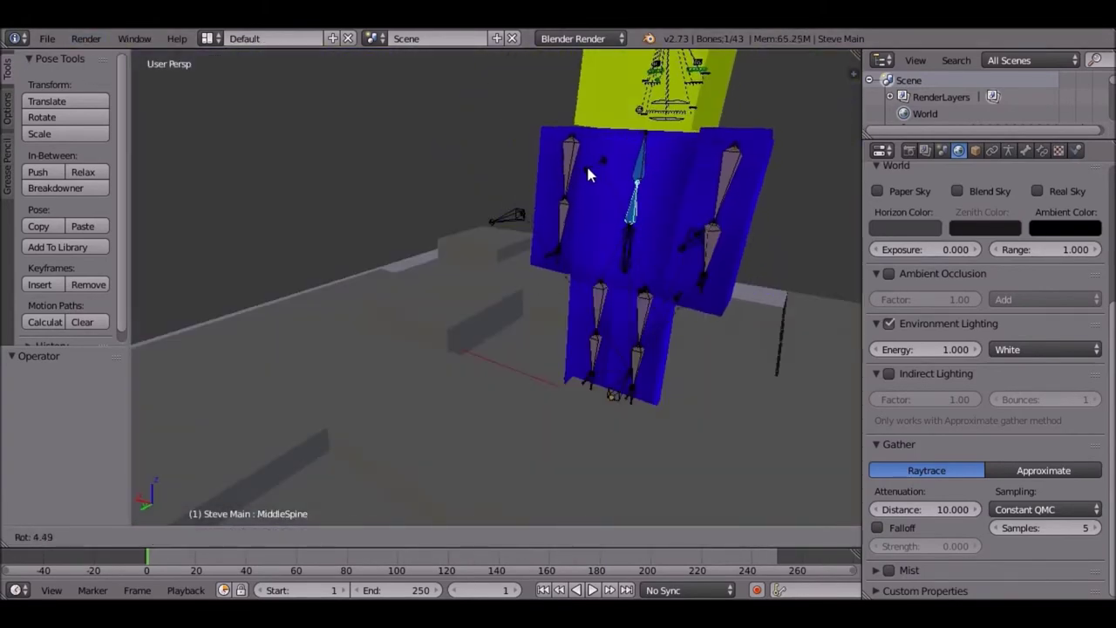
pyautogui.rightClick(378, 183)
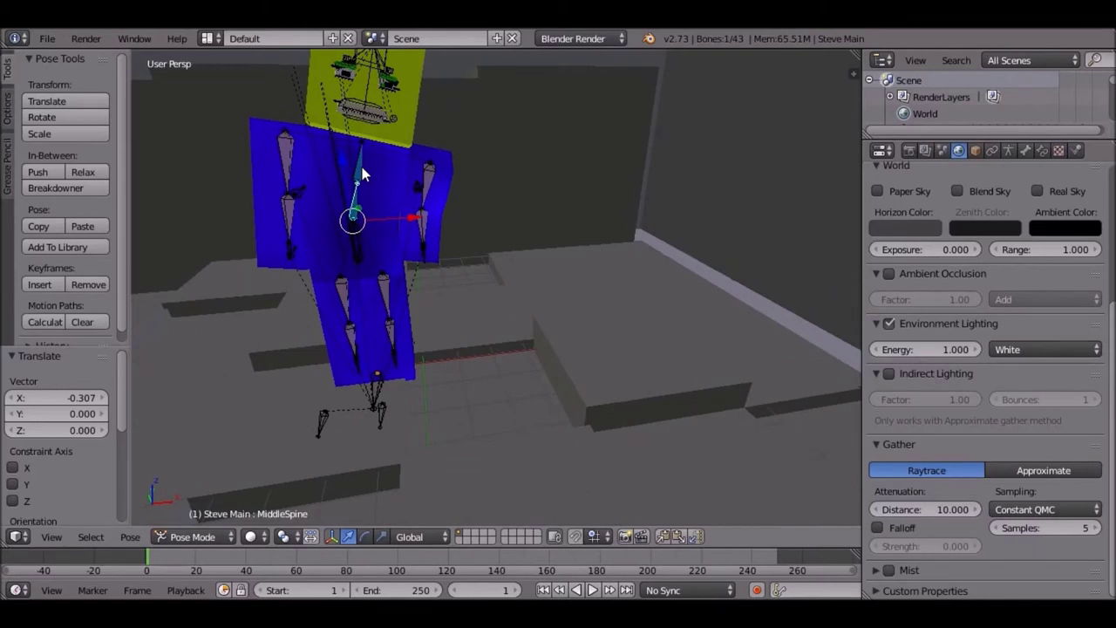
pyautogui.press('r')
pyautogui.press('x')
pyautogui.rightClick(325, 183)
pyautogui.rightClick(281, 137)
pyautogui.click(80, 38)
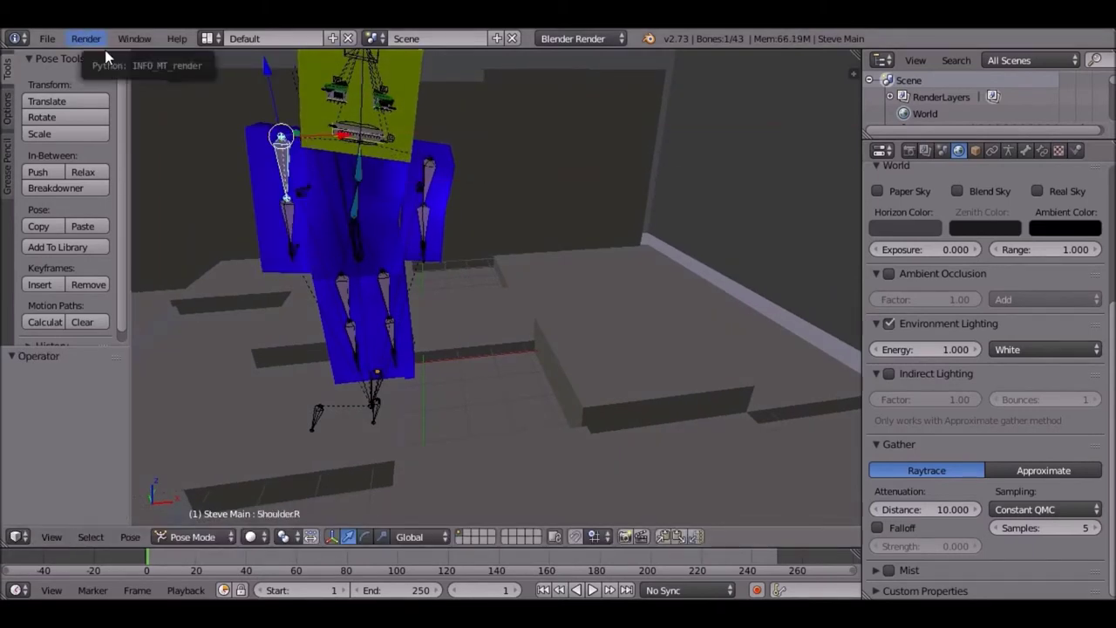
# Render the posed character from the camera twice, returning to the scene each time
pyautogui.click(104, 50)
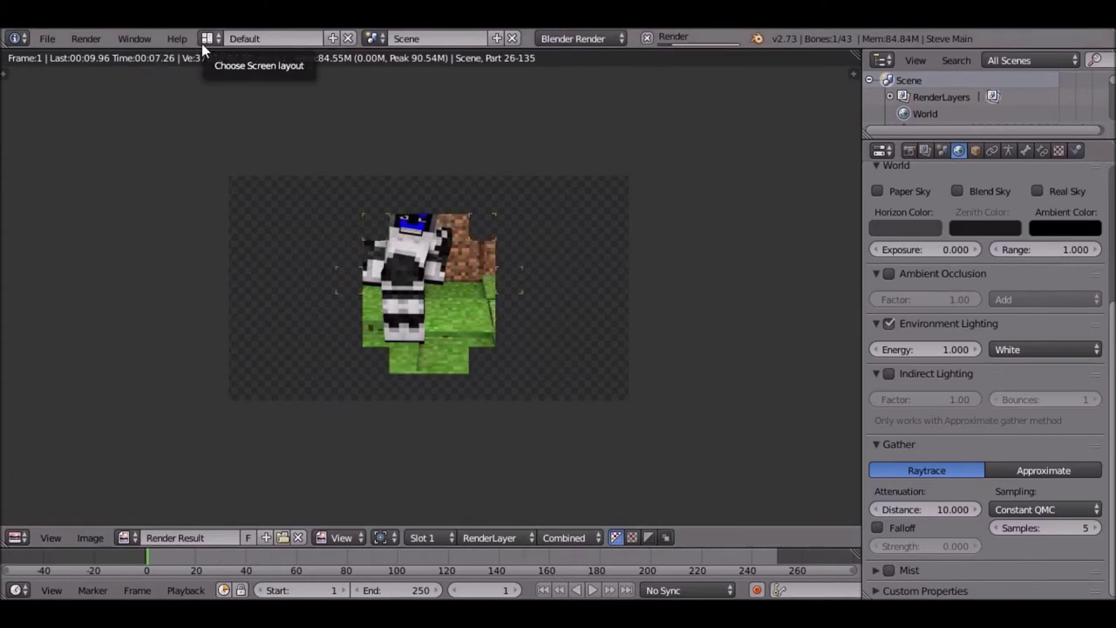
pyautogui.click(86, 38)
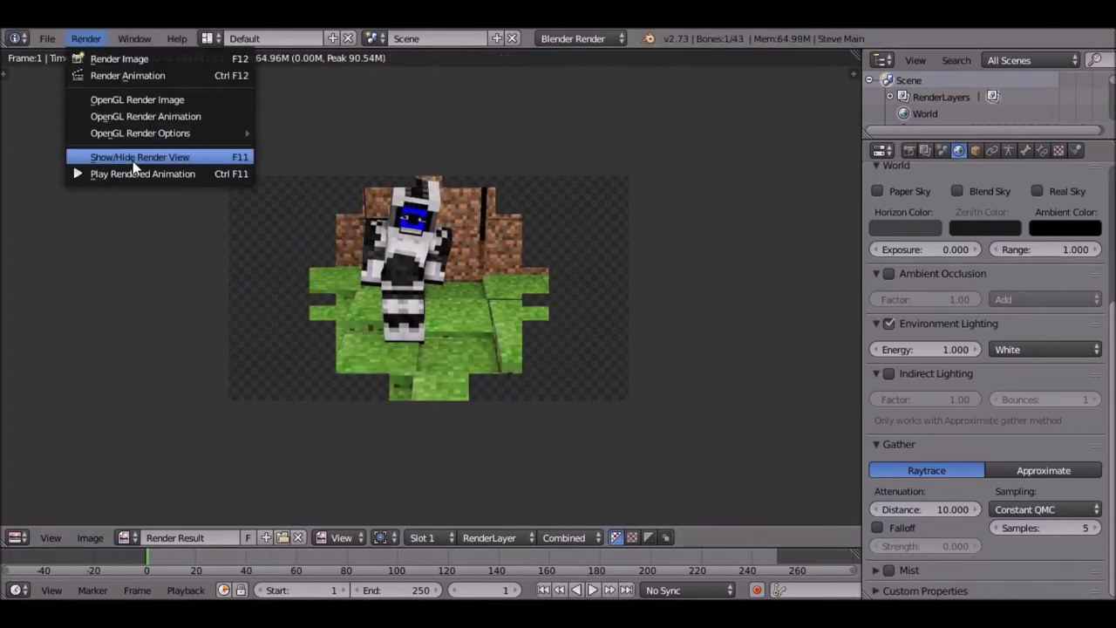
pyautogui.click(96, 155)
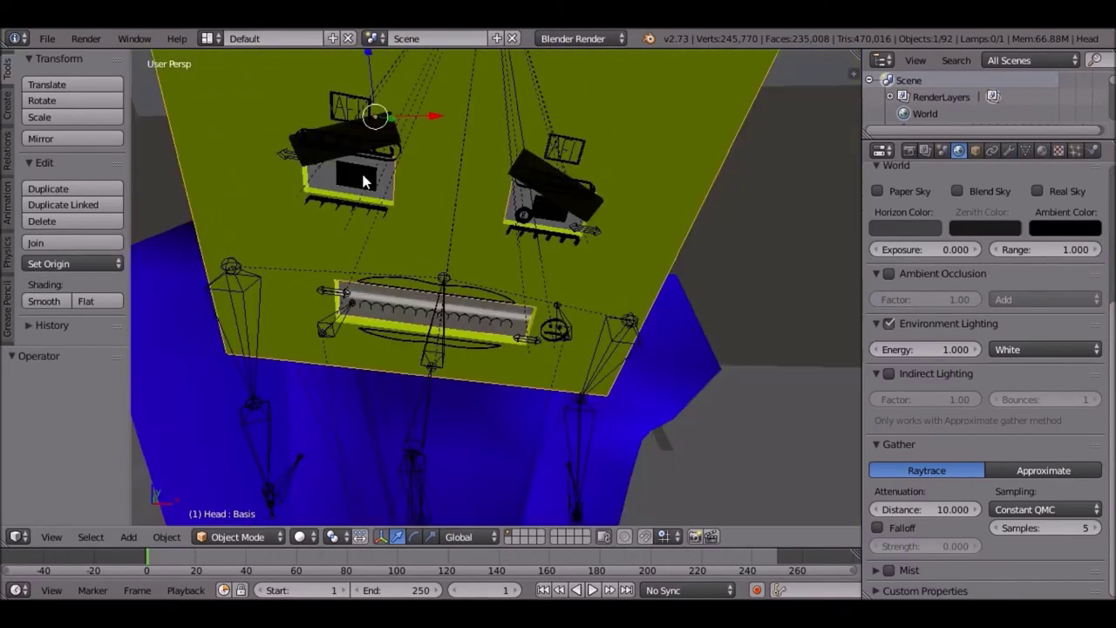
pyautogui.click(86, 39)
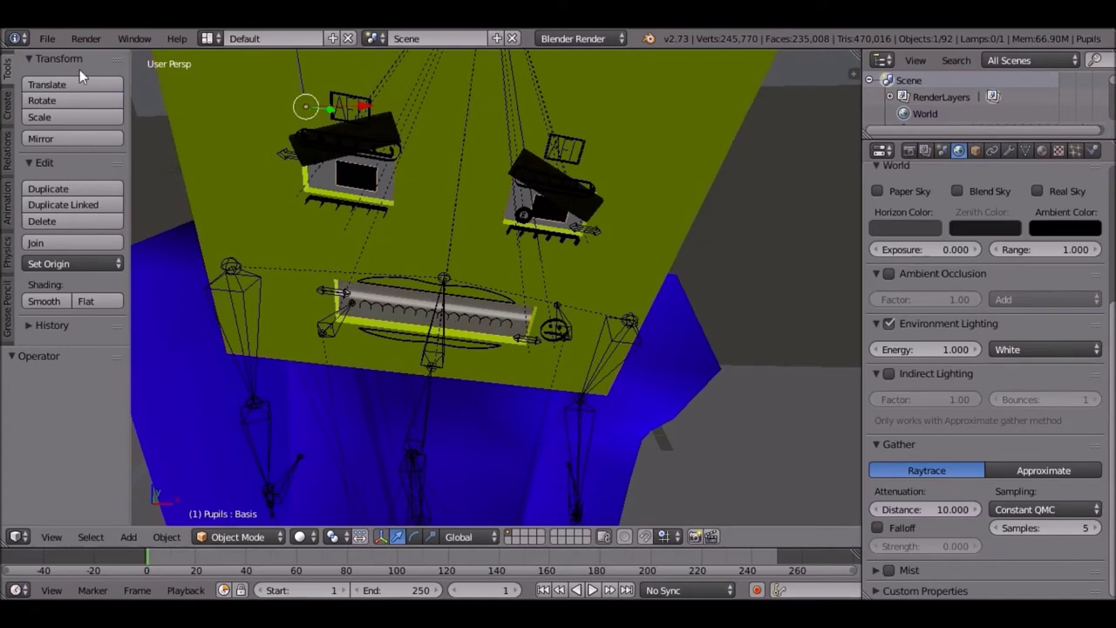
pyautogui.click(93, 55)
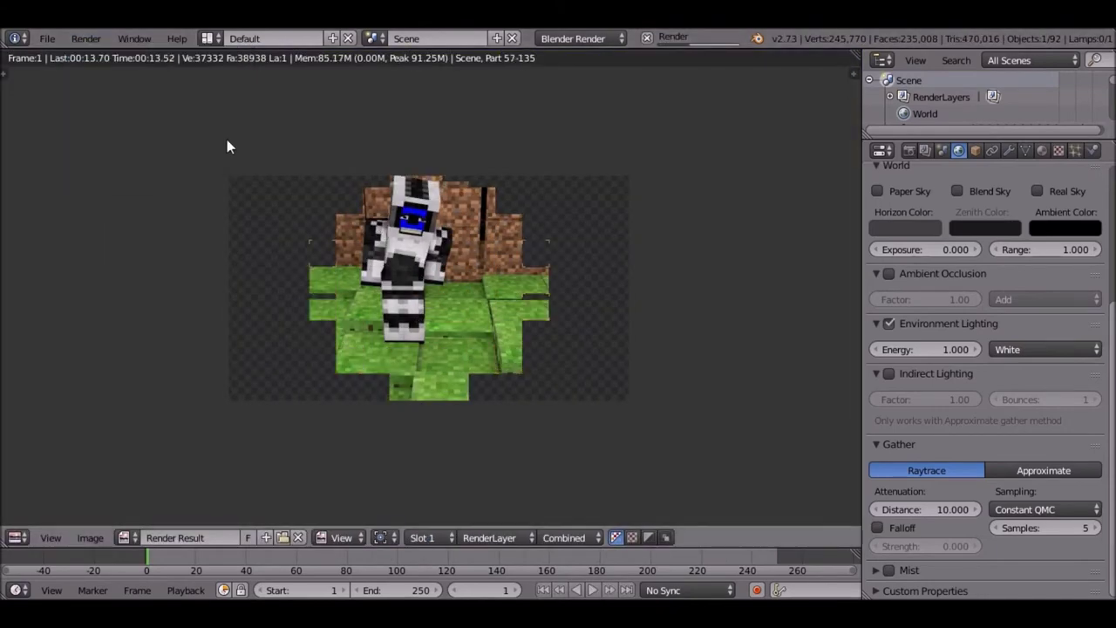
pyautogui.click(85, 38)
pyautogui.click(170, 154)
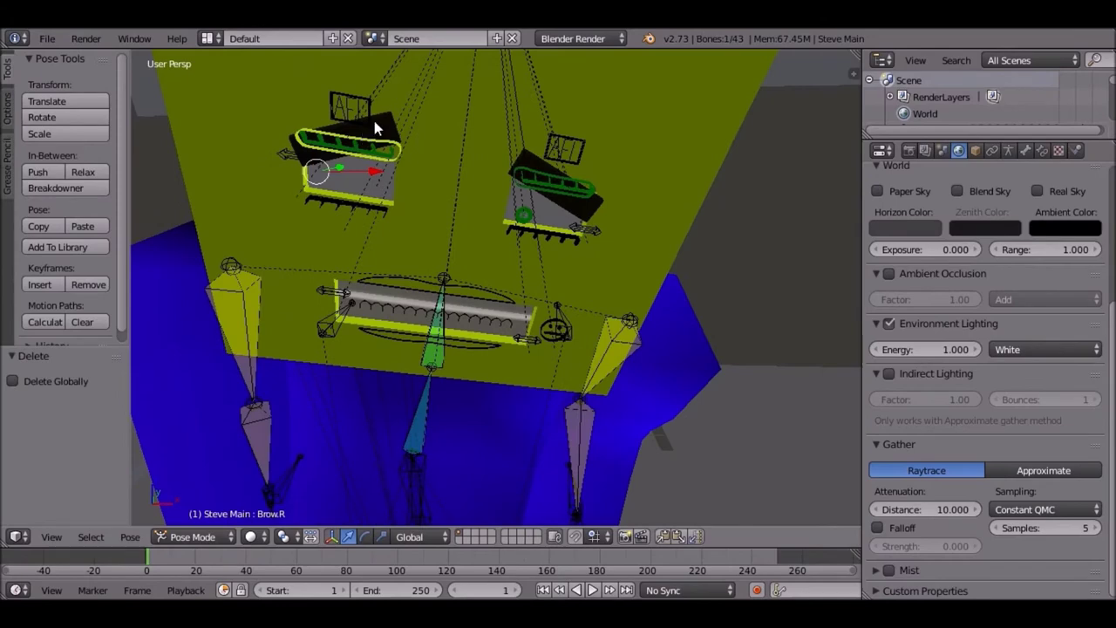
# Delete two extra face parts in Object Mode and render the camera view again
pyautogui.rightClick(385, 124)
pyautogui.hotkey('ctrl', 'z')
pyautogui.rightClick(528, 164)
pyautogui.click(192, 537)
pyautogui.click(201, 514)
pyautogui.rightClick(555, 214)
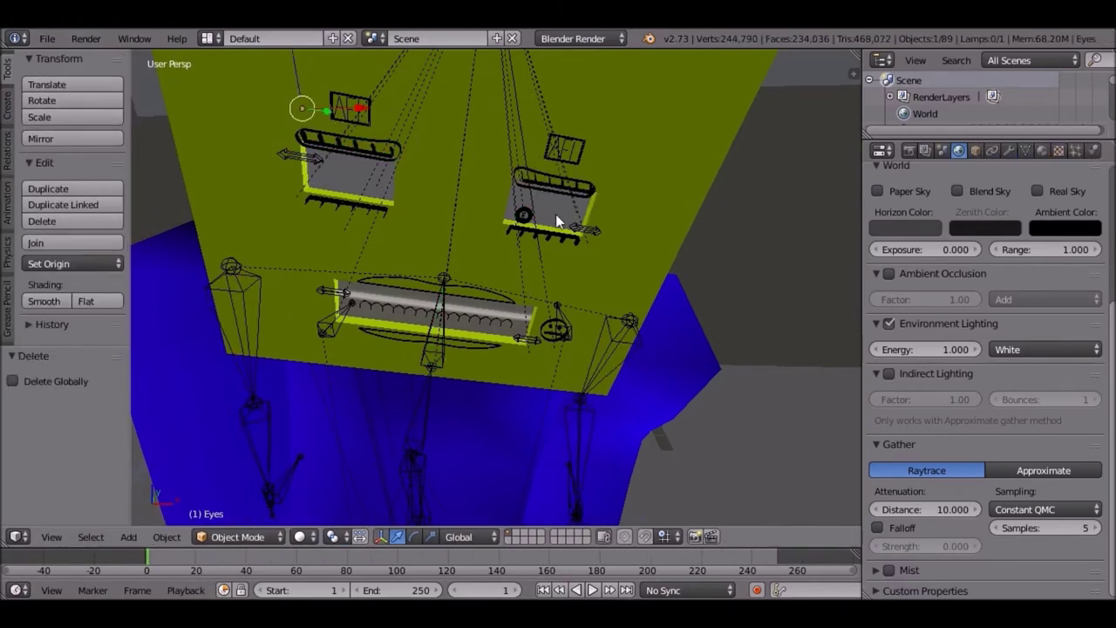
pyautogui.press('x')
pyautogui.click(388, 249)
pyautogui.rightClick(388, 249)
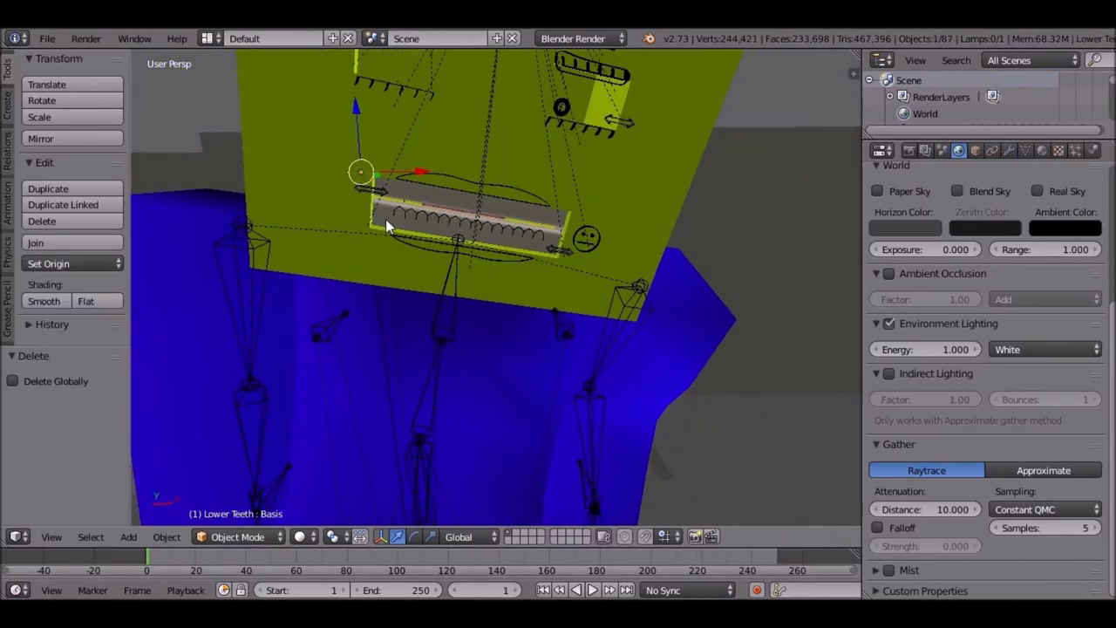
pyautogui.moveTo(385, 219); pyautogui.dragTo(211, 256, button='middle')
pyautogui.click(86, 39)
pyautogui.click(116, 62)
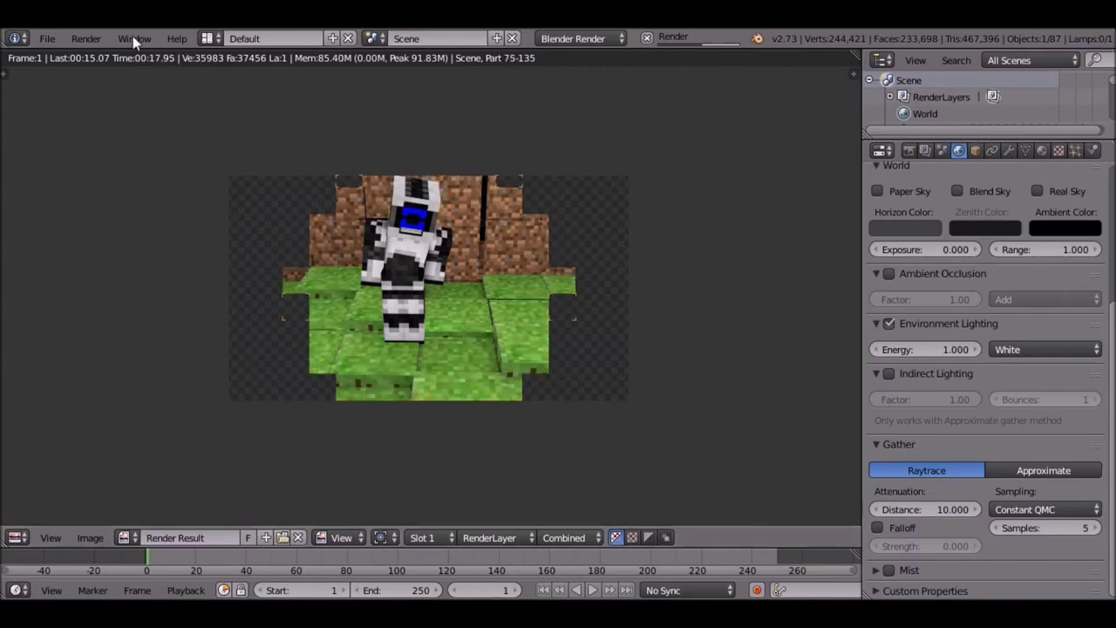
# Shift a dirt wall plane along the X axis and render a check image
pyautogui.click(86, 38)
pyautogui.click(131, 154)
pyautogui.scroll(-5, 401, 233)
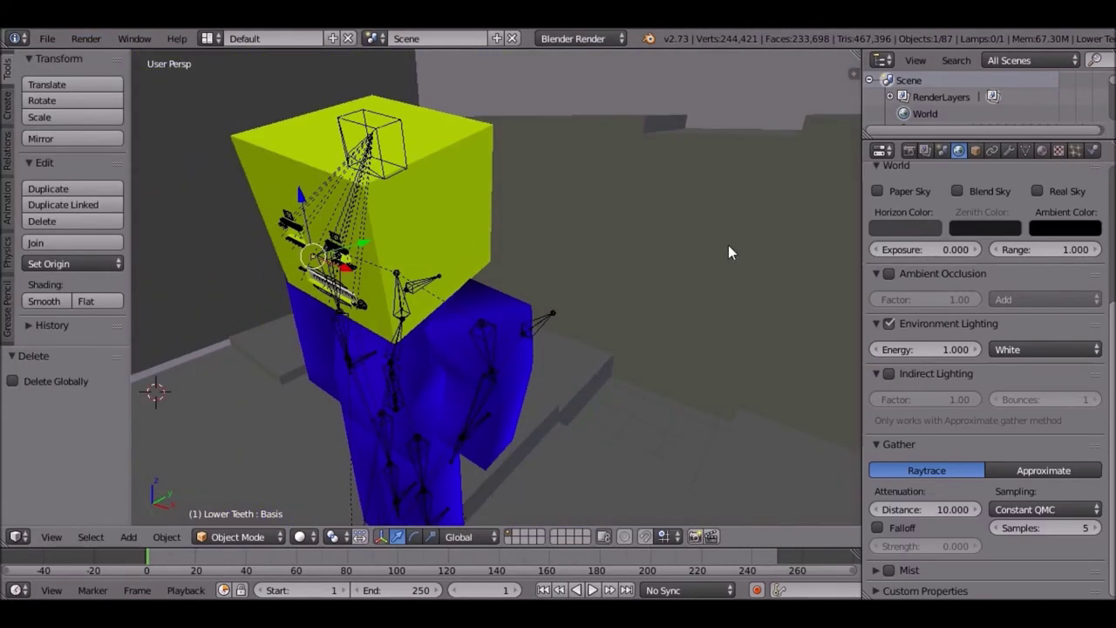
pyautogui.rightClick(762, 208)
pyautogui.hotkey('shift', 'd')
pyautogui.press('x')
pyautogui.click(752, 209)
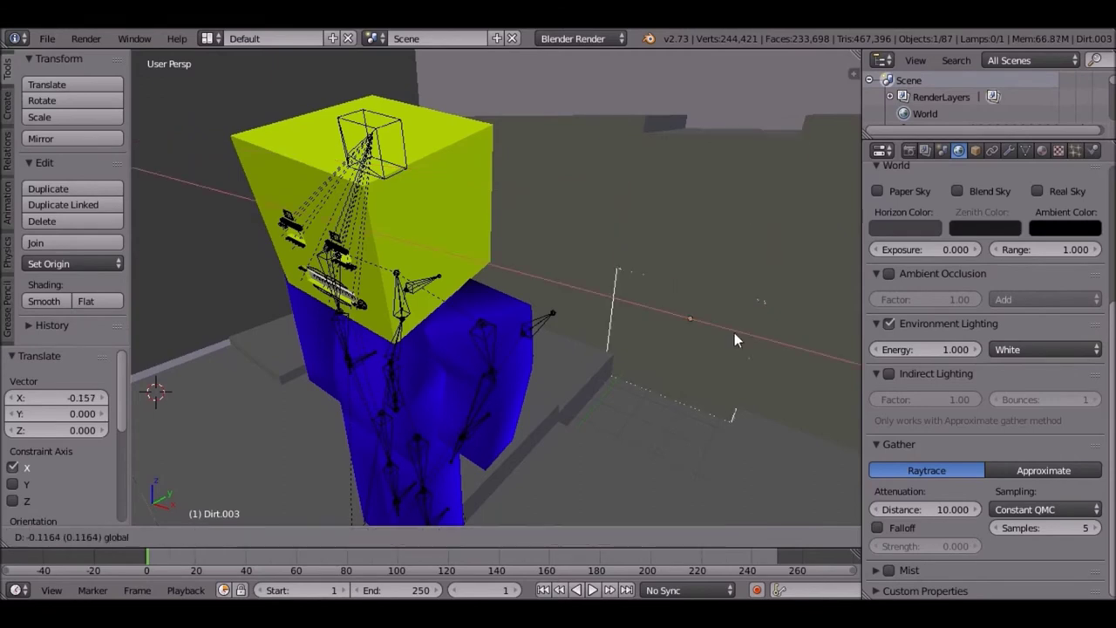
pyautogui.press('F12')
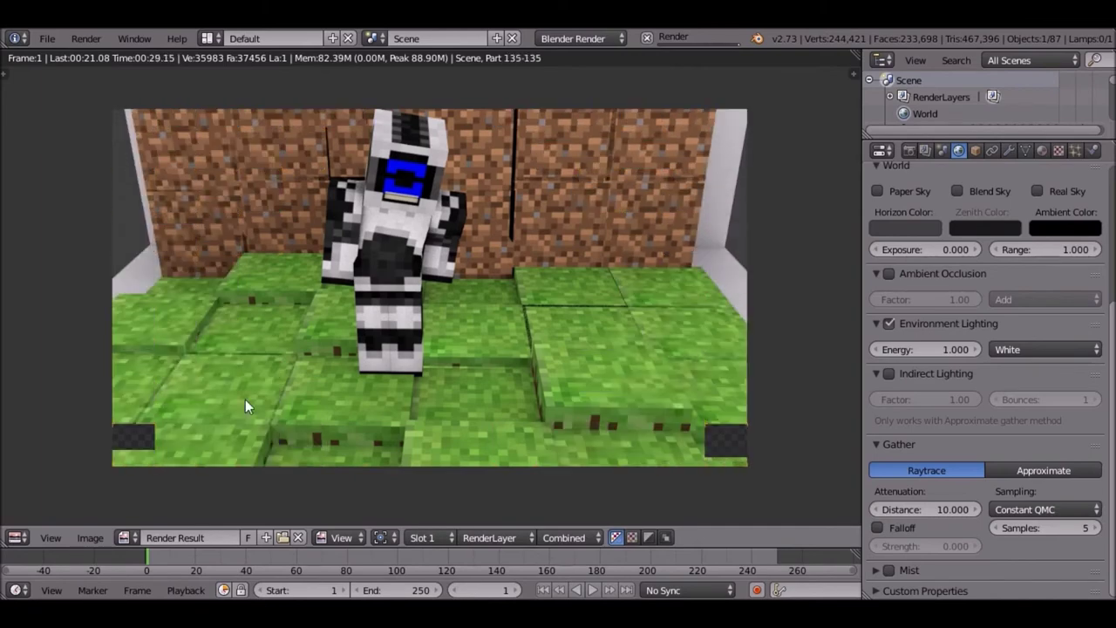
pyautogui.press('Escape')
# Scale the floor plane up by 2.4 and re-render, inspecting the character's head
pyautogui.scroll(-4, 363, 377)
pyautogui.rightClick(388, 393)
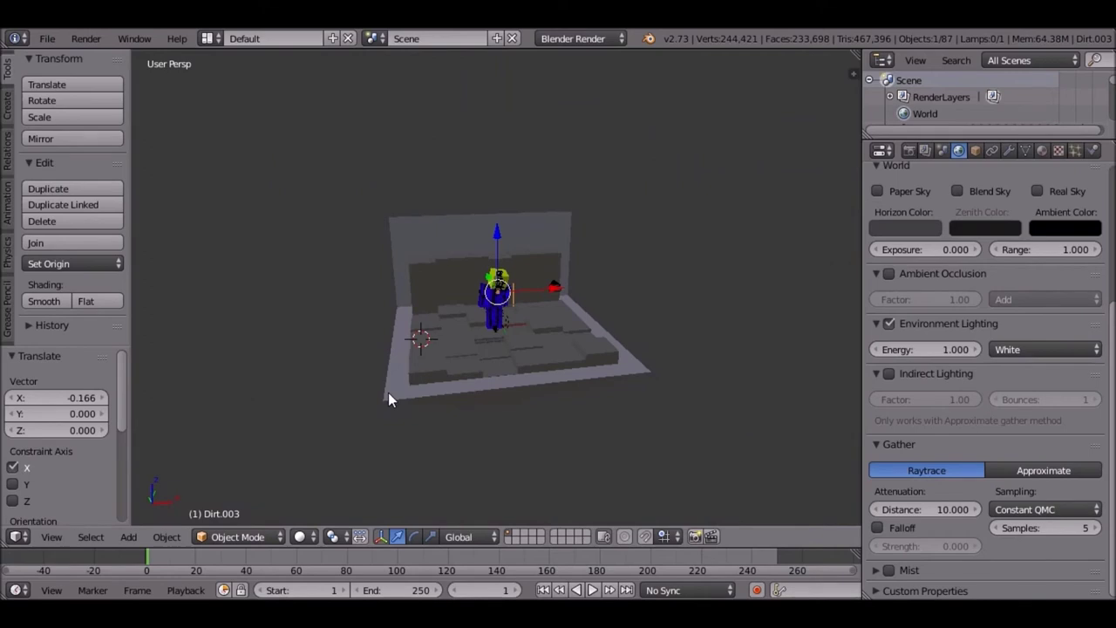
pyautogui.press('s')
pyautogui.click(305, 162)
pyautogui.click(85, 39)
pyautogui.click(123, 59)
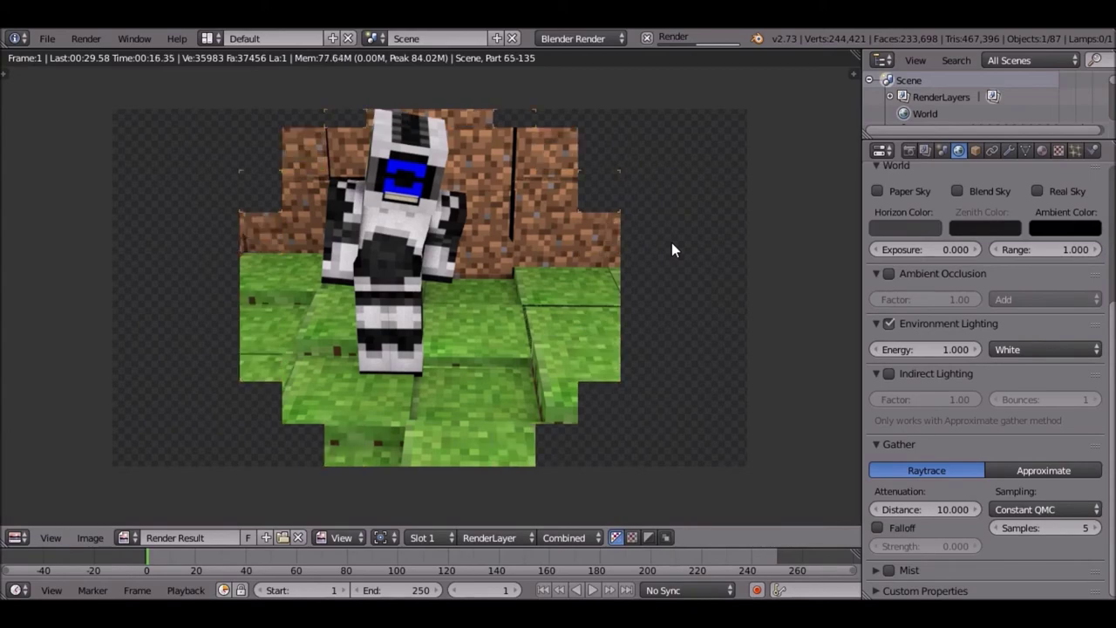
pyautogui.scroll(5, 673, 250)
pyautogui.moveTo(672, 249); pyautogui.dragTo(597, 243, button='middle')
pyautogui.scroll(-2, 593, 240)
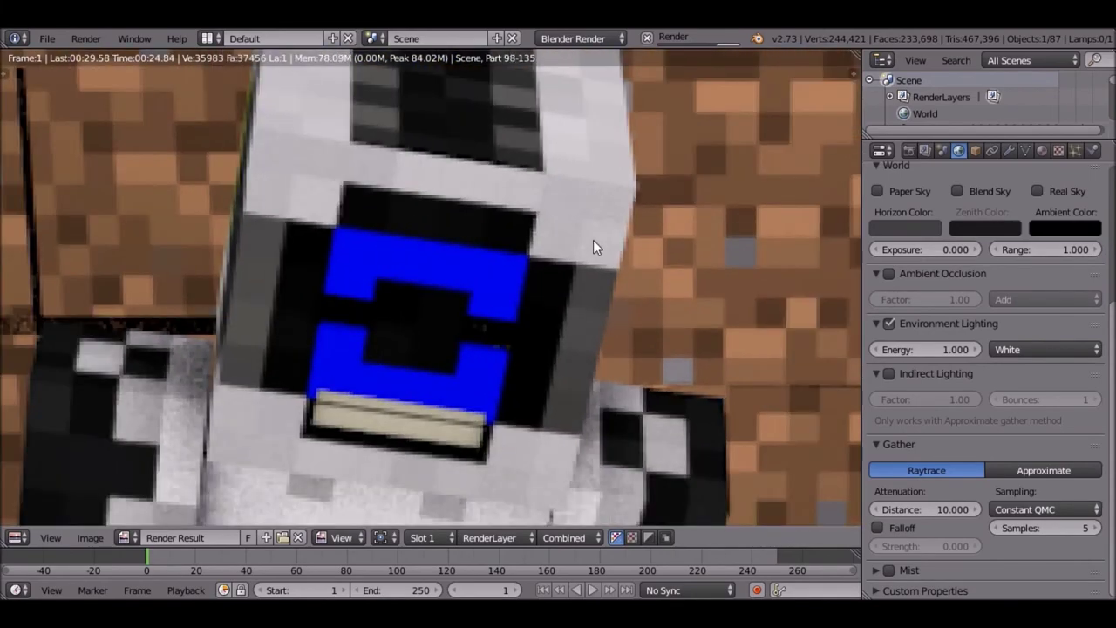
pyautogui.scroll(-8, 584, 242)
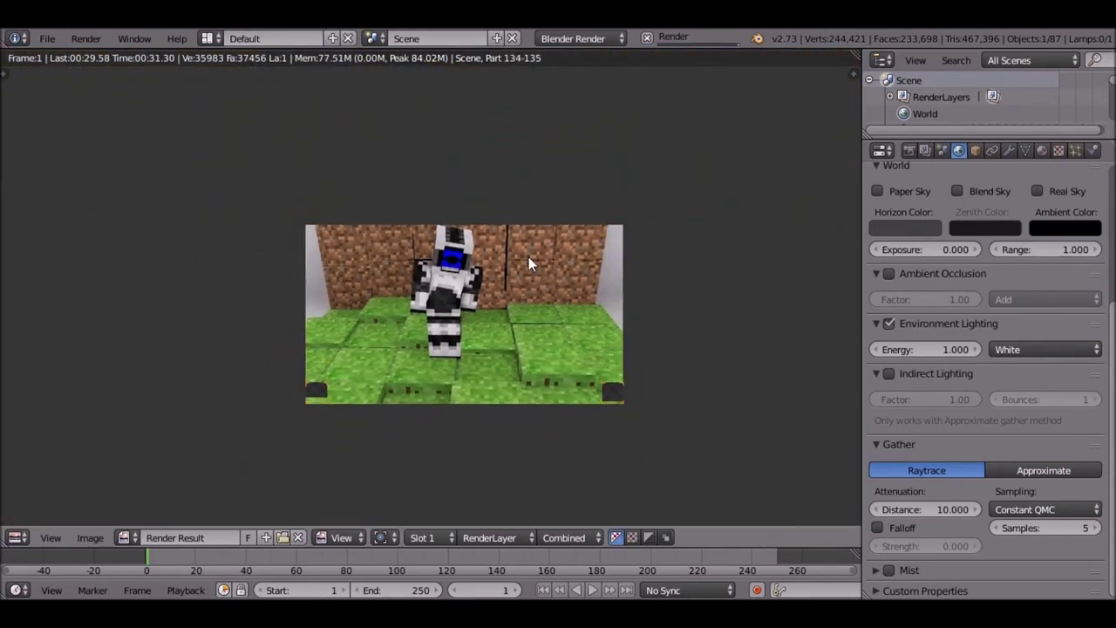
pyautogui.click(90, 537)
# Save the render as an image in the skins folder, naming it Pesa.png
pyautogui.click(114, 433)
pyautogui.click(61, 355)
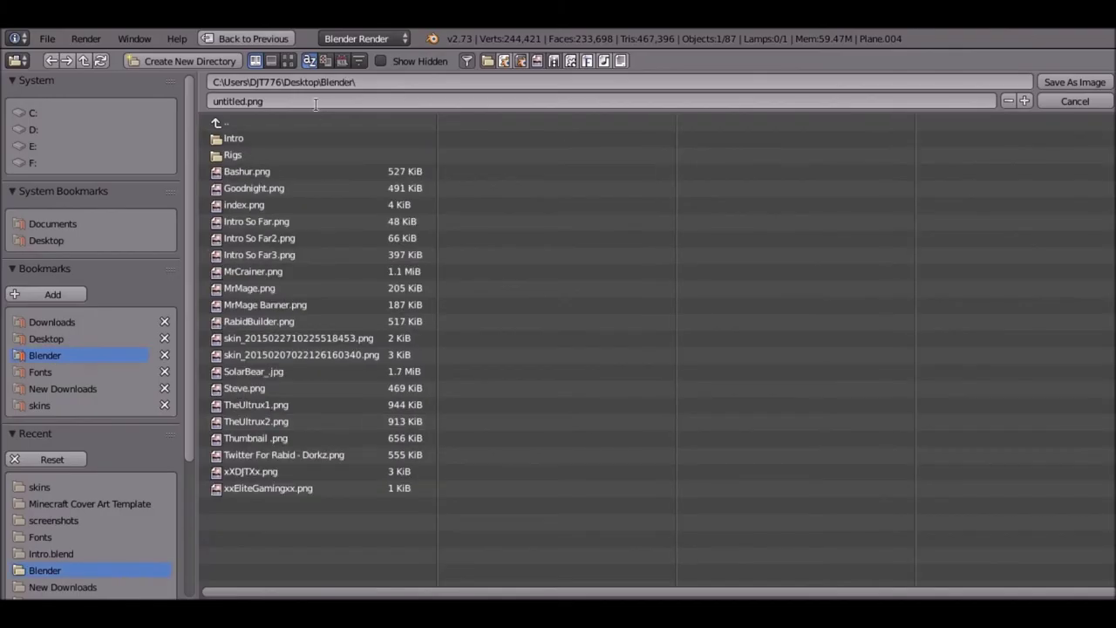
pyautogui.click(315, 103)
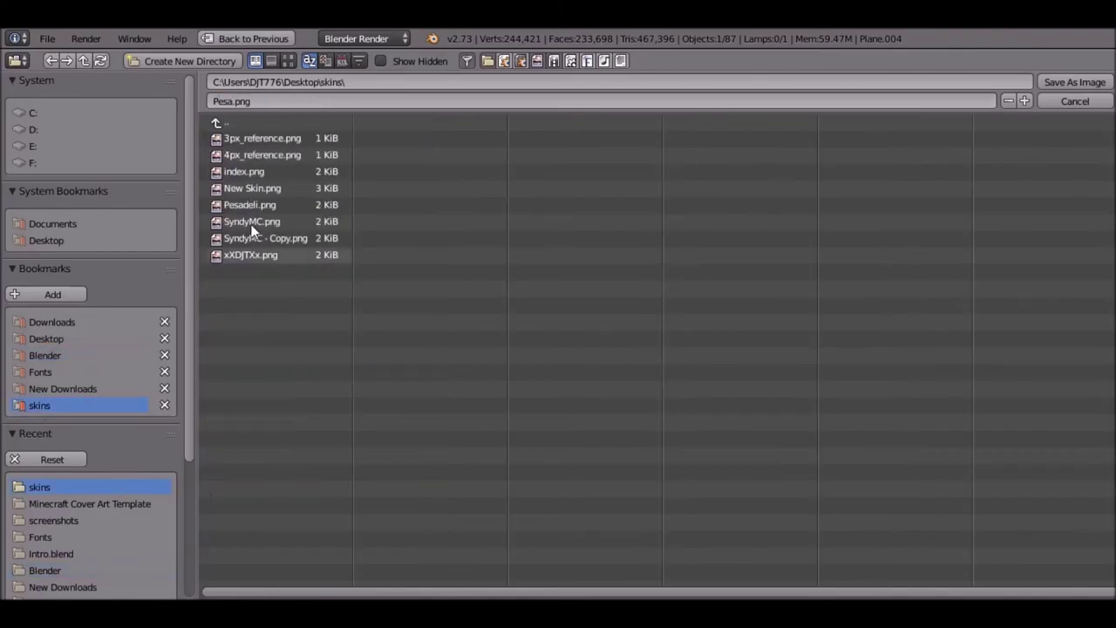